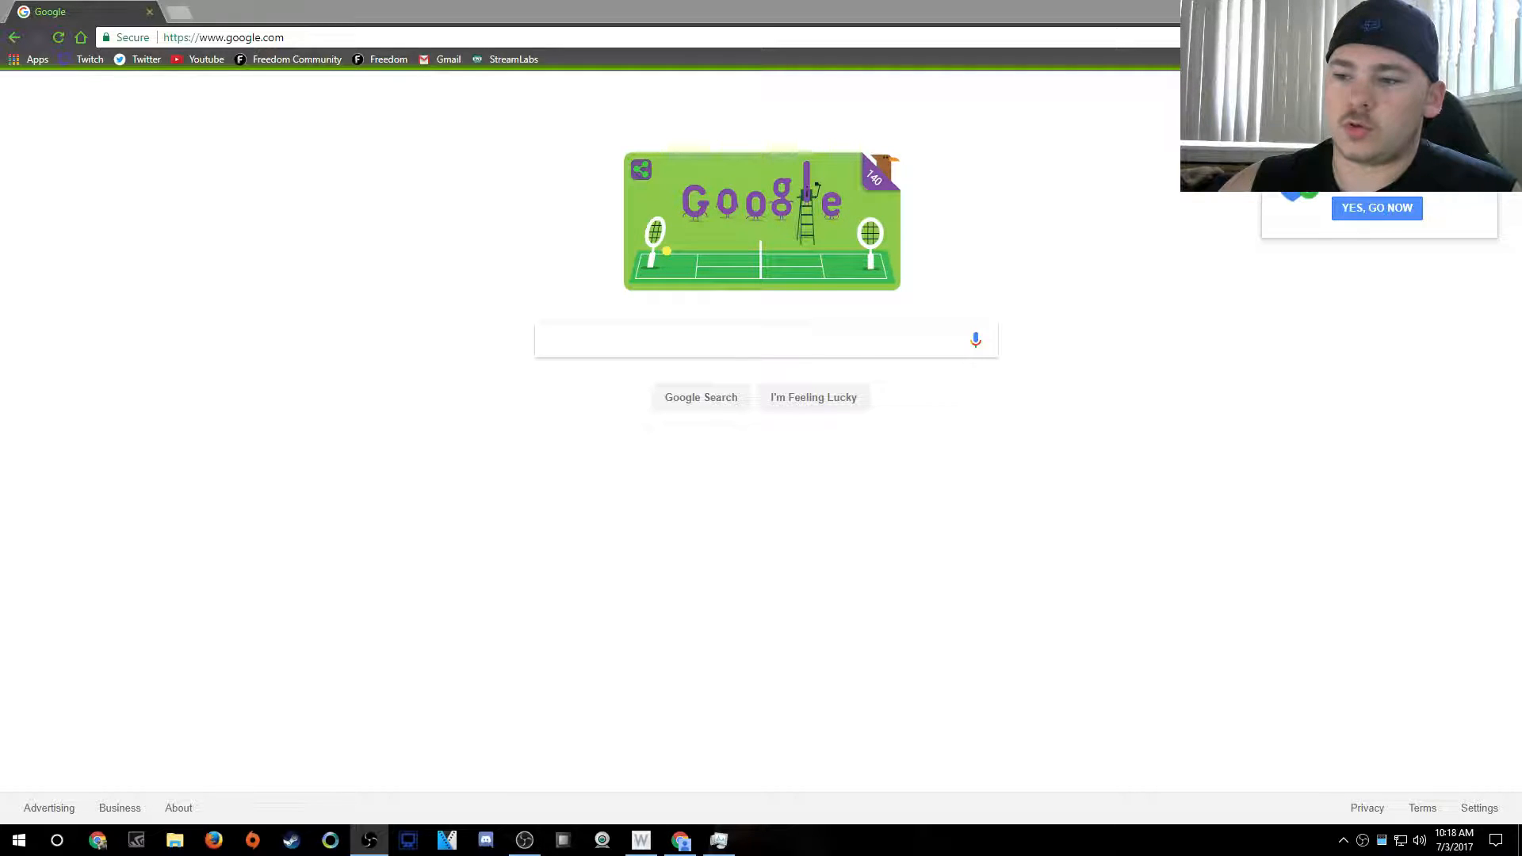
Show the Open Broadcaster Software window and the OBS Studio window on this monitor, moving each back off it after viewing
{"action": "left_click", "coordinate": [1484, 130]}
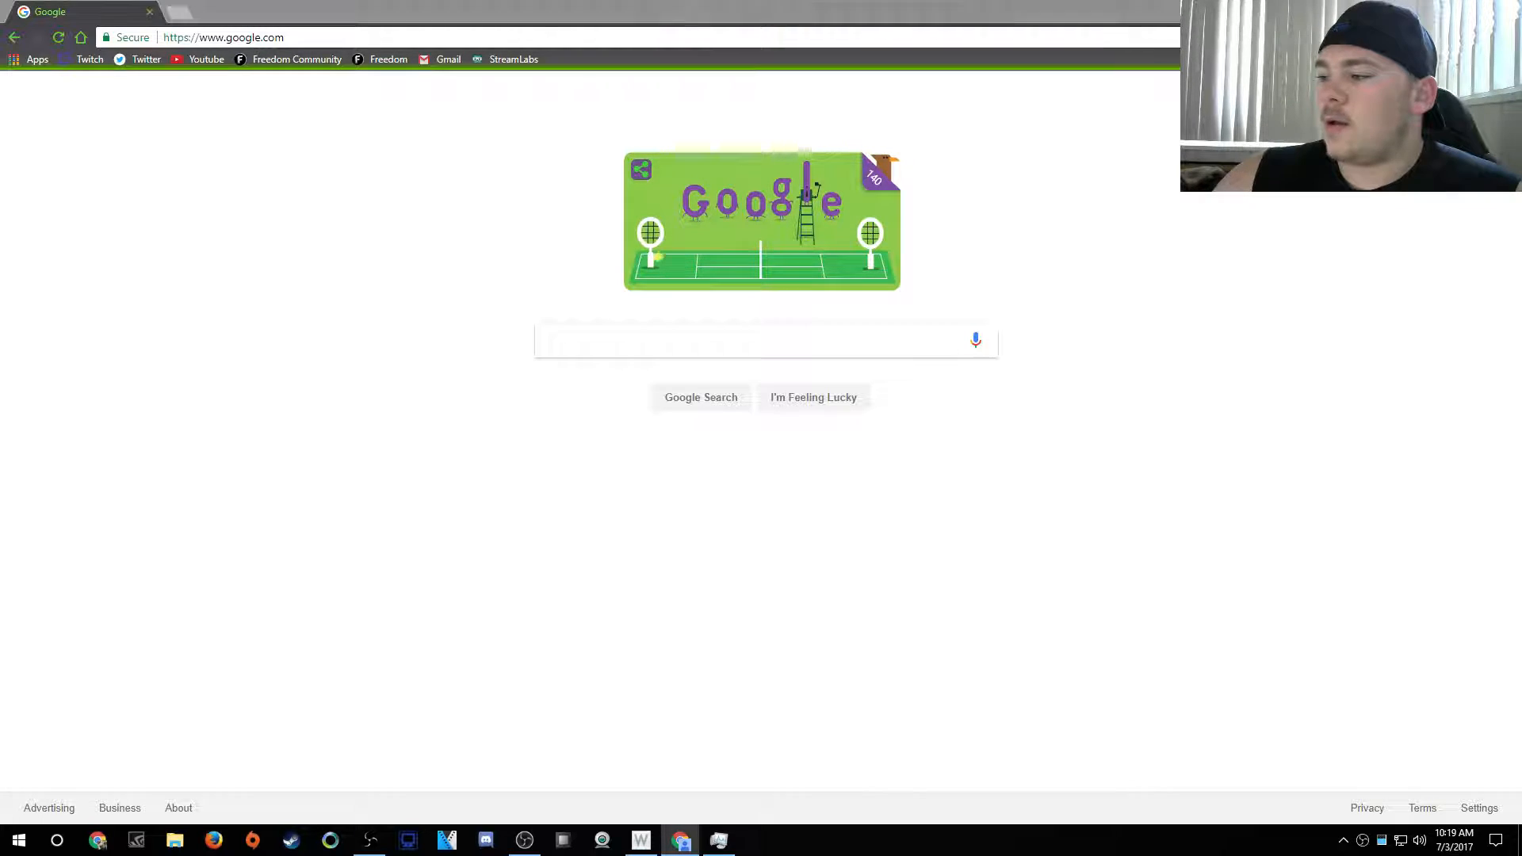
{"action": "left_click_drag", "start_coordinate": [1521, 89], "coordinate": [641, 89]}
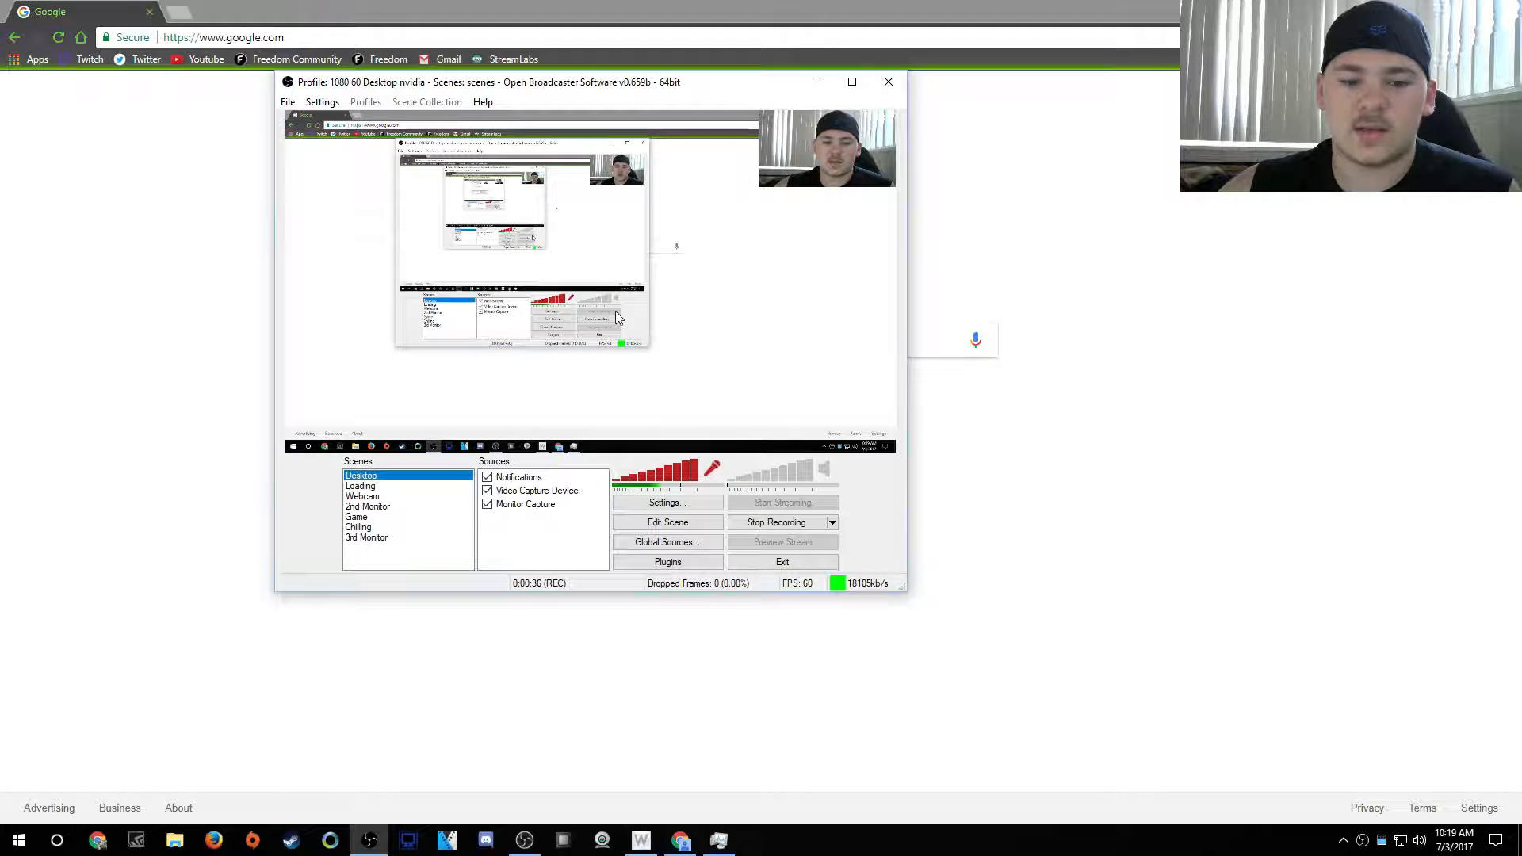
{"action": "left_click_drag", "start_coordinate": [724, 82], "coordinate": [1521, 86]}
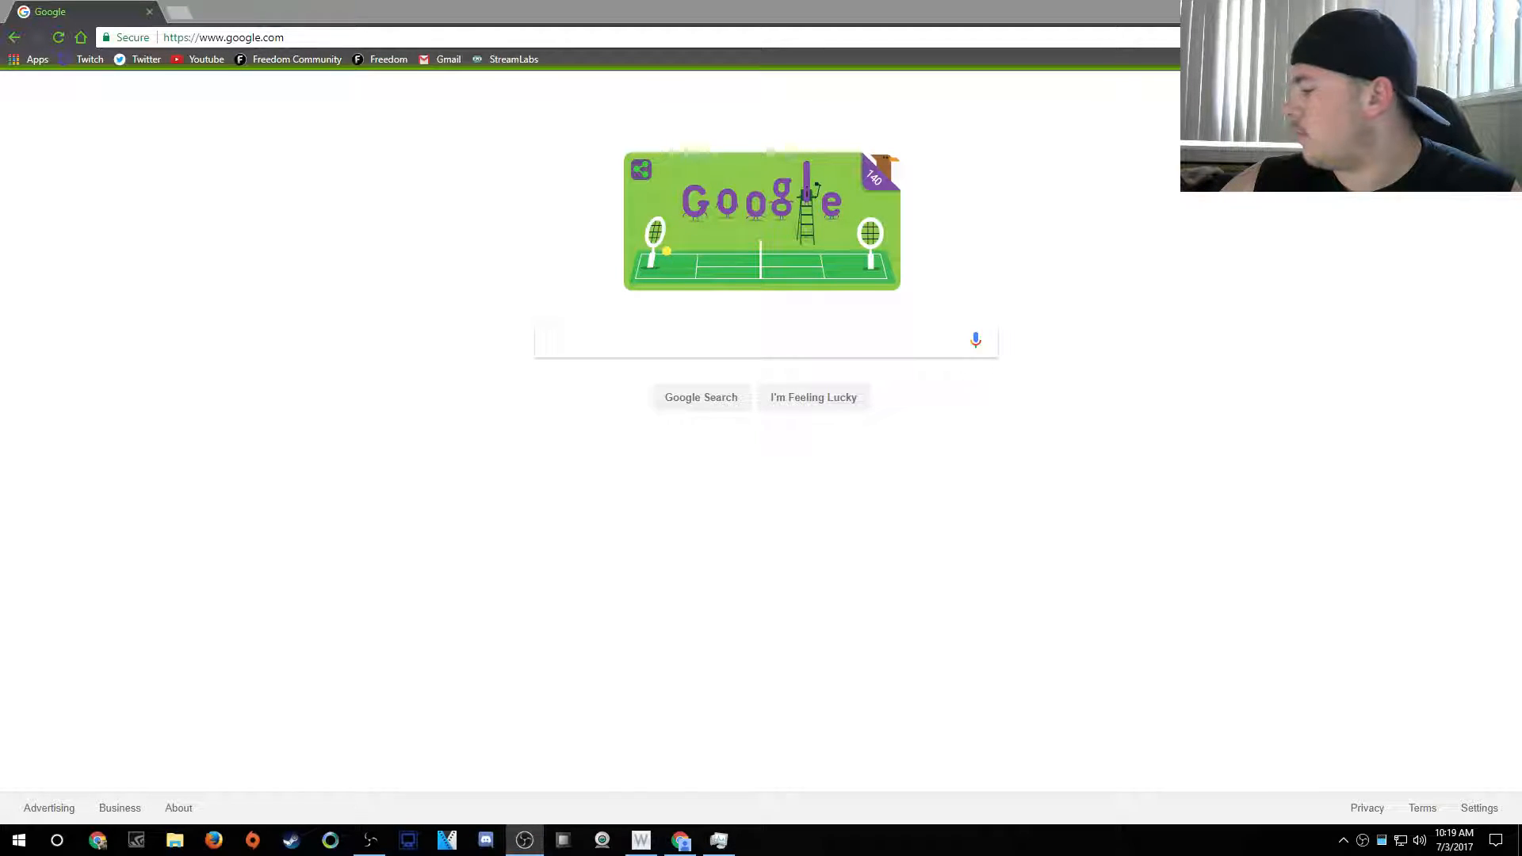
{"action": "left_click_drag", "start_coordinate": [1521, 311], "coordinate": [777, 95]}
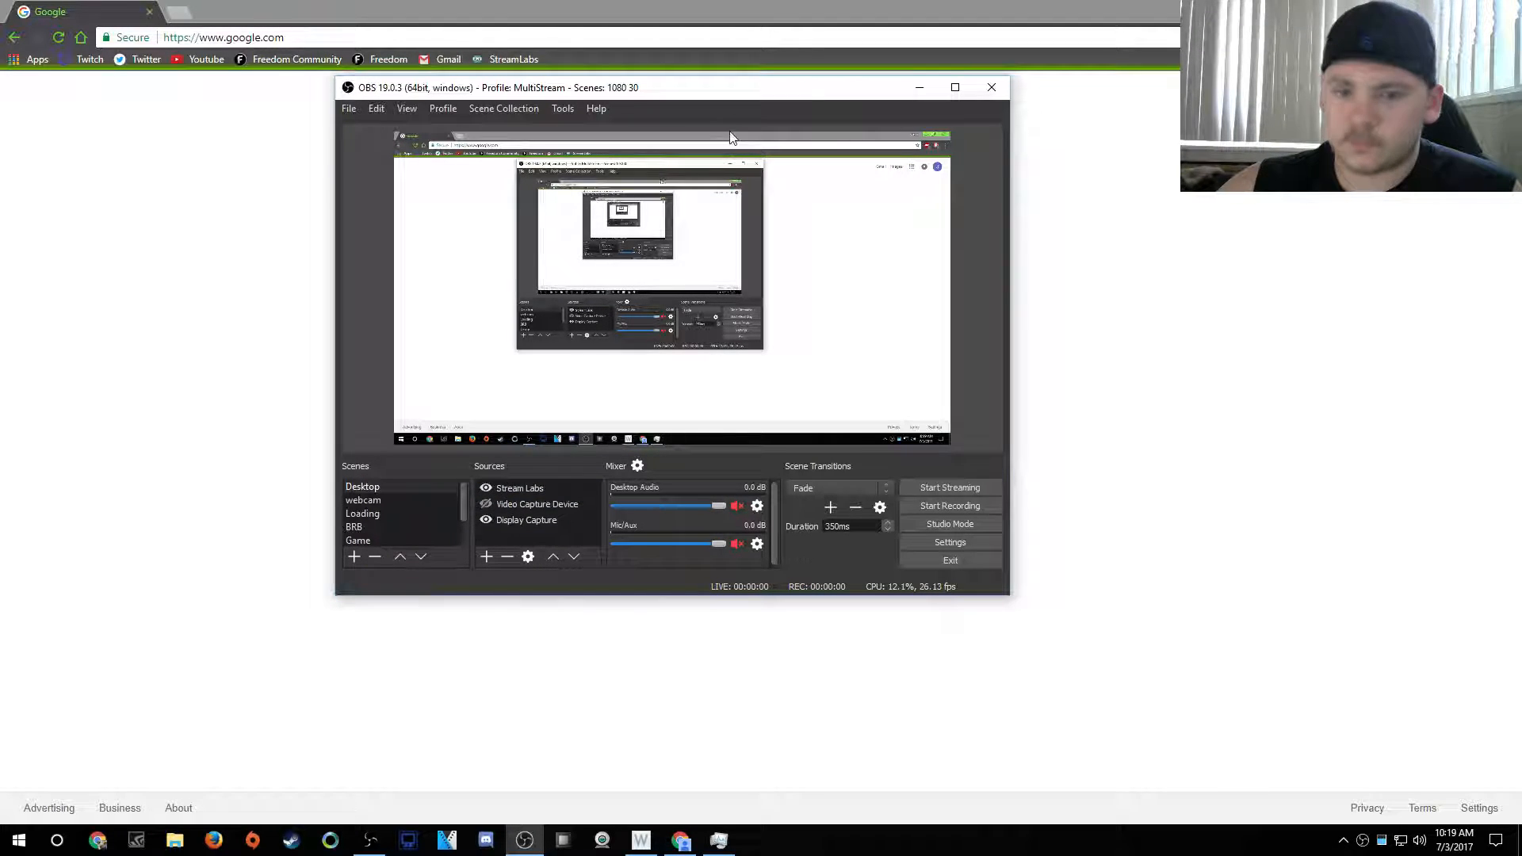
{"action": "left_click_drag", "start_coordinate": [760, 75], "coordinate": [1521, 198]}
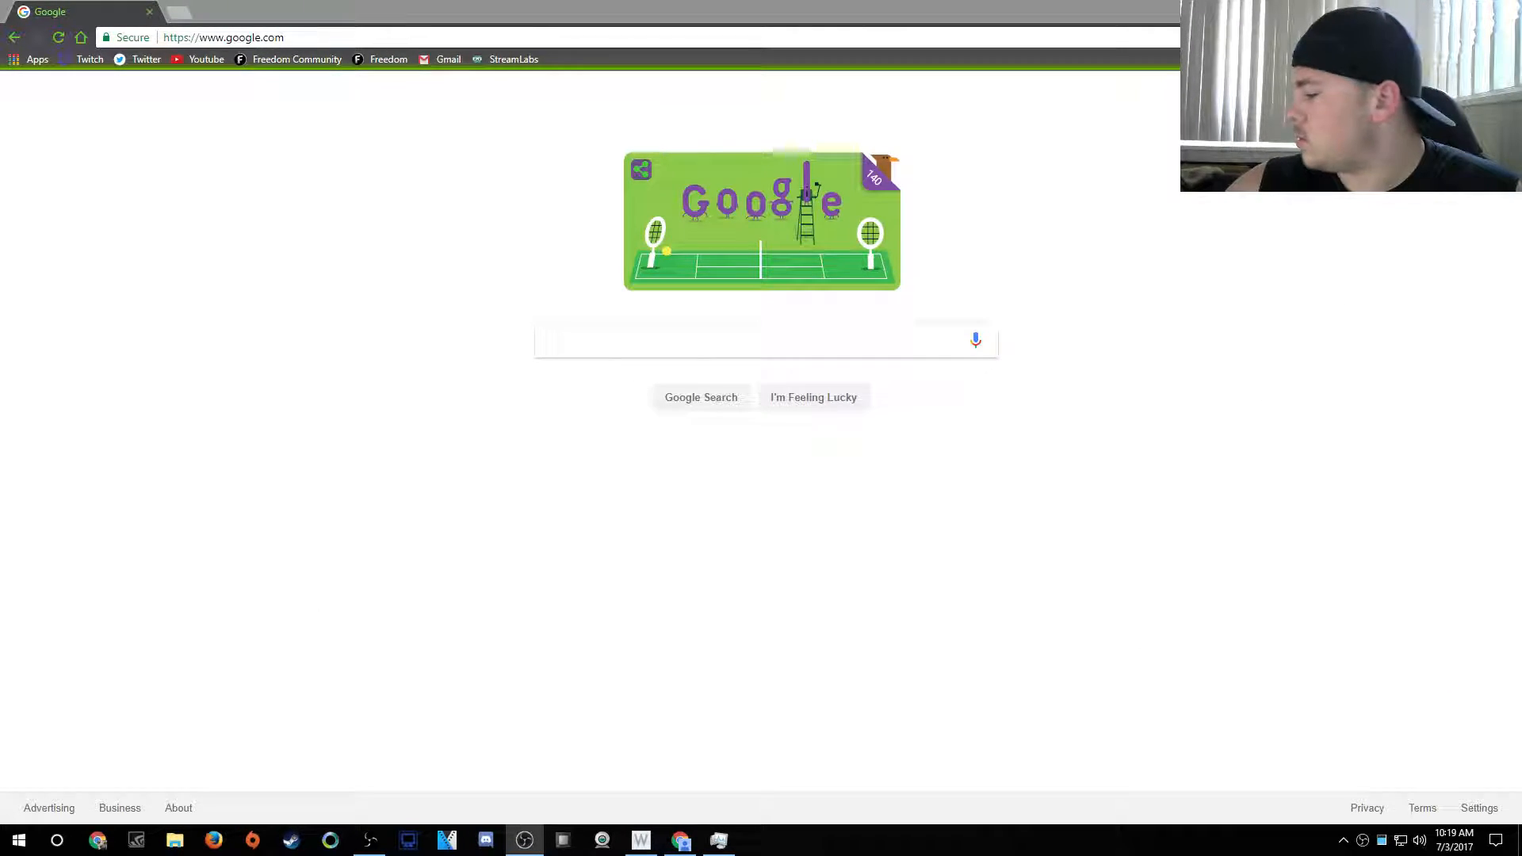
{"action": "left_click", "coordinate": [760, 494]}
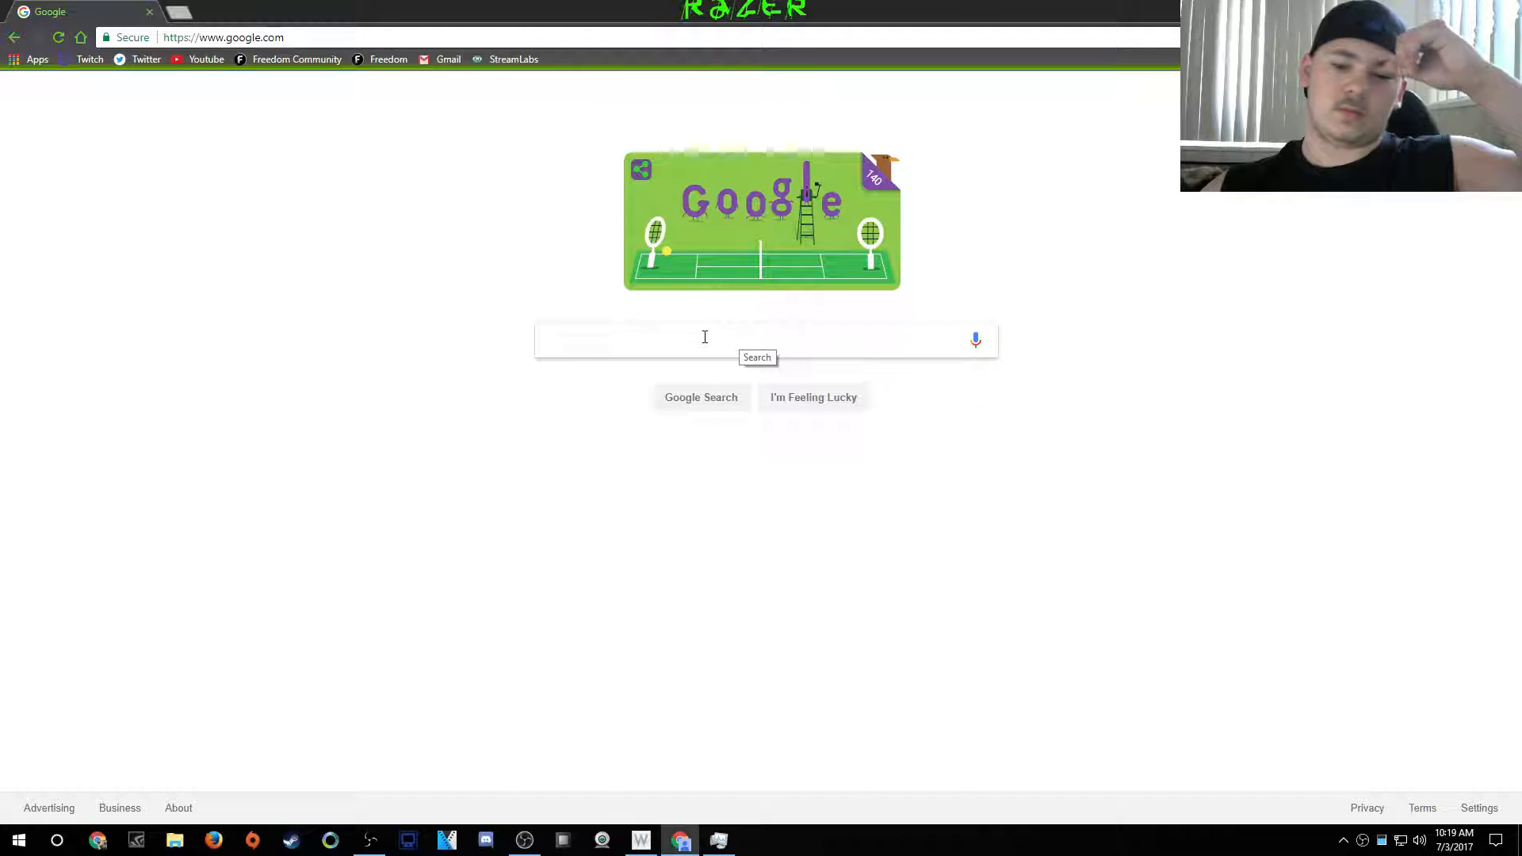
Go to the streamlabs.com website
{"action": "left_click", "coordinate": [460, 38]}
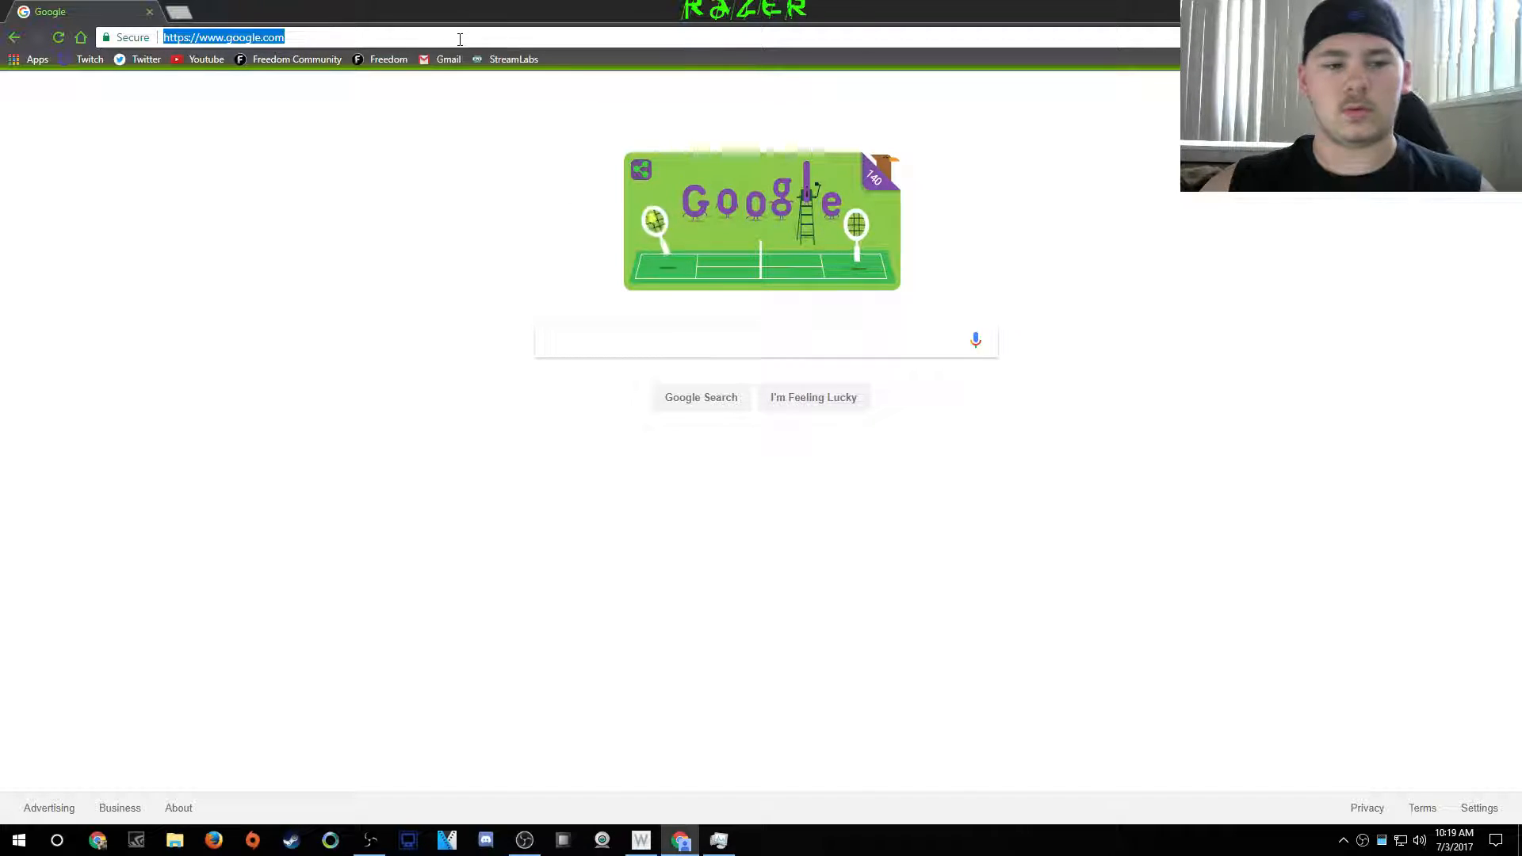
{"action": "type", "text": "stream"}
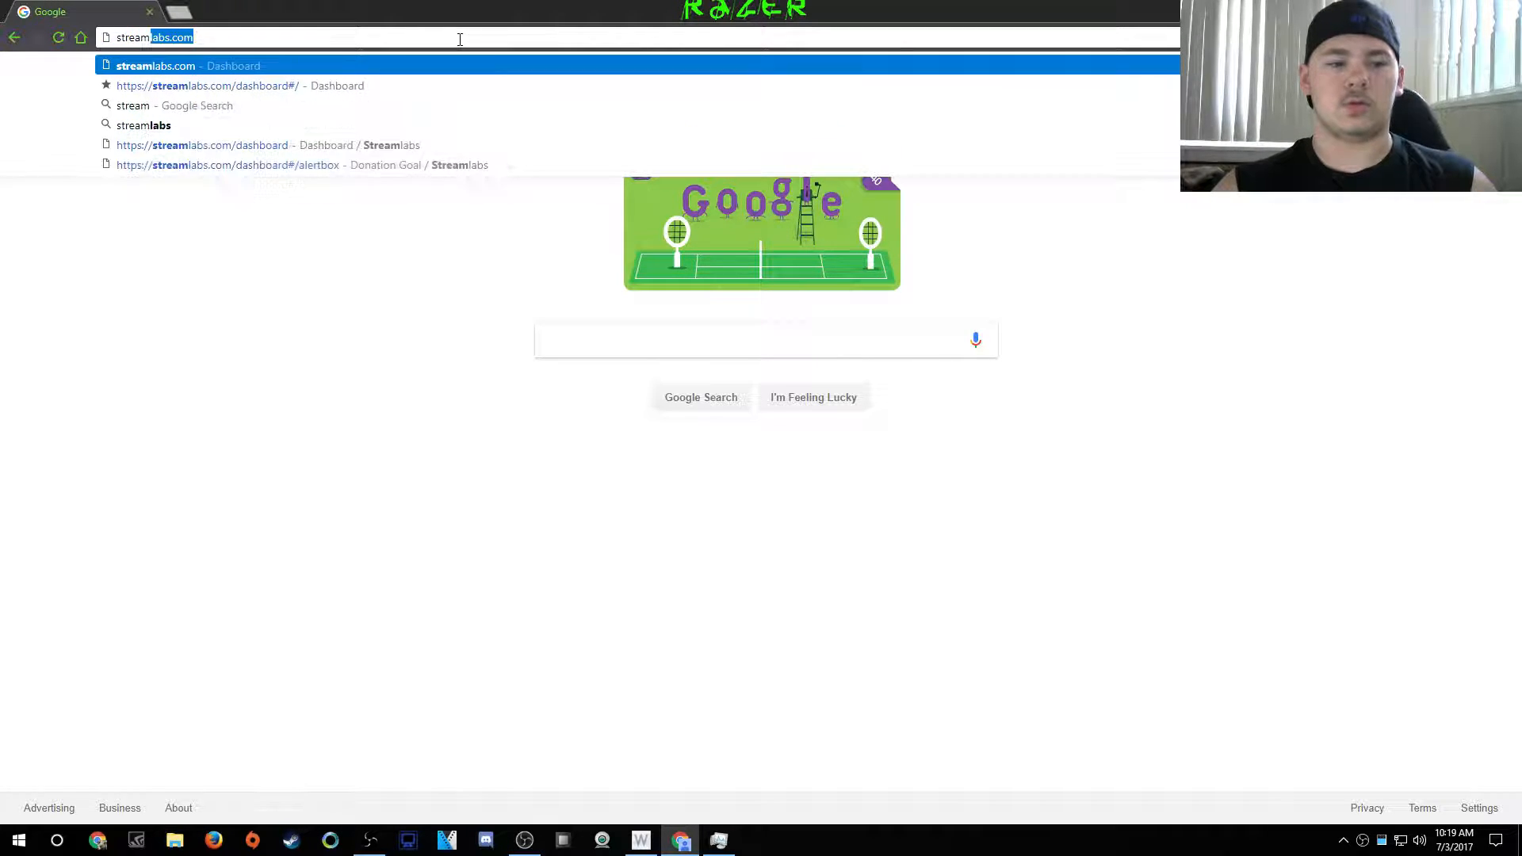
{"action": "type", "text": "labs.com"}
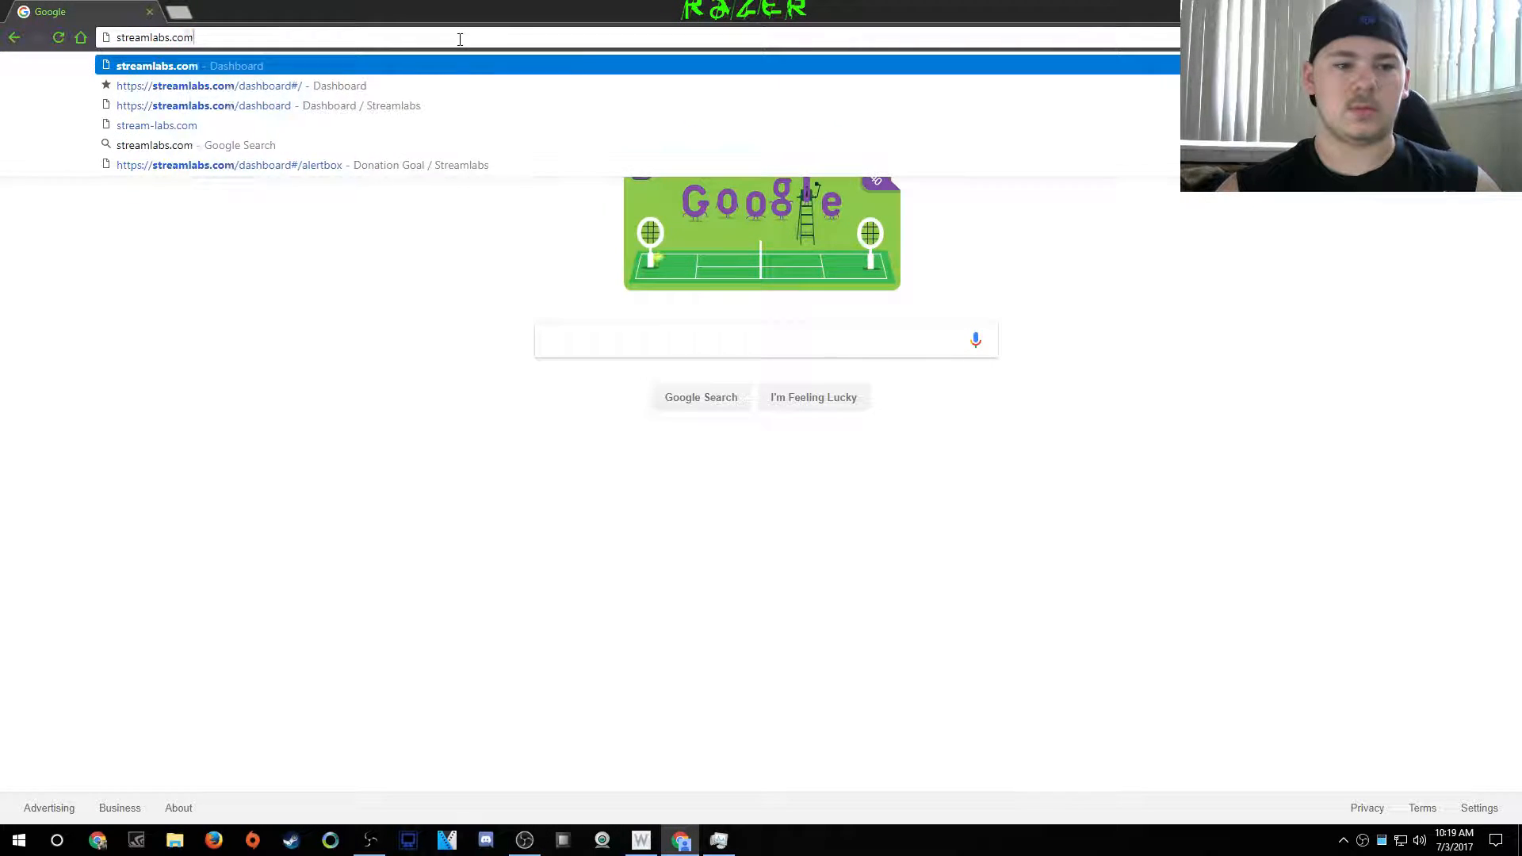
{"action": "key", "text": "Return"}
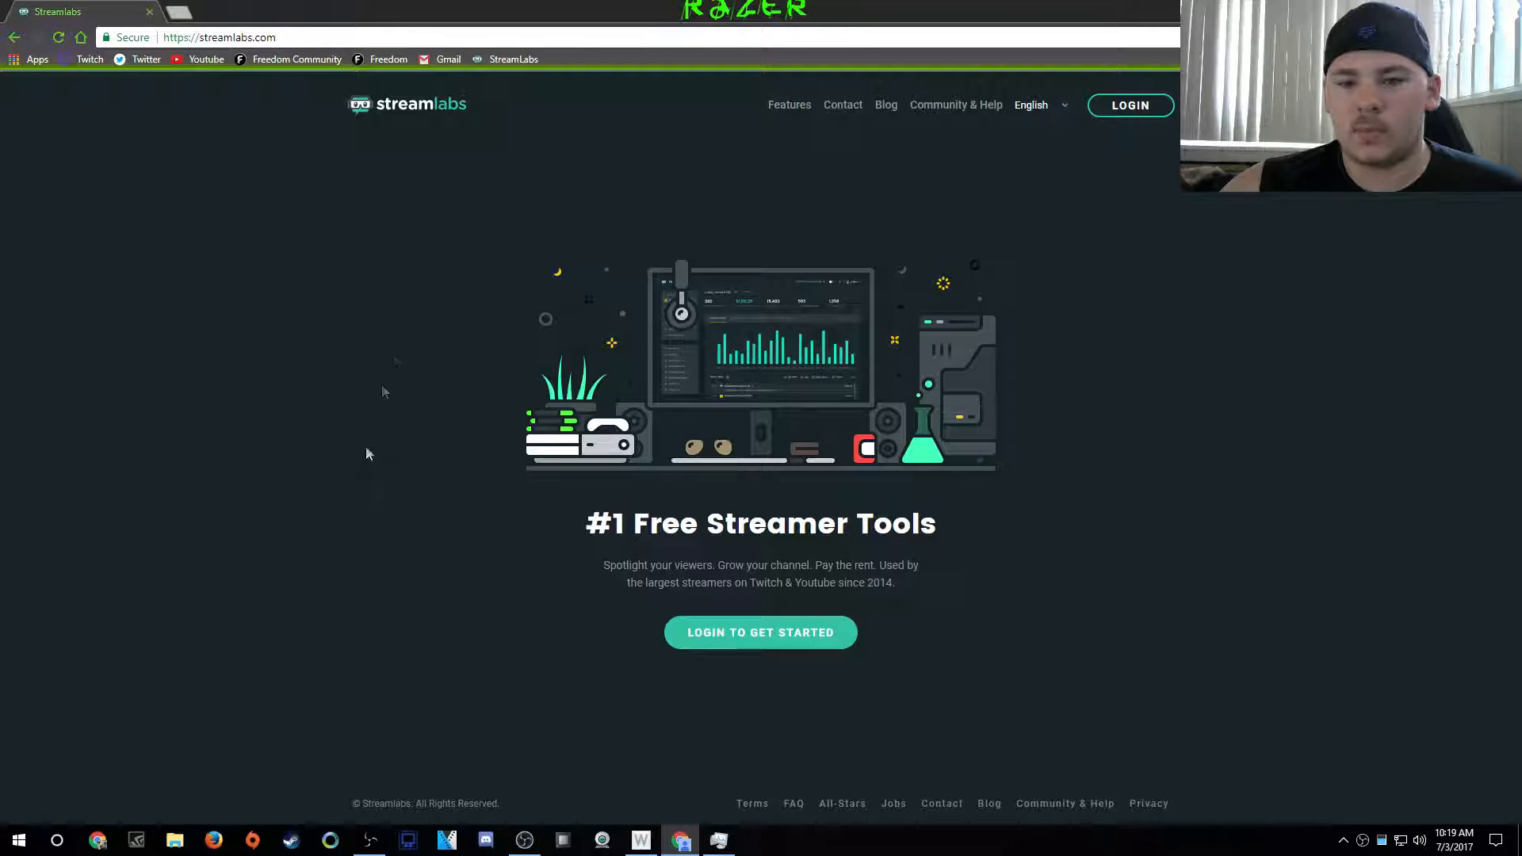
Log in to Streamlabs by connecting the Twitch account and open the My Donations page
{"action": "left_click", "coordinate": [1131, 105]}
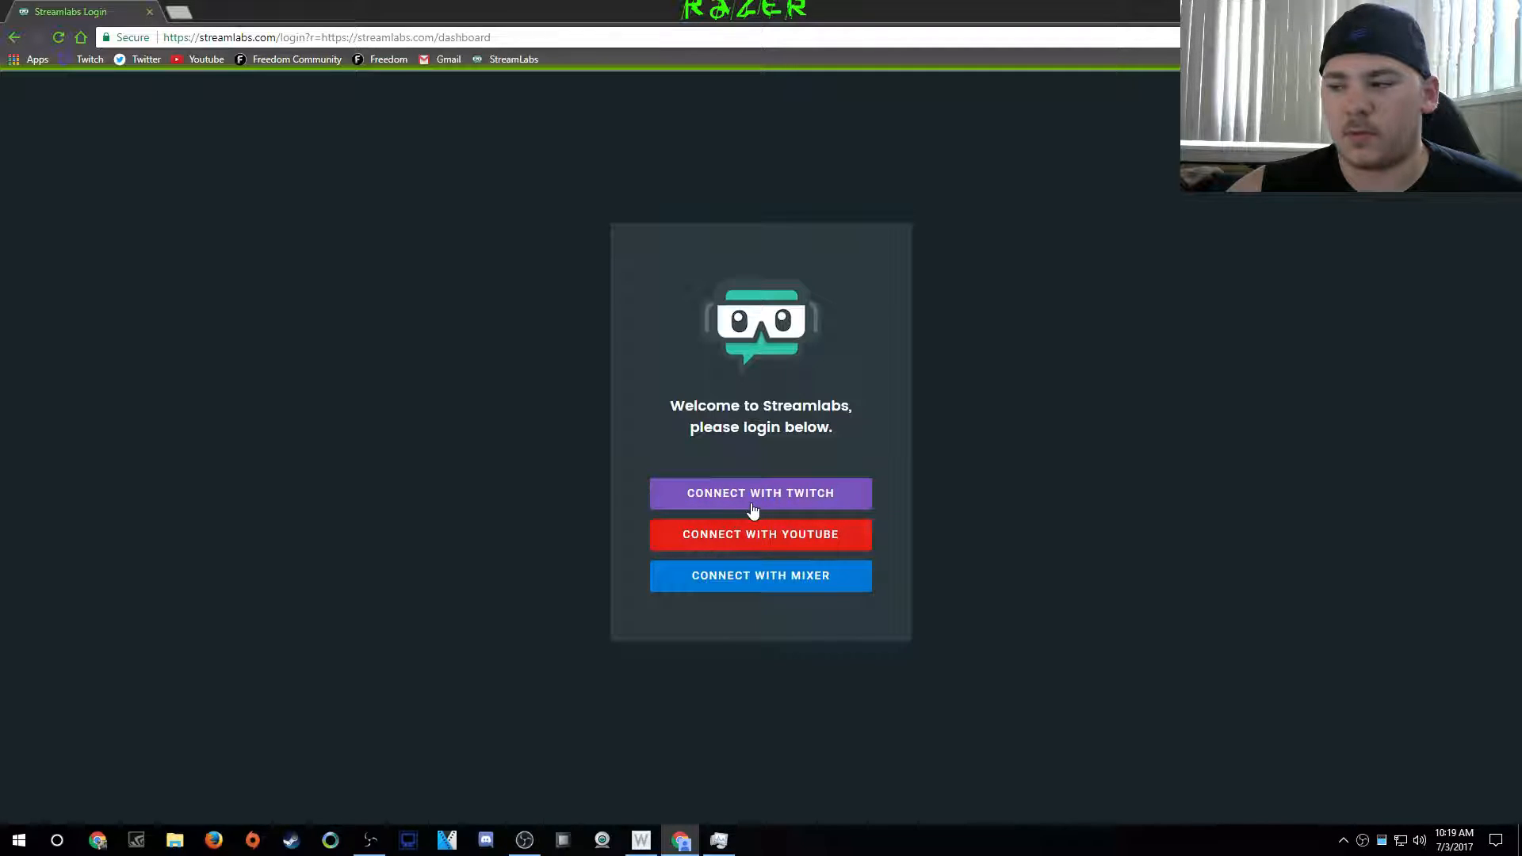
{"action": "left_click", "coordinate": [775, 546]}
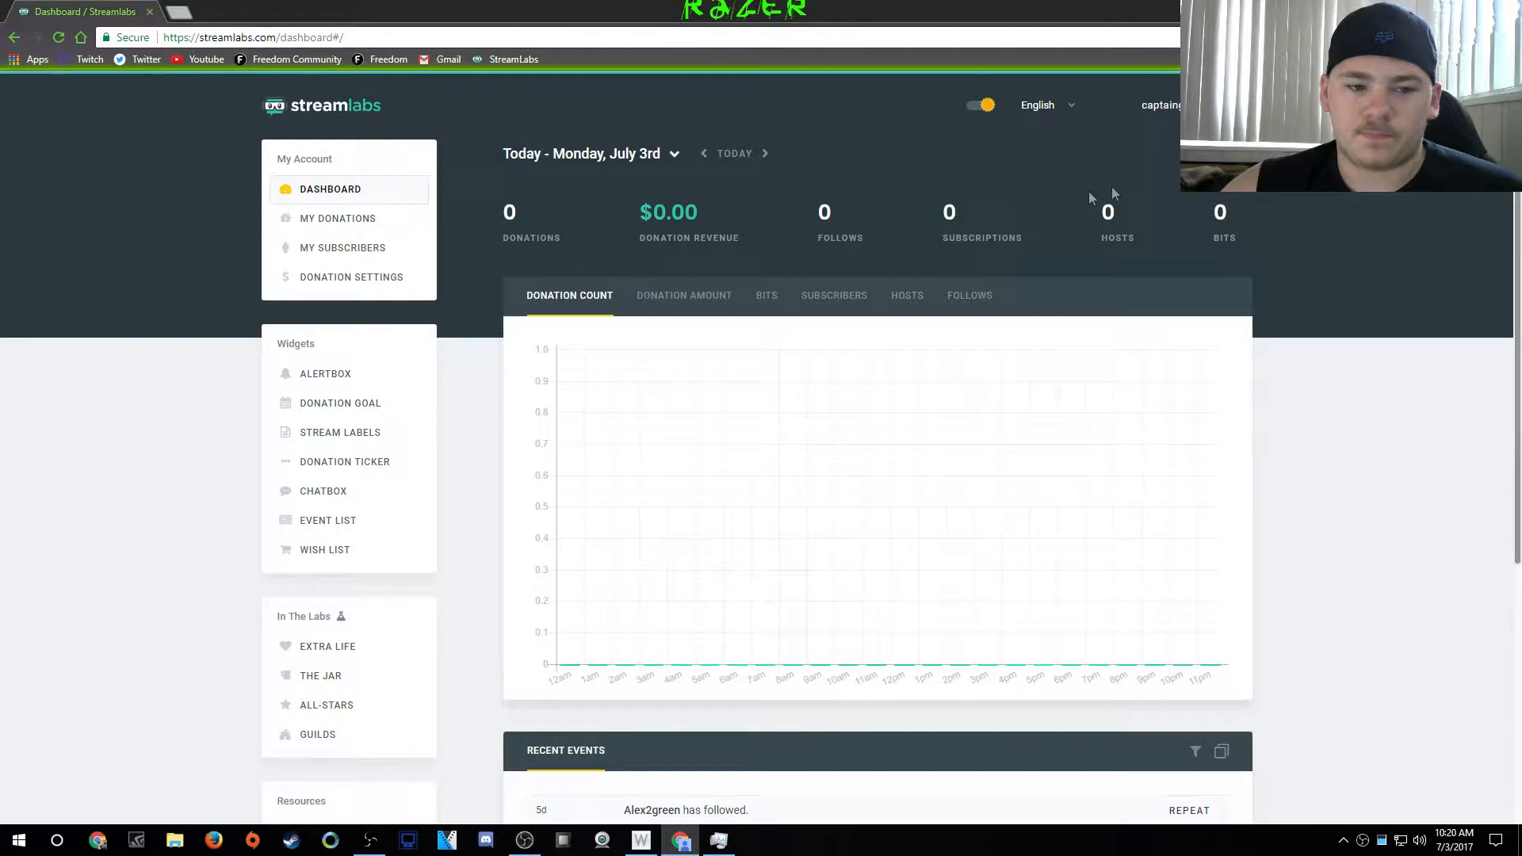
{"action": "left_click", "coordinate": [329, 216]}
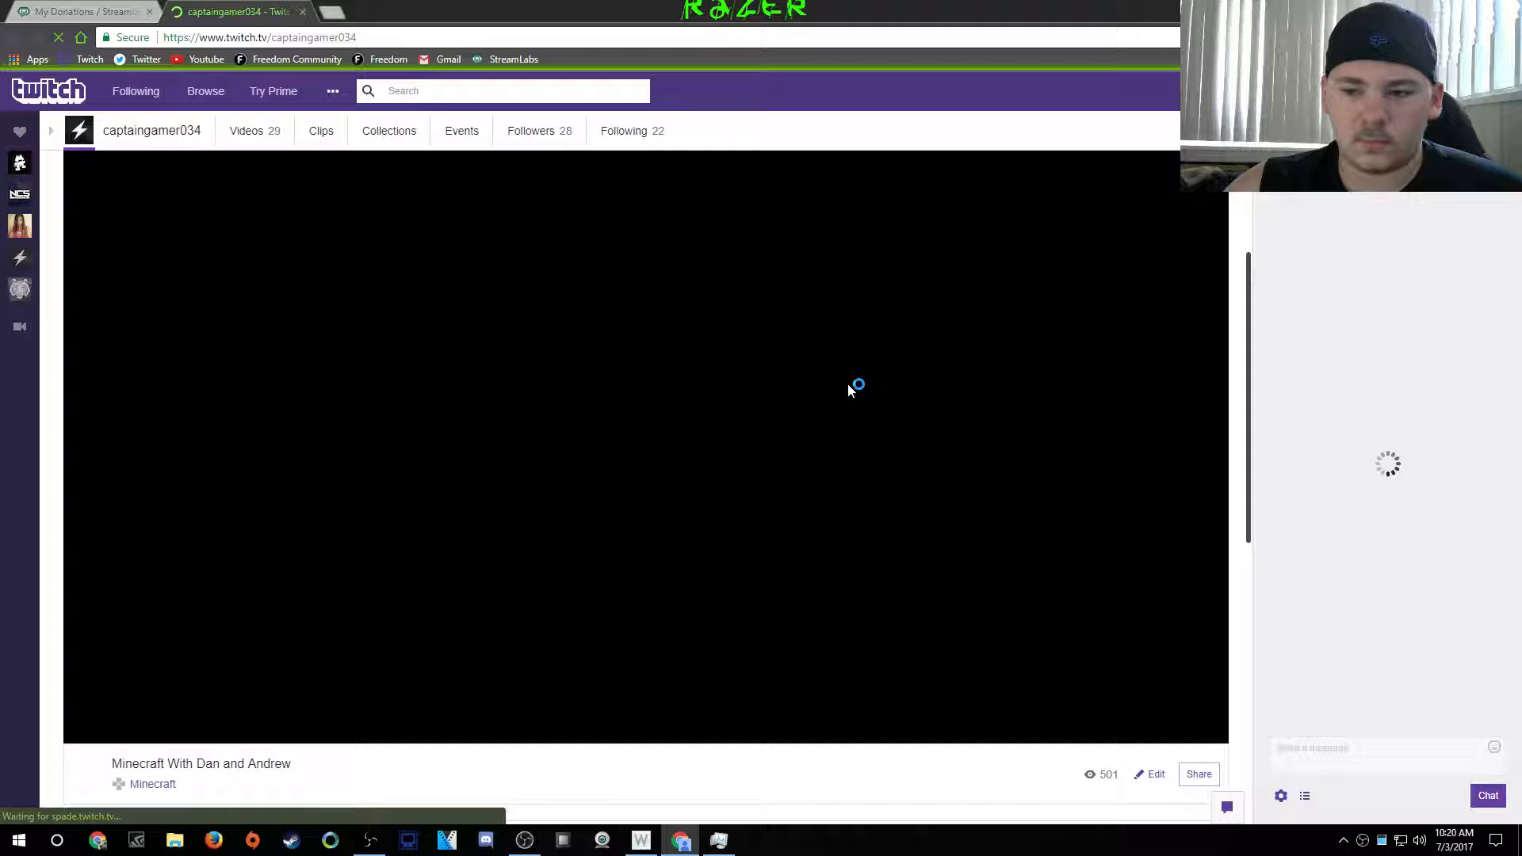
Examine the information panels on the Twitch channel page, including My YouTube Channel, My Specs and Tips
{"action": "scroll", "coordinate": [857, 399], "scroll_direction": "down", "scroll_amount": 8}
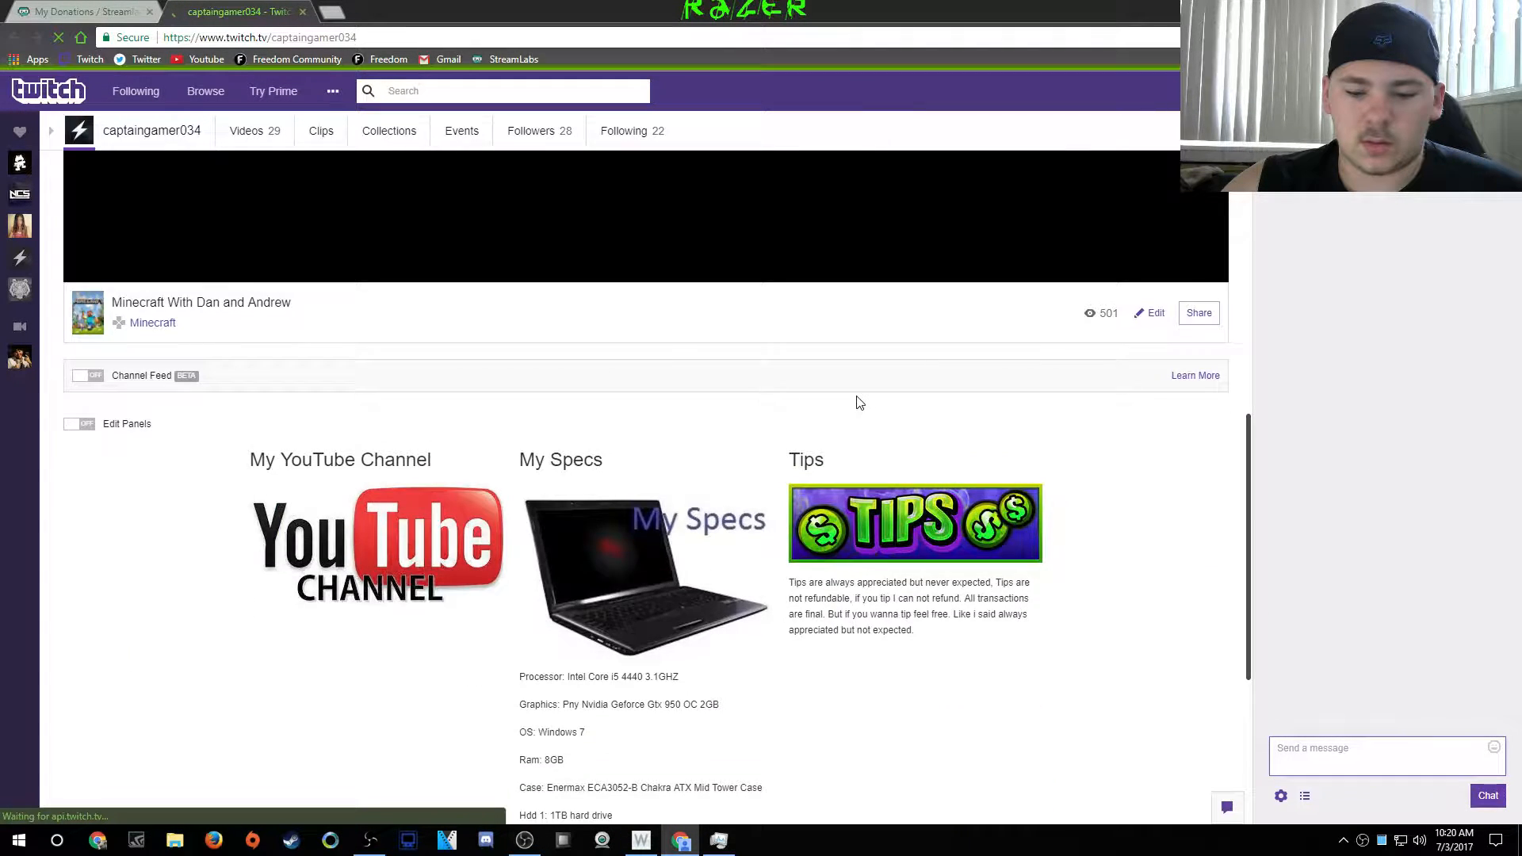
{"action": "scroll", "coordinate": [857, 398], "scroll_direction": "up", "scroll_amount": 2}
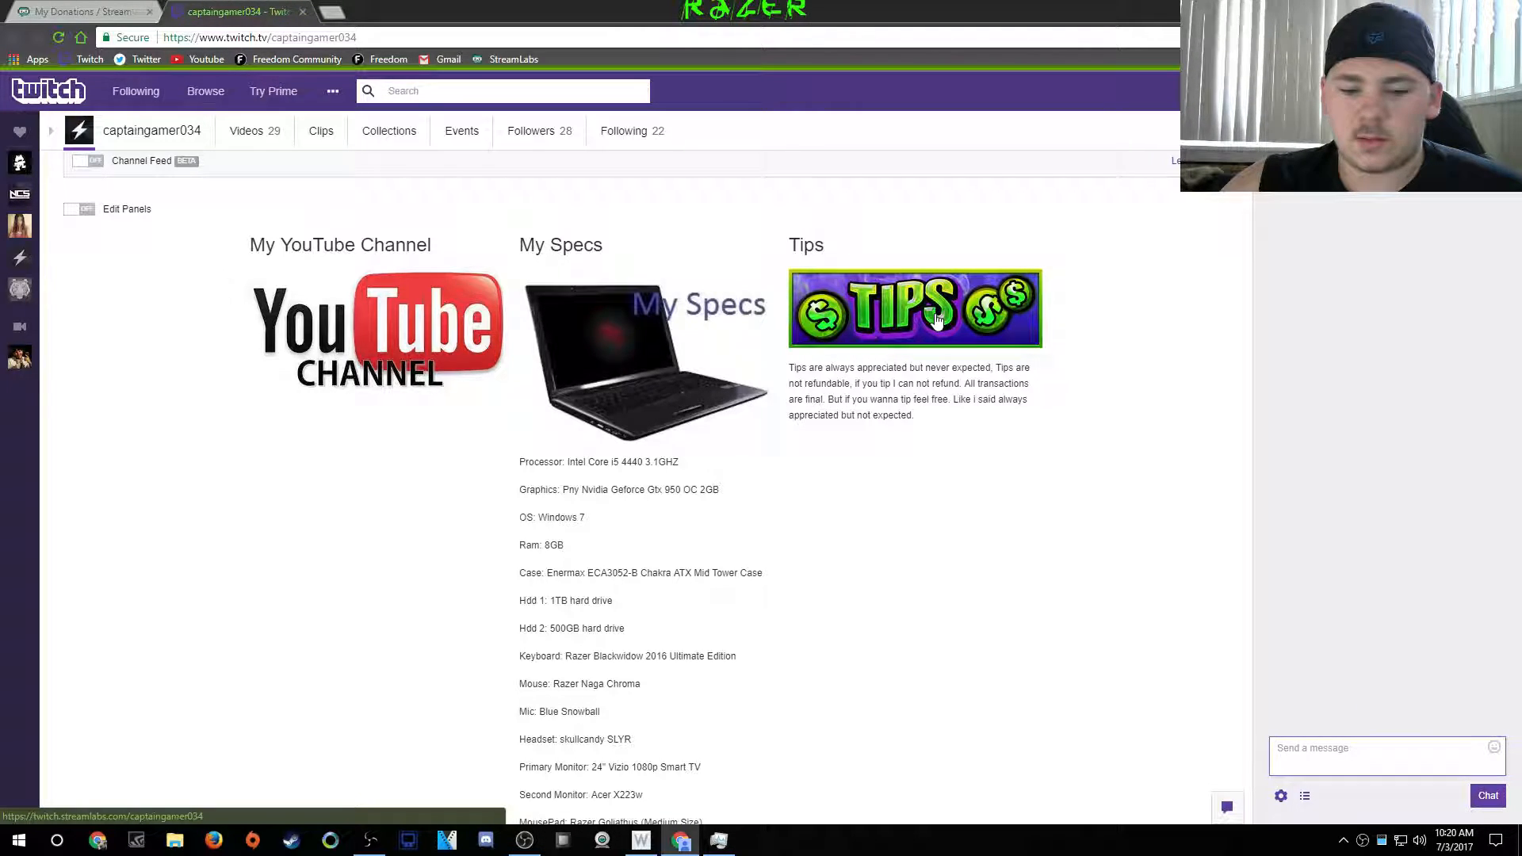
{"action": "scroll", "coordinate": [924, 313], "scroll_direction": "up", "scroll_amount": 5}
{"action": "scroll", "coordinate": [925, 313], "scroll_direction": "down", "scroll_amount": 5}
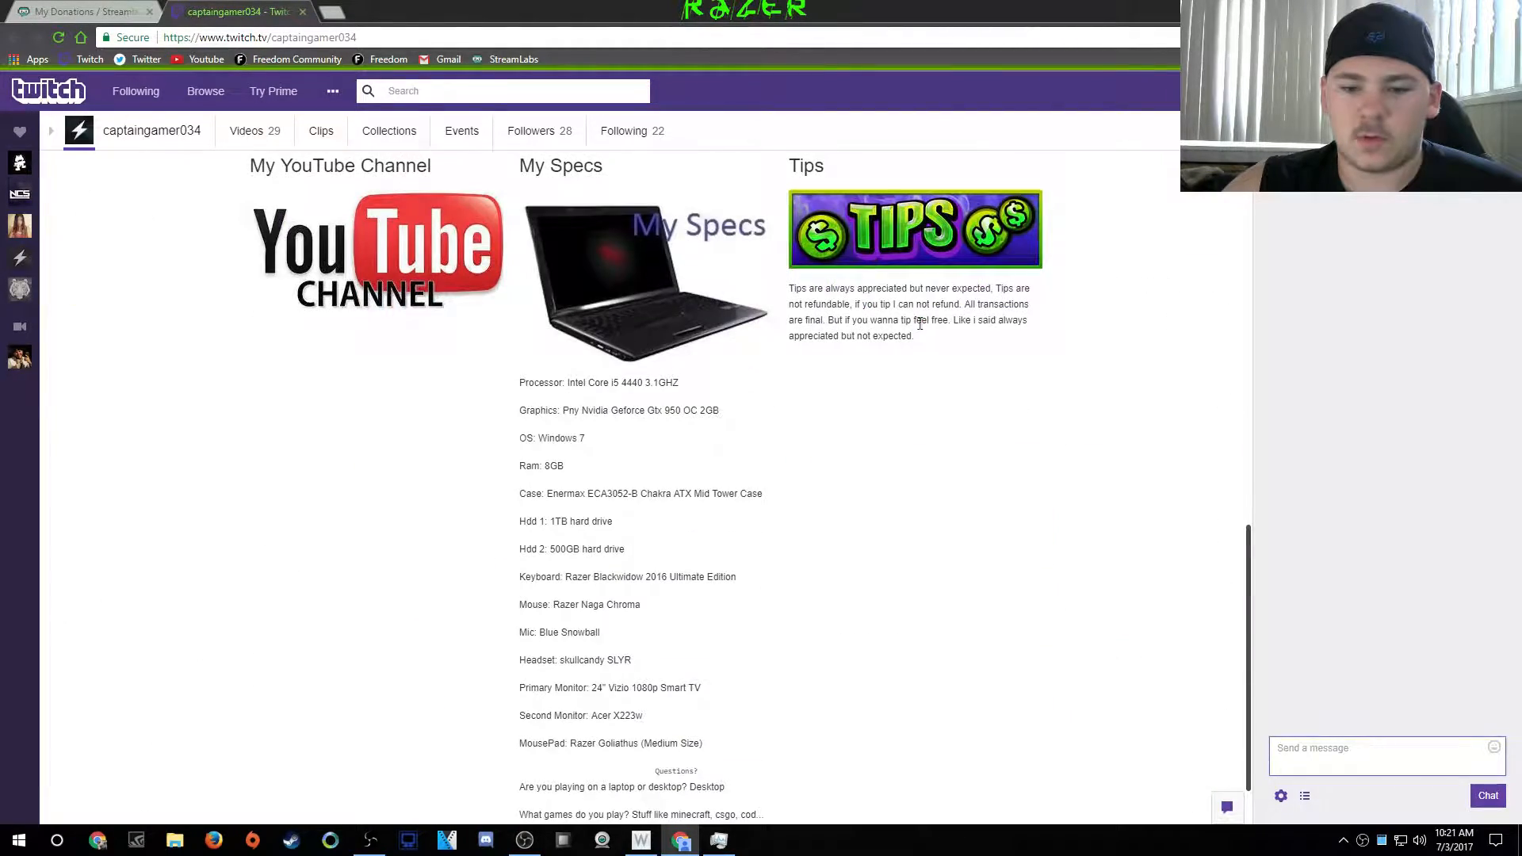
{"action": "scroll", "coordinate": [920, 323], "scroll_direction": "up", "scroll_amount": 1}
{"action": "scroll", "coordinate": [924, 417], "scroll_direction": "down", "scroll_amount": 2}
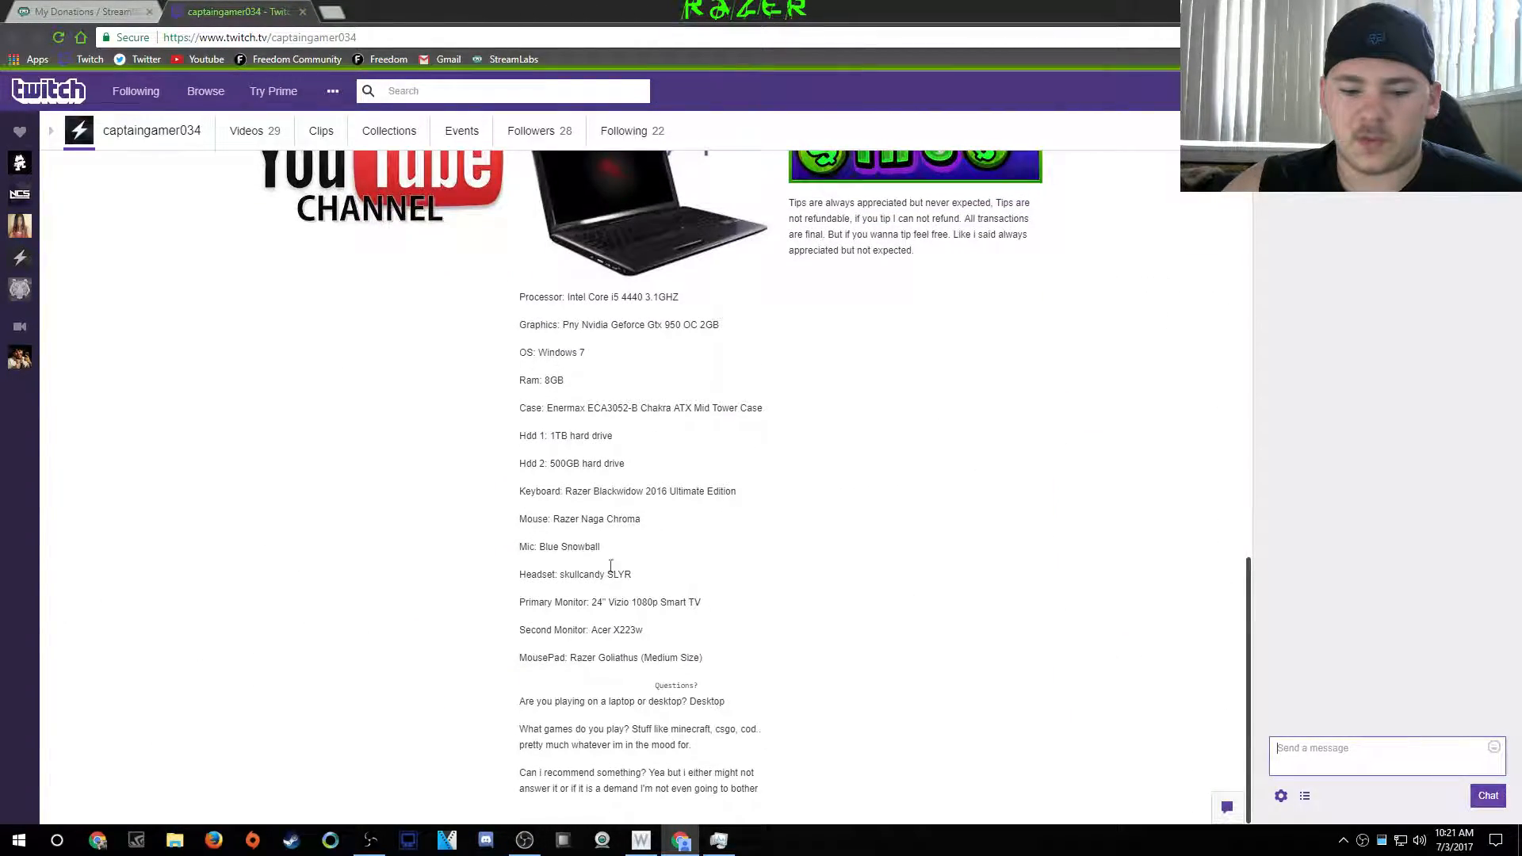
{"action": "scroll", "coordinate": [980, 413], "scroll_direction": "up", "scroll_amount": 2}
{"action": "scroll", "coordinate": [981, 413], "scroll_direction": "down", "scroll_amount": 1}
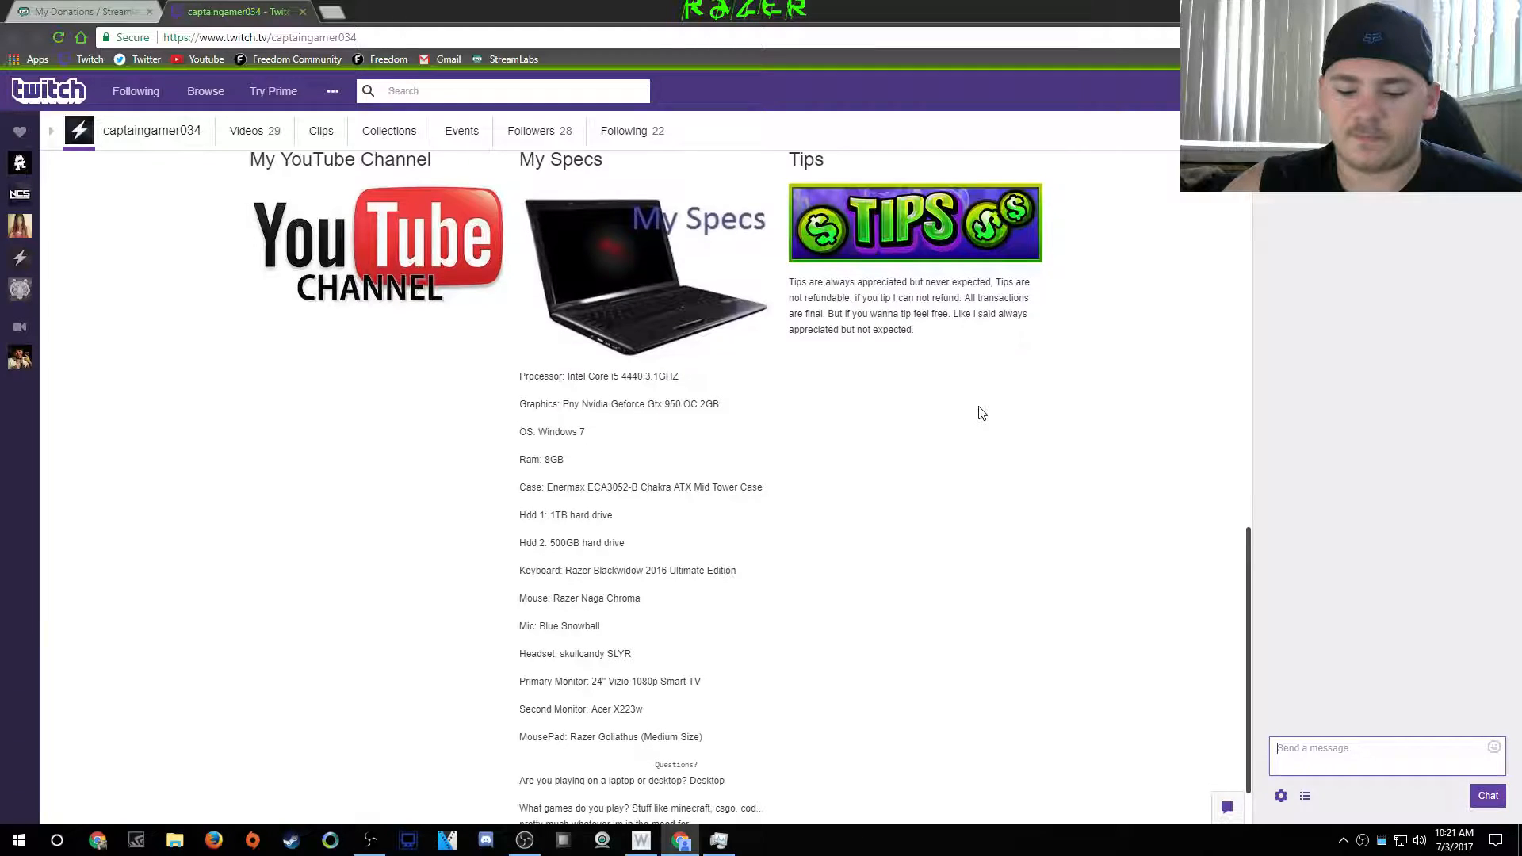
{"action": "scroll", "coordinate": [972, 414], "scroll_direction": "up", "scroll_amount": 1}
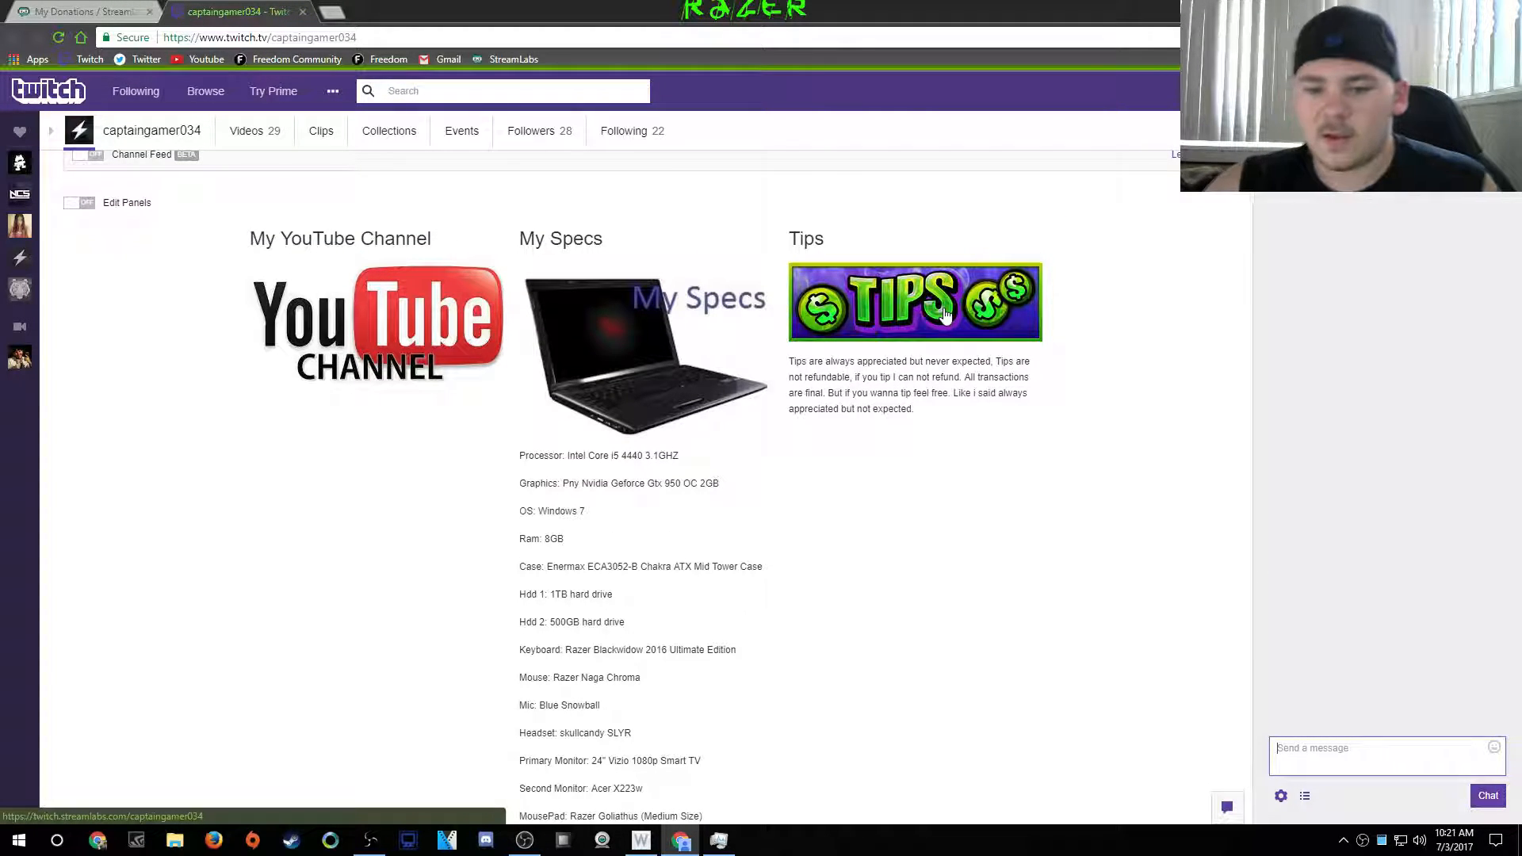
Open the donation page from the channel's Tips panel and review its currency choices, message field and donation effects
{"action": "left_click", "coordinate": [946, 314]}
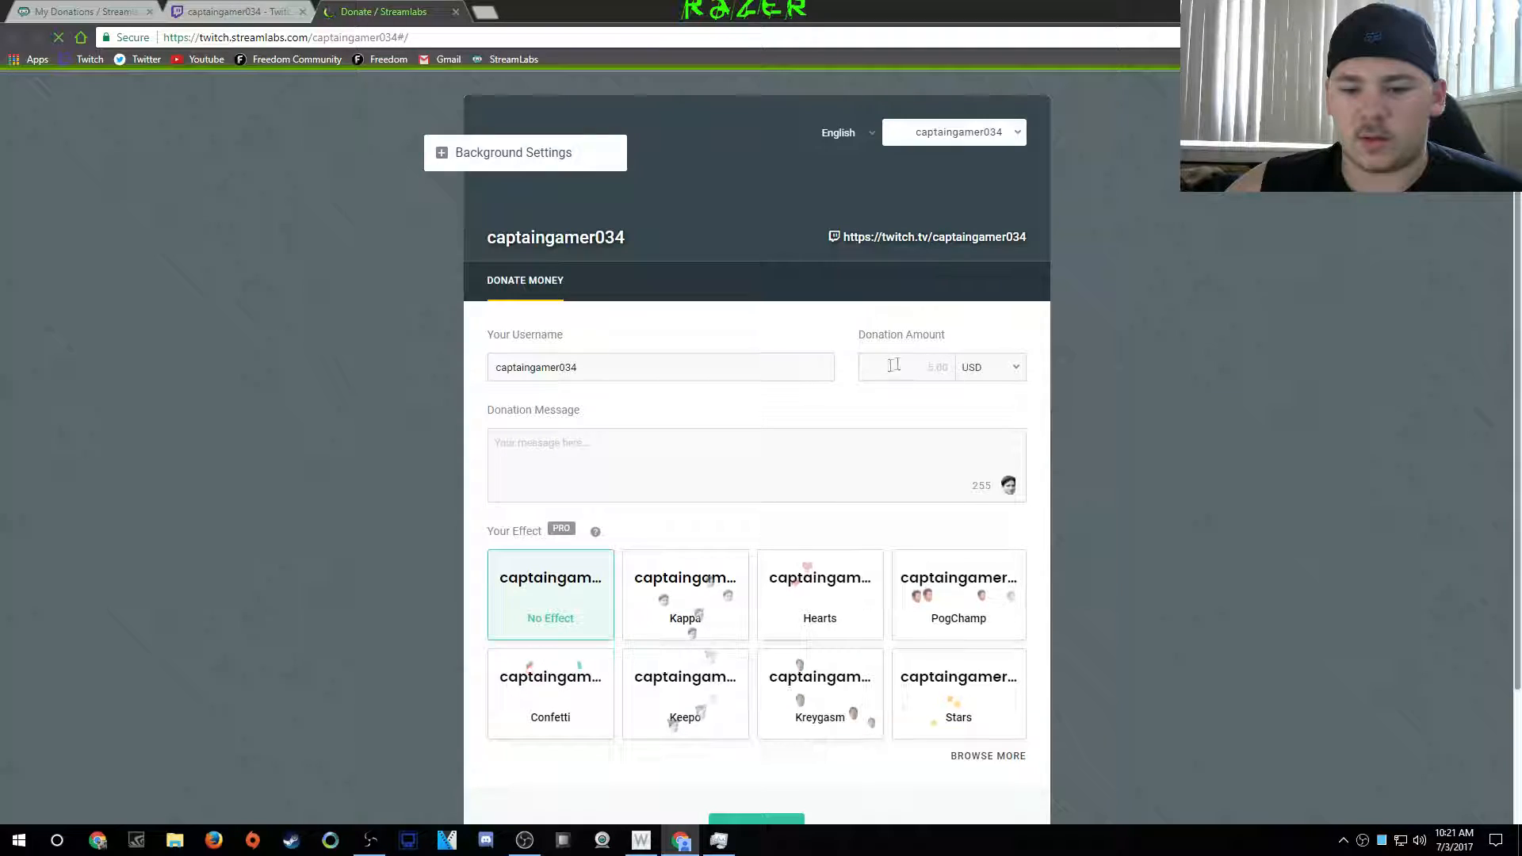
{"action": "left_click", "coordinate": [999, 366]}
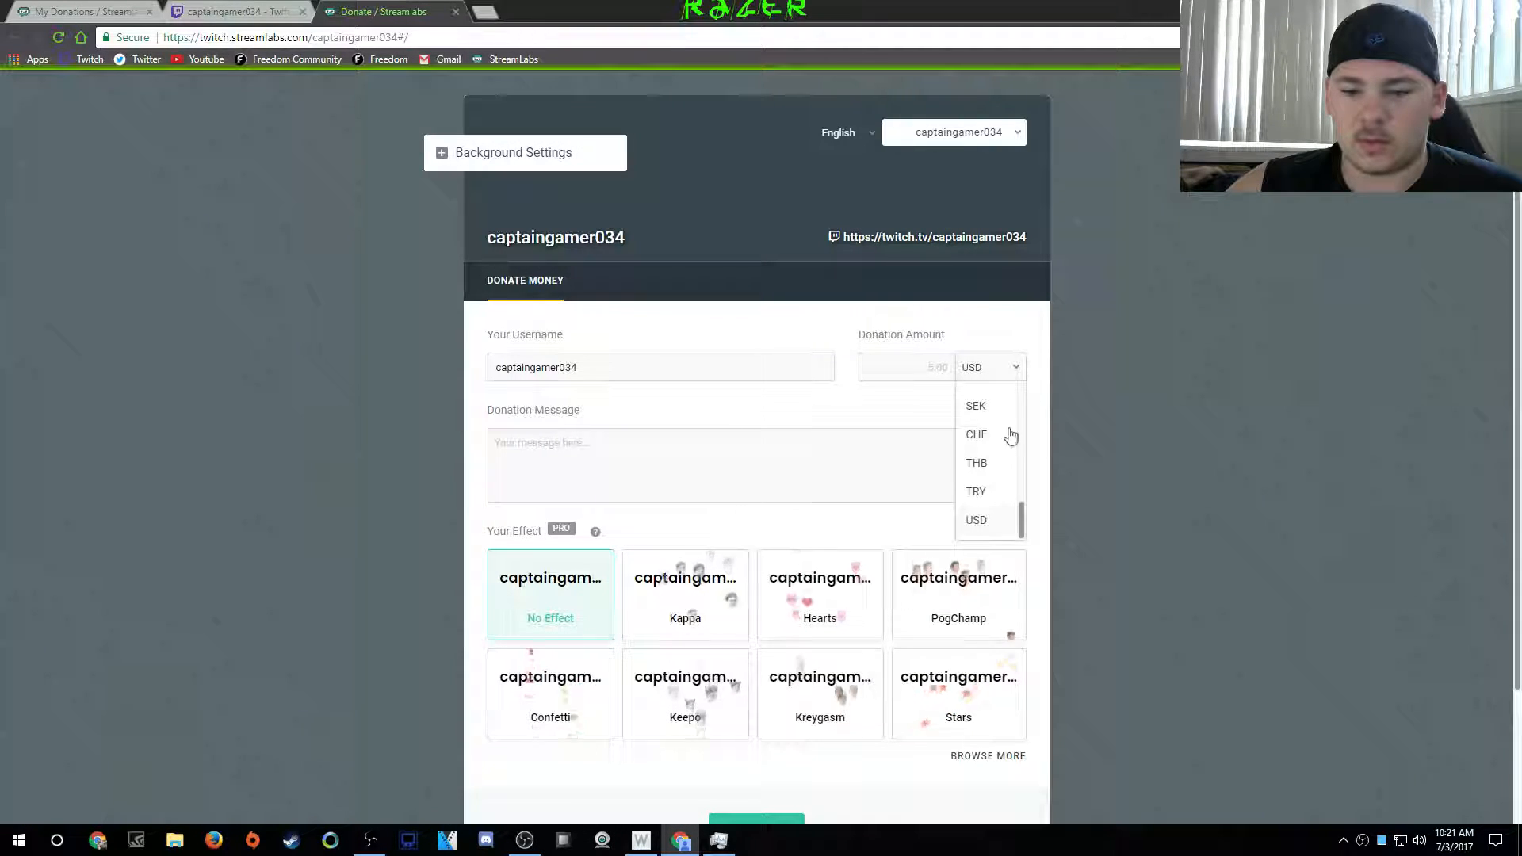
{"action": "scroll", "coordinate": [1010, 513], "scroll_direction": "down", "scroll_amount": 1}
{"action": "scroll", "coordinate": [1007, 508], "scroll_direction": "up", "scroll_amount": 3}
{"action": "scroll", "coordinate": [1005, 504], "scroll_direction": "up", "scroll_amount": 5}
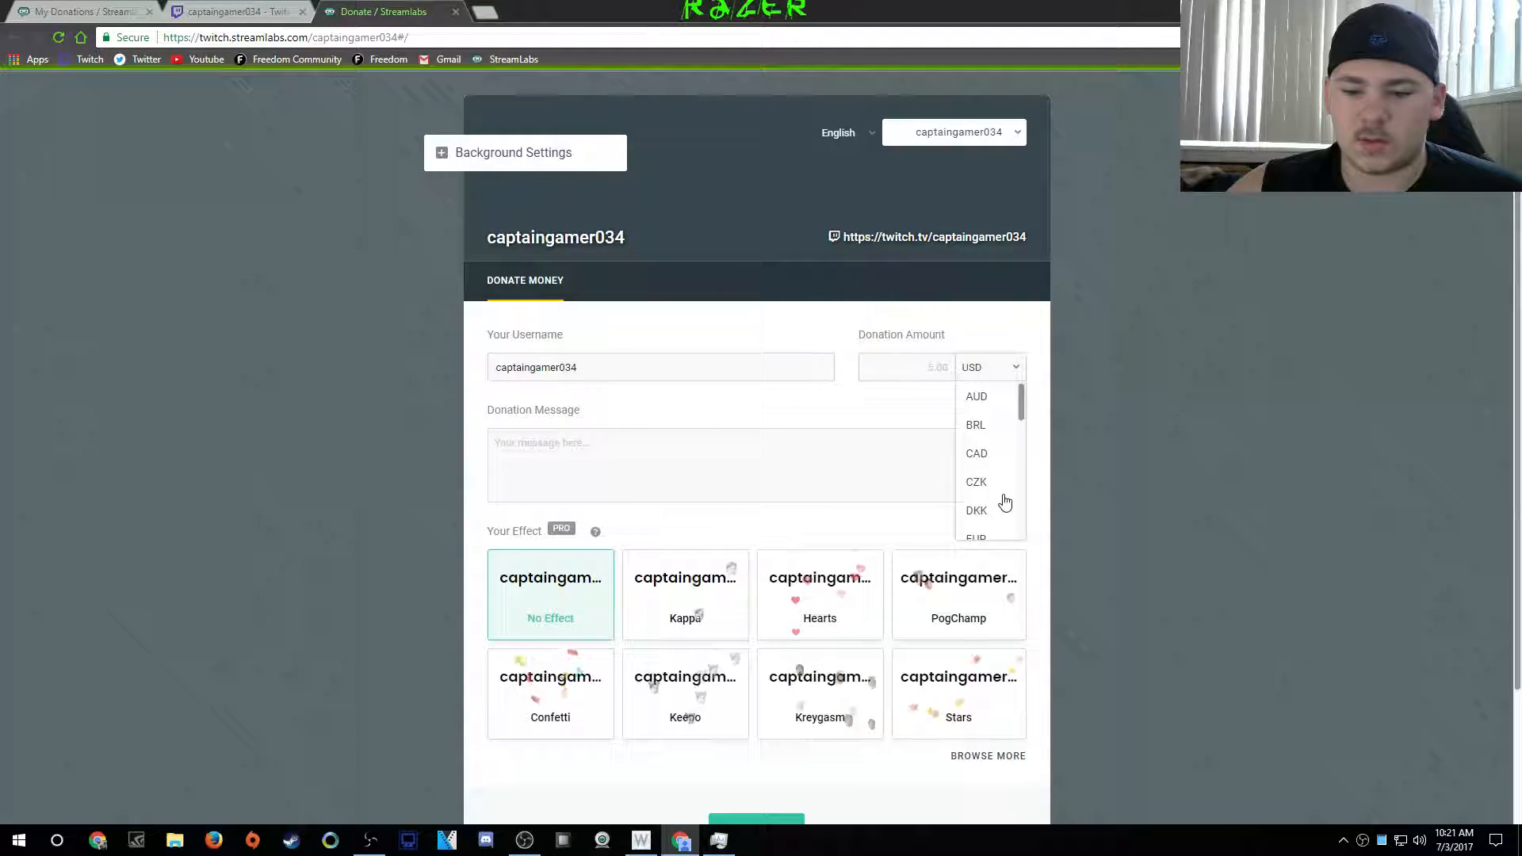
{"action": "scroll", "coordinate": [1000, 496], "scroll_direction": "down", "scroll_amount": 4}
{"action": "left_click", "coordinate": [1002, 370]}
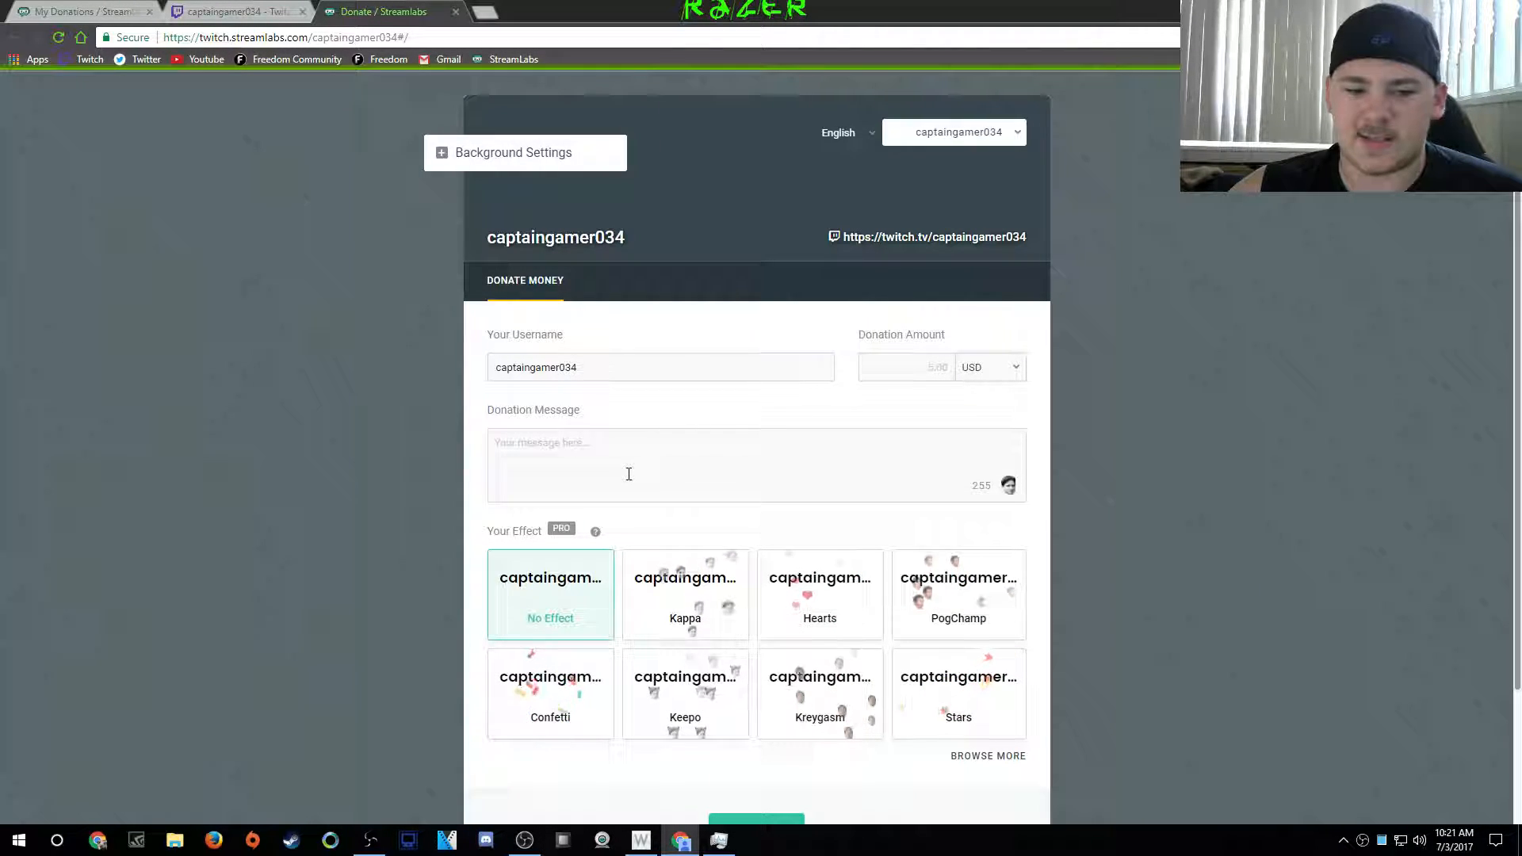
{"action": "scroll", "coordinate": [438, 447], "scroll_direction": "down", "scroll_amount": 2}
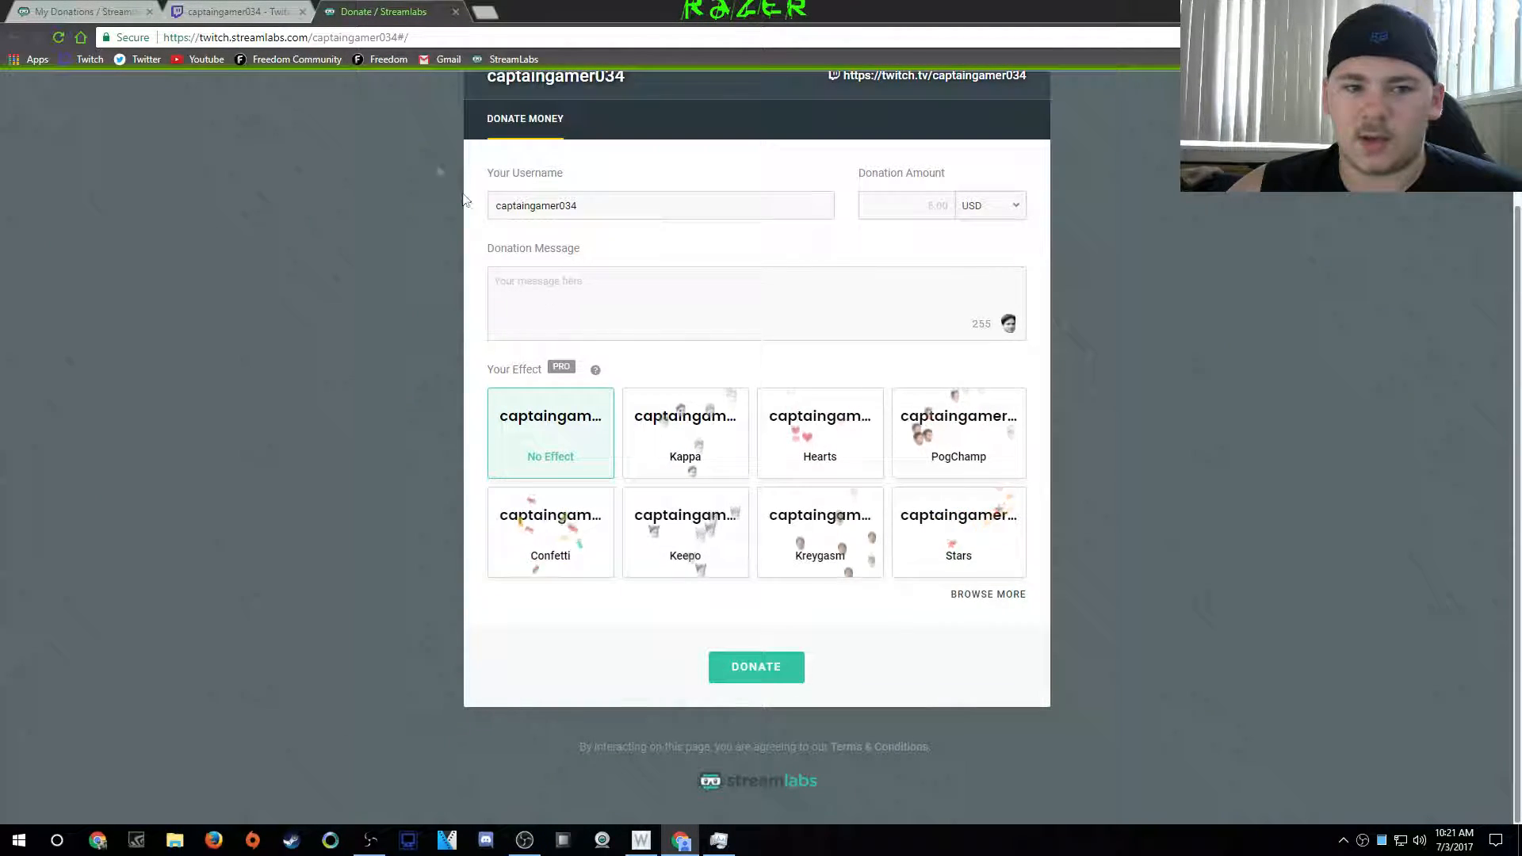
Return to the Streamlabs dashboard and review the My Subscribers page and the list of available widgets
{"action": "left_click", "coordinate": [98, 10]}
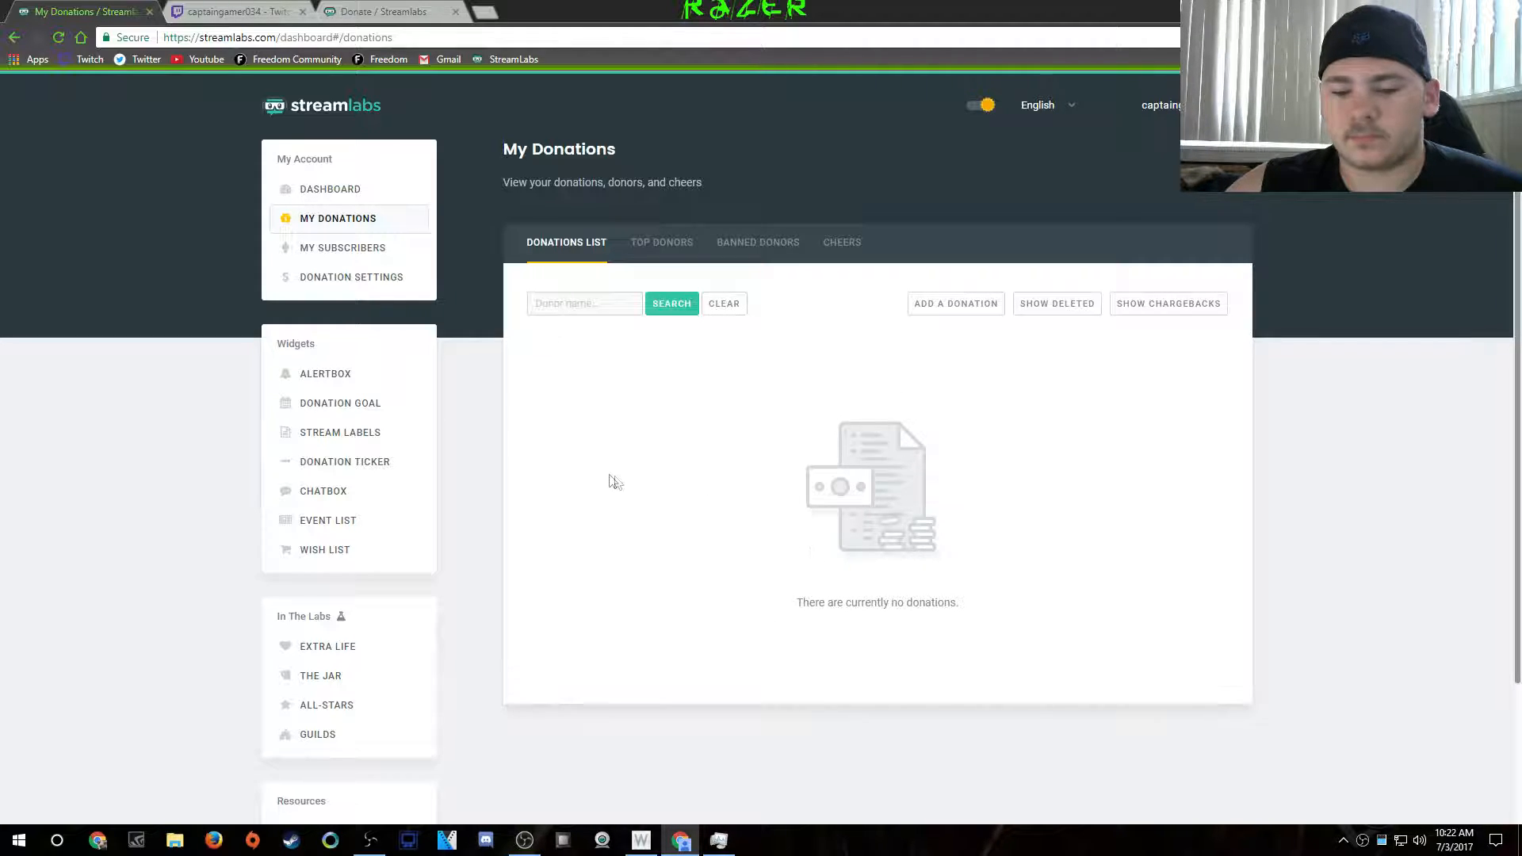
{"action": "left_click", "coordinate": [386, 262]}
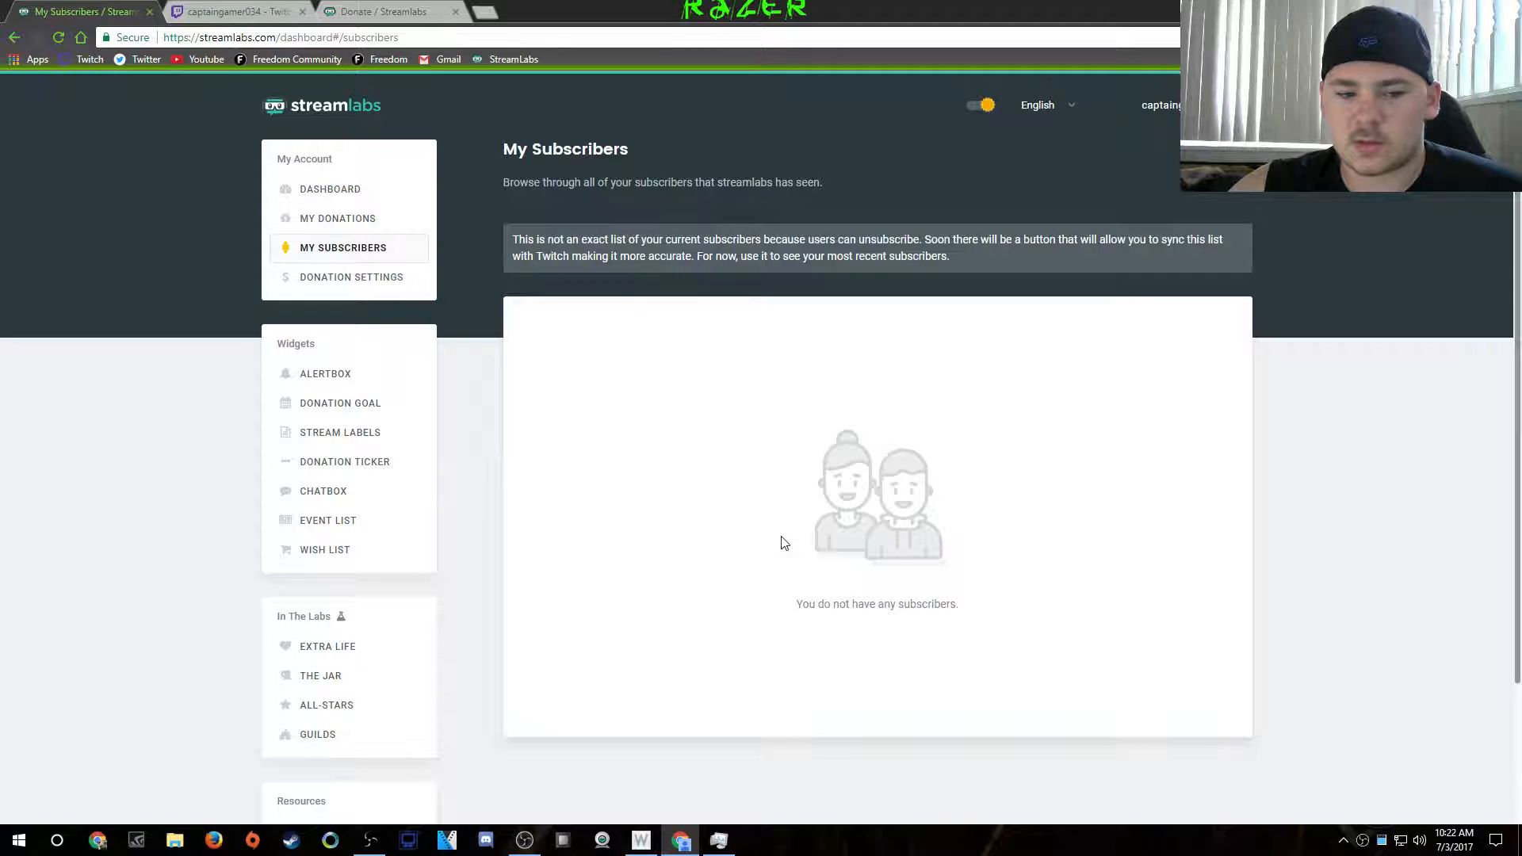
{"action": "left_click", "coordinate": [306, 281]}
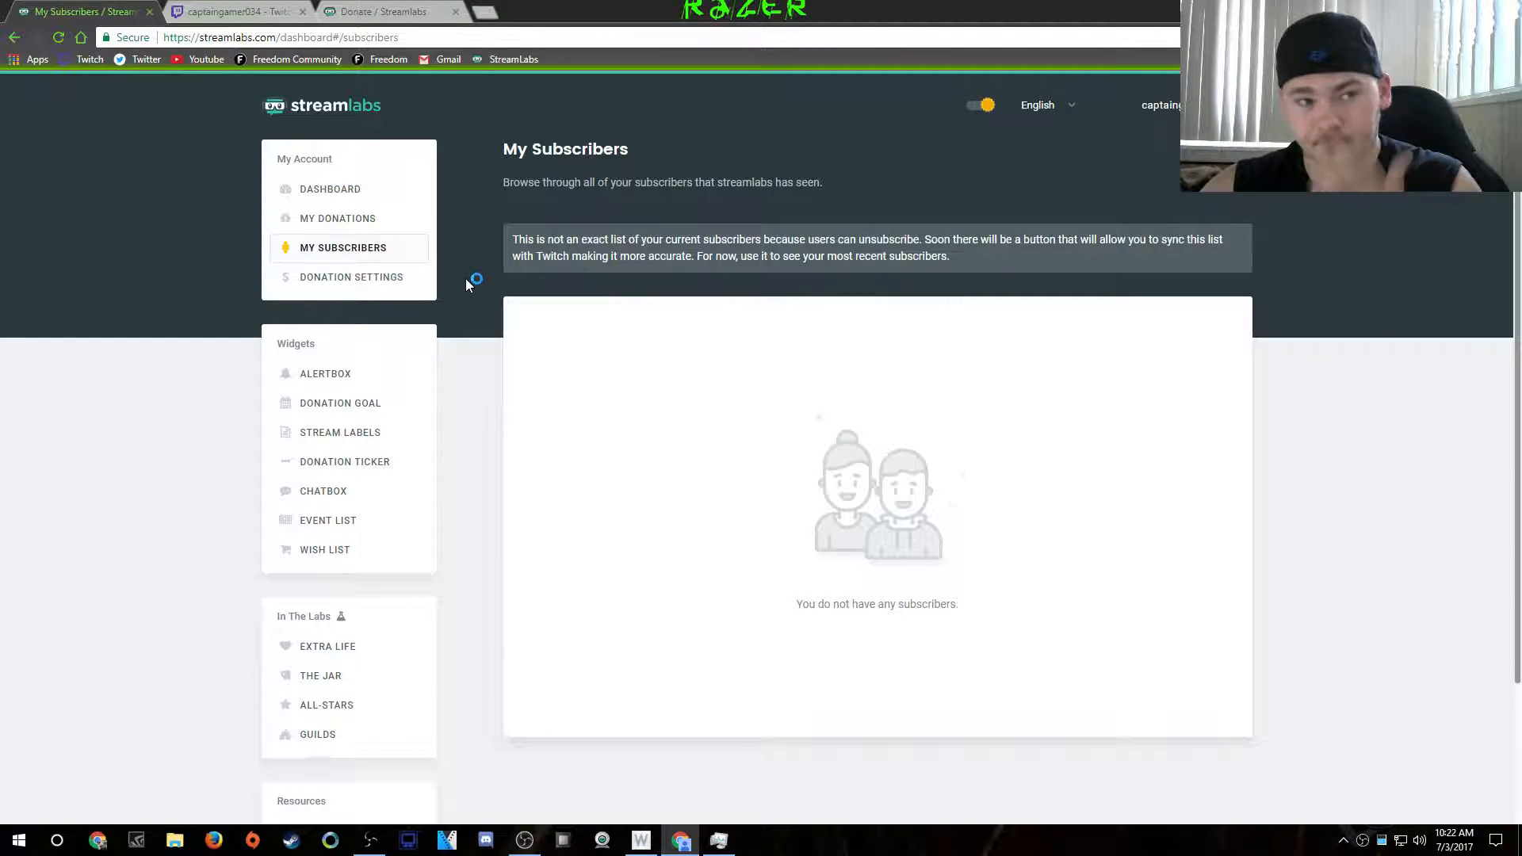
{"action": "scroll", "coordinate": [470, 280], "scroll_direction": "down", "scroll_amount": 1}
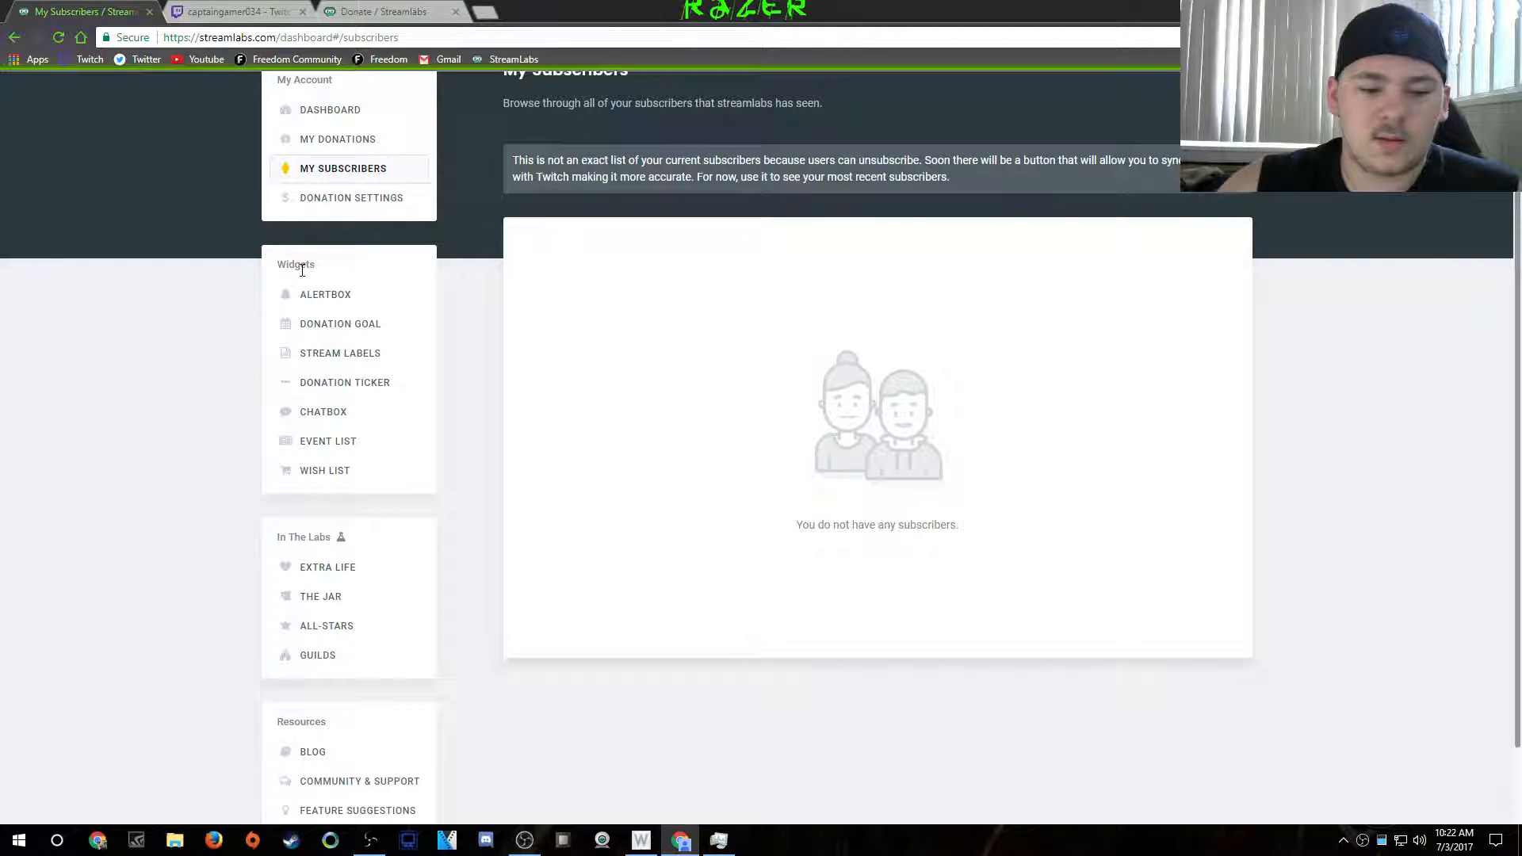
{"action": "scroll", "coordinate": [436, 251], "scroll_direction": "down", "scroll_amount": 1}
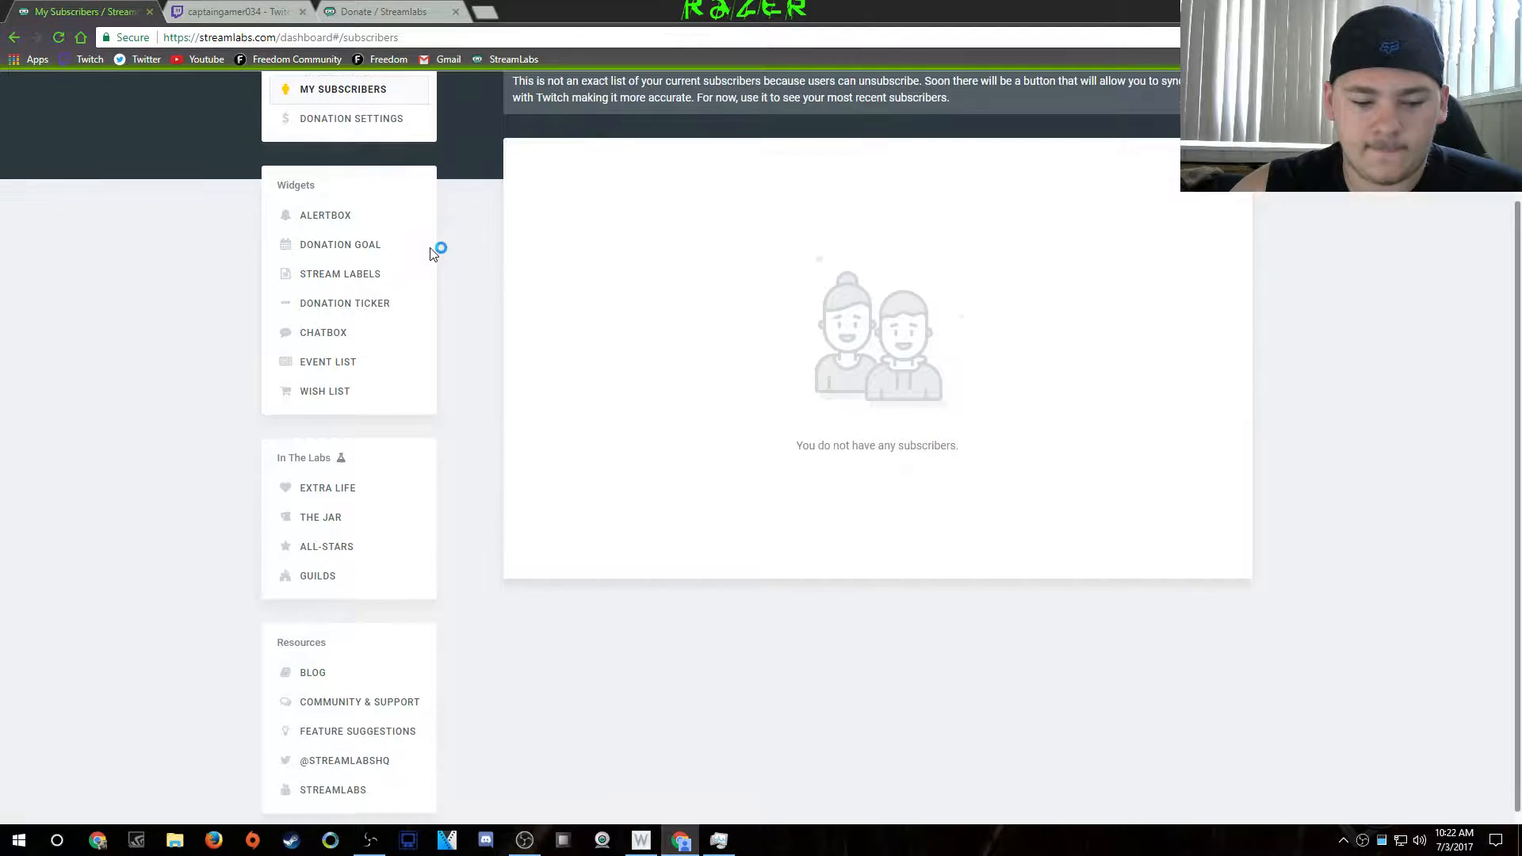
{"action": "scroll", "coordinate": [433, 254], "scroll_direction": "down", "scroll_amount": 1}
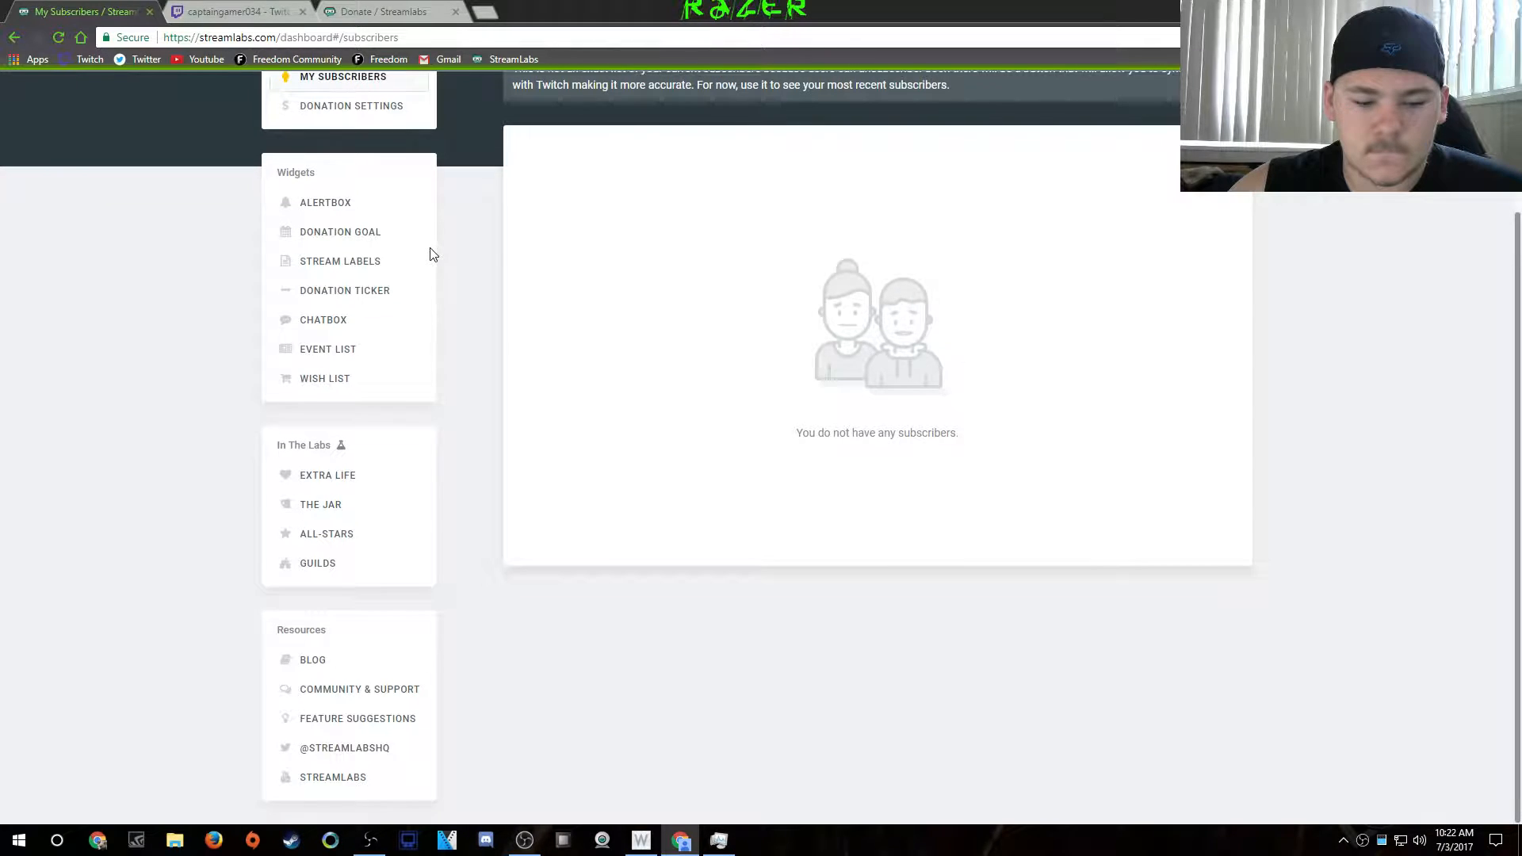
{"action": "scroll", "coordinate": [435, 253], "scroll_direction": "up", "scroll_amount": 1}
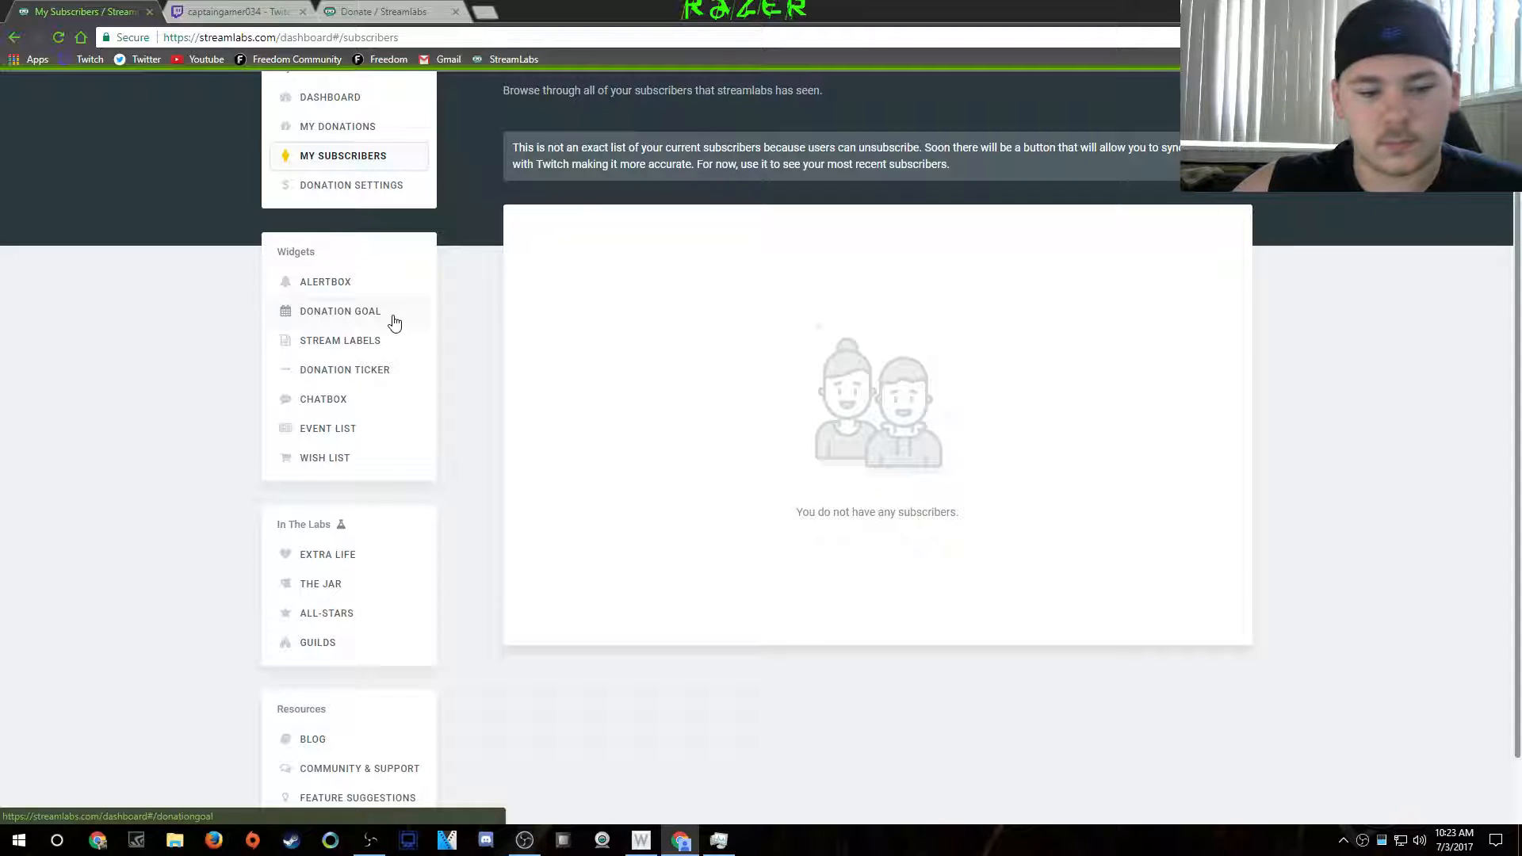
Open the Donation Goal widget and review its goal fields and its layout, color, bar thickness and font settings
{"action": "left_click", "coordinate": [426, 316]}
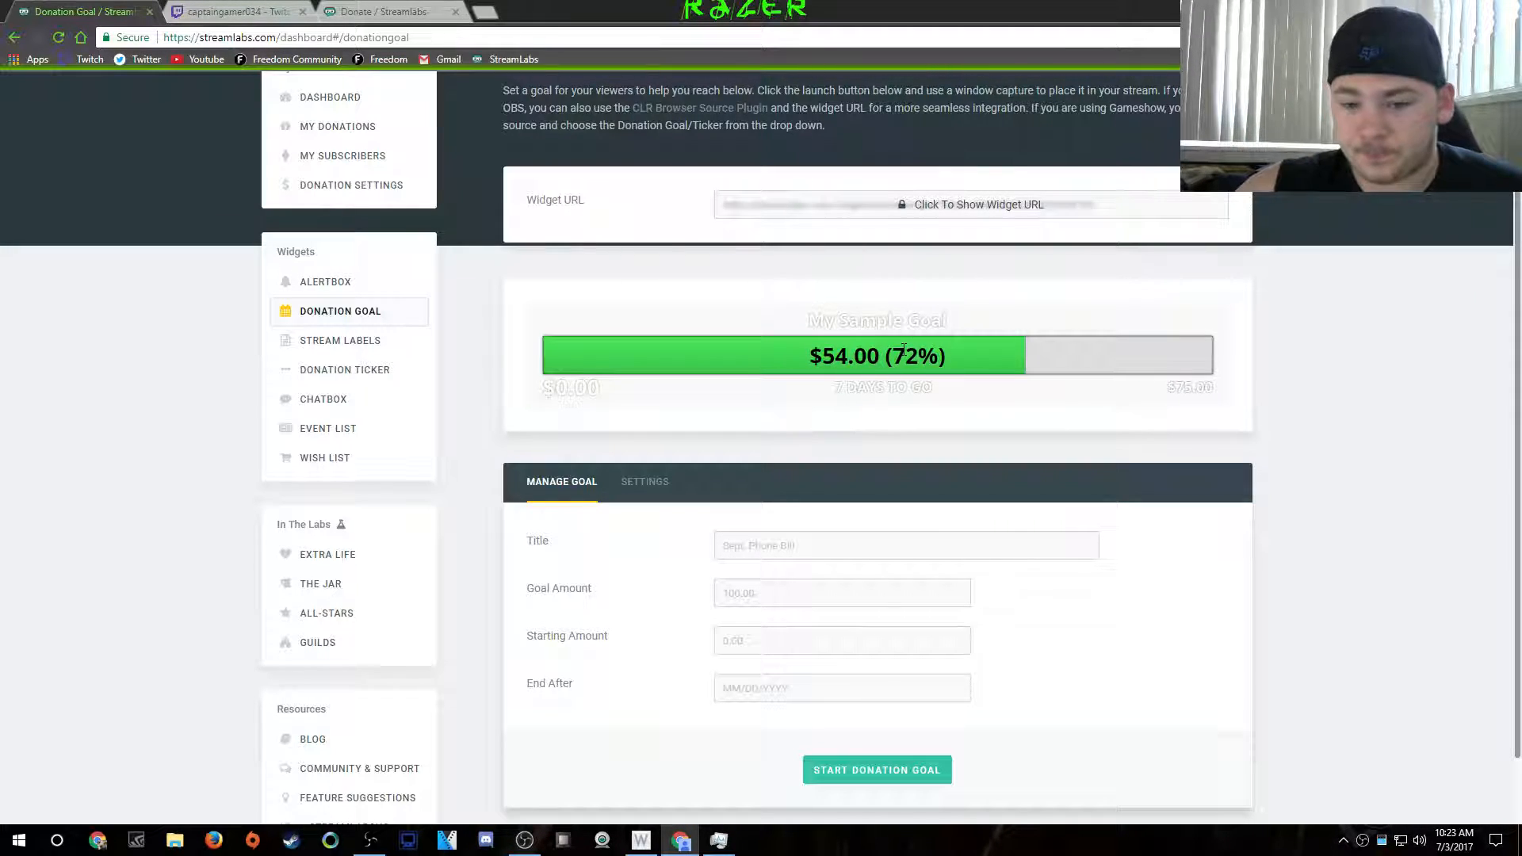
{"action": "scroll", "coordinate": [972, 341], "scroll_direction": "down", "scroll_amount": 1}
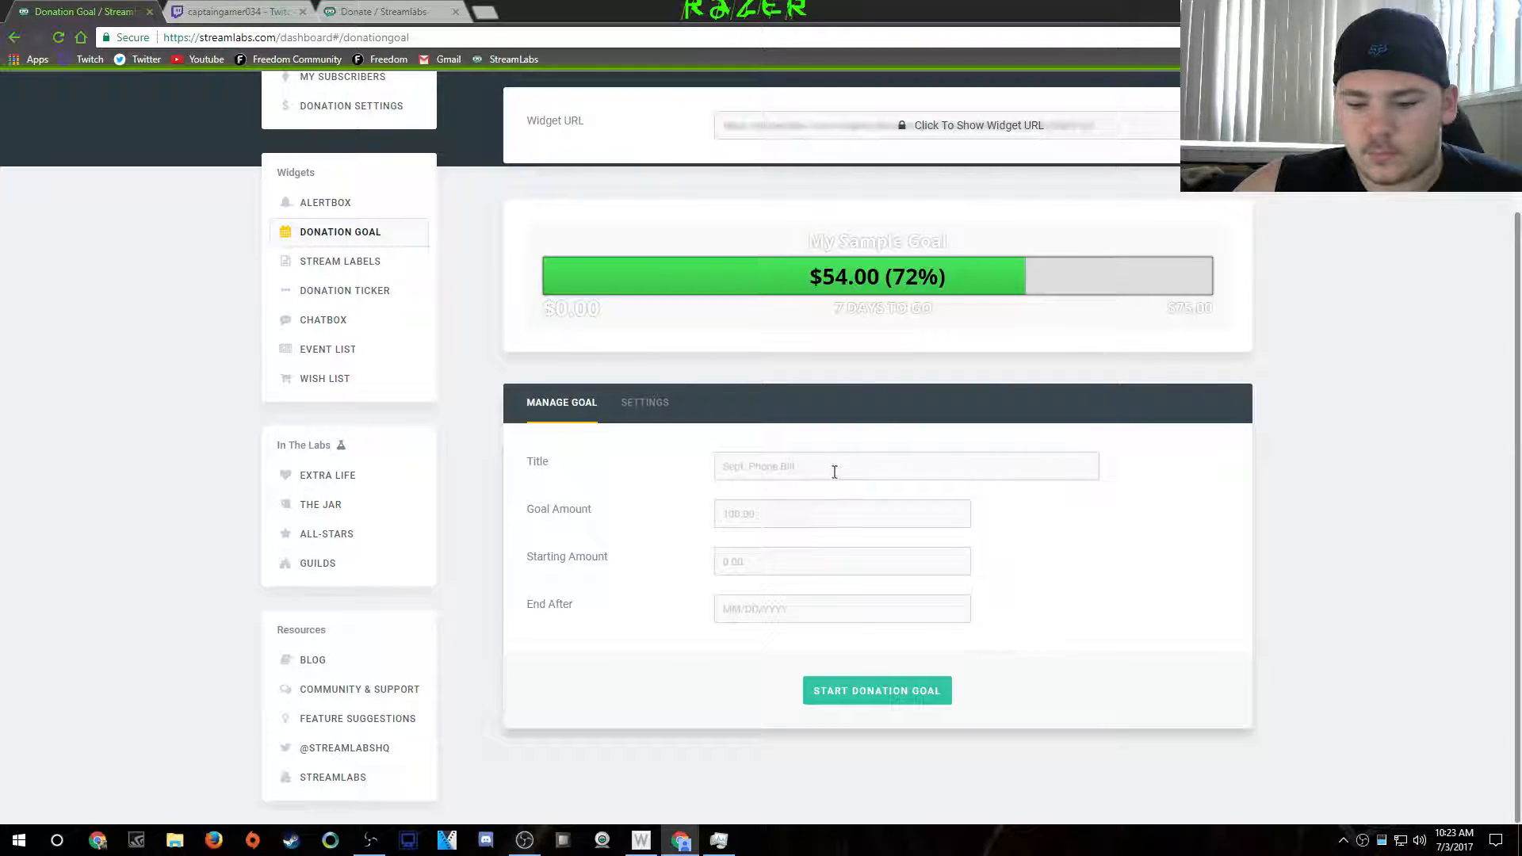
{"action": "left_click", "coordinate": [628, 409]}
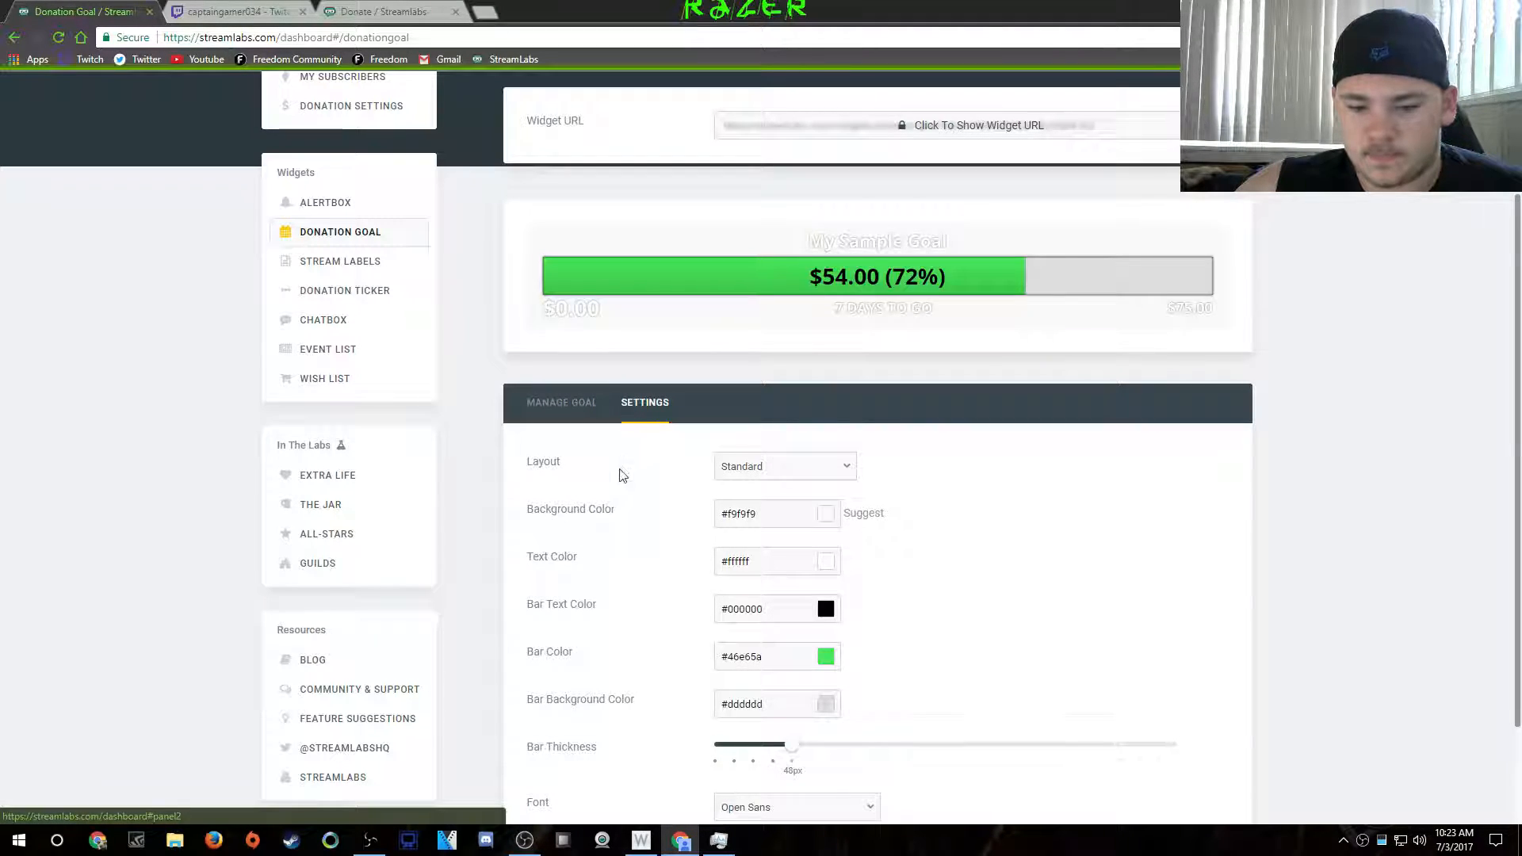
{"action": "scroll", "coordinate": [626, 475], "scroll_direction": "down", "scroll_amount": 2}
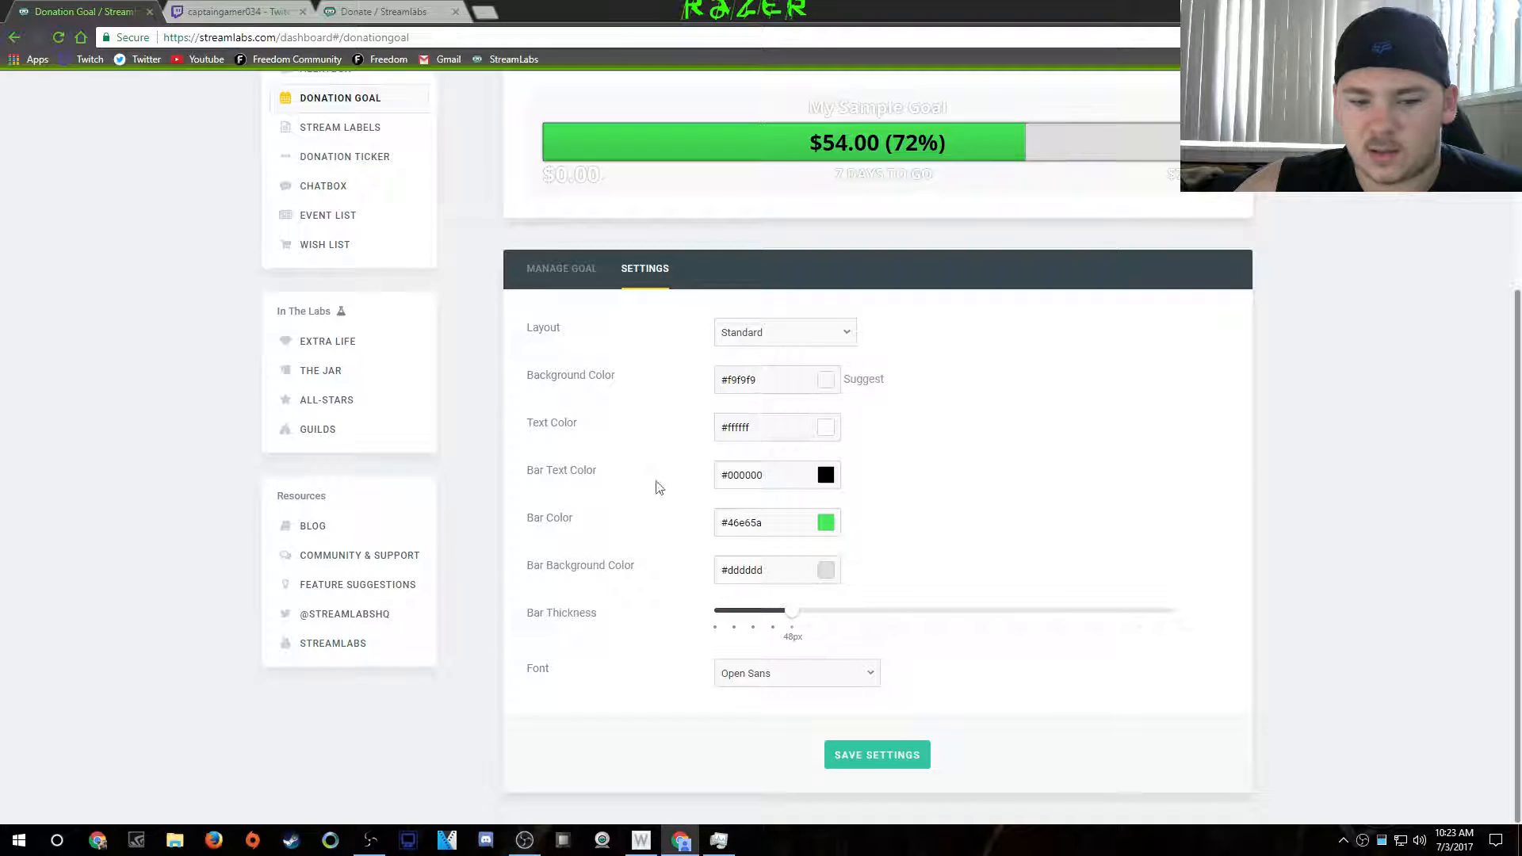
Review the Stream Labels, Donation Ticker and Chatbox widget pages
{"action": "scroll", "coordinate": [656, 327], "scroll_direction": "up", "scroll_amount": 2}
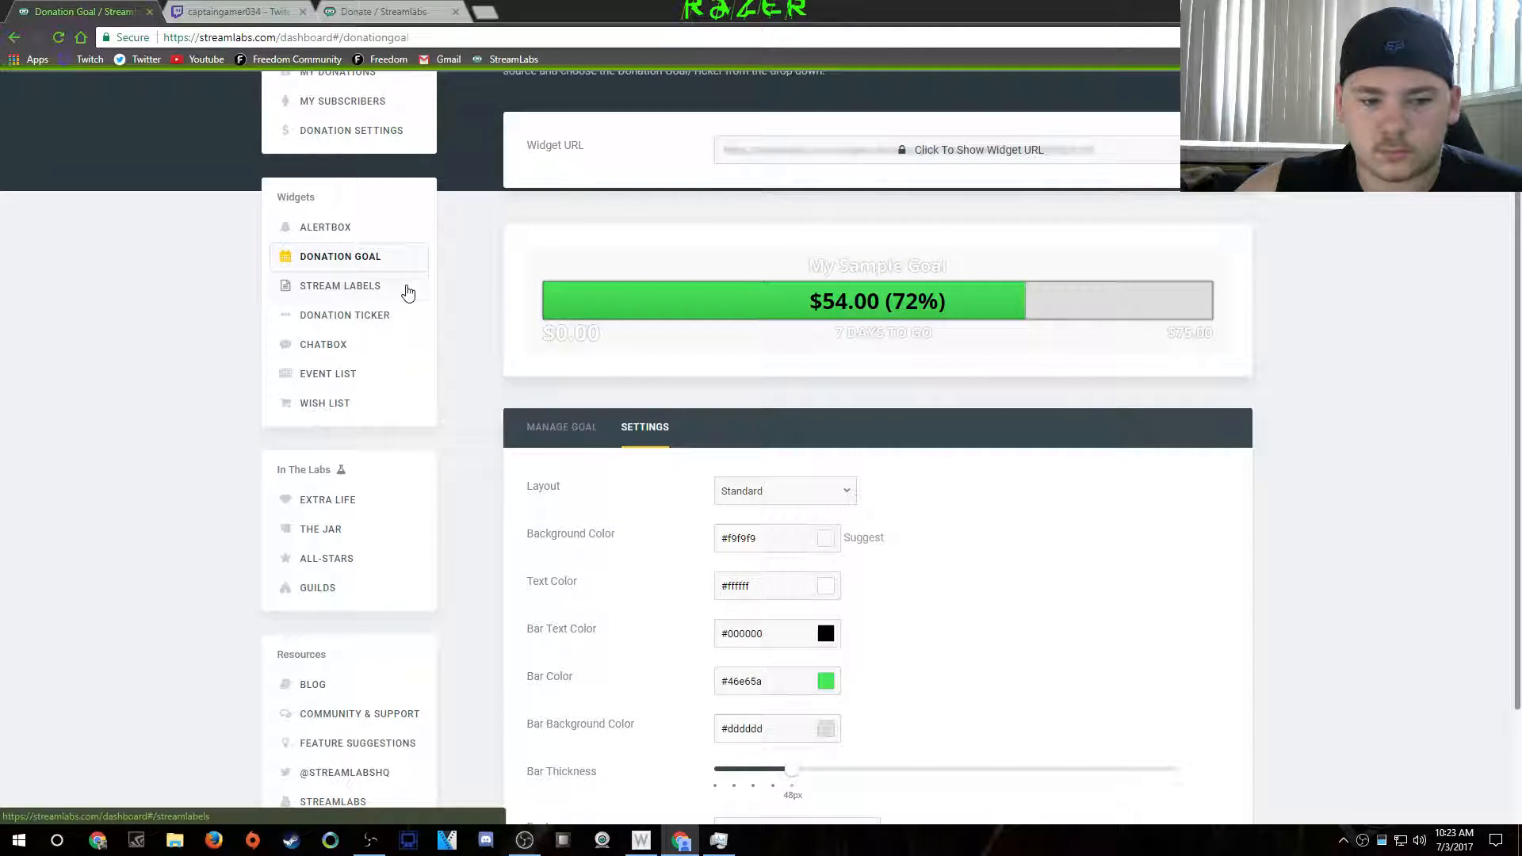
{"action": "left_click", "coordinate": [408, 293]}
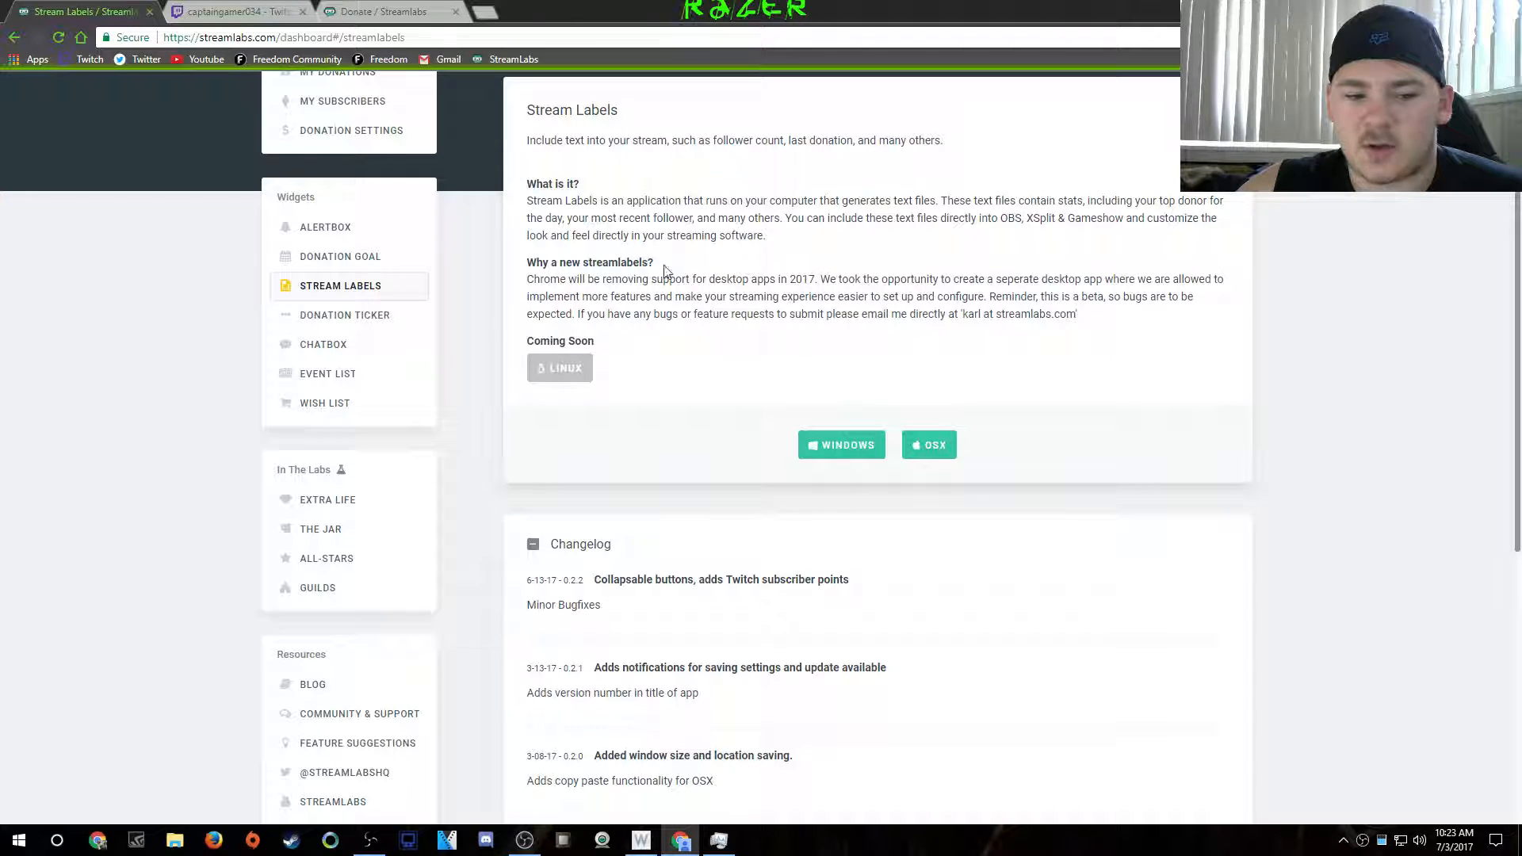
{"action": "left_click", "coordinate": [366, 315]}
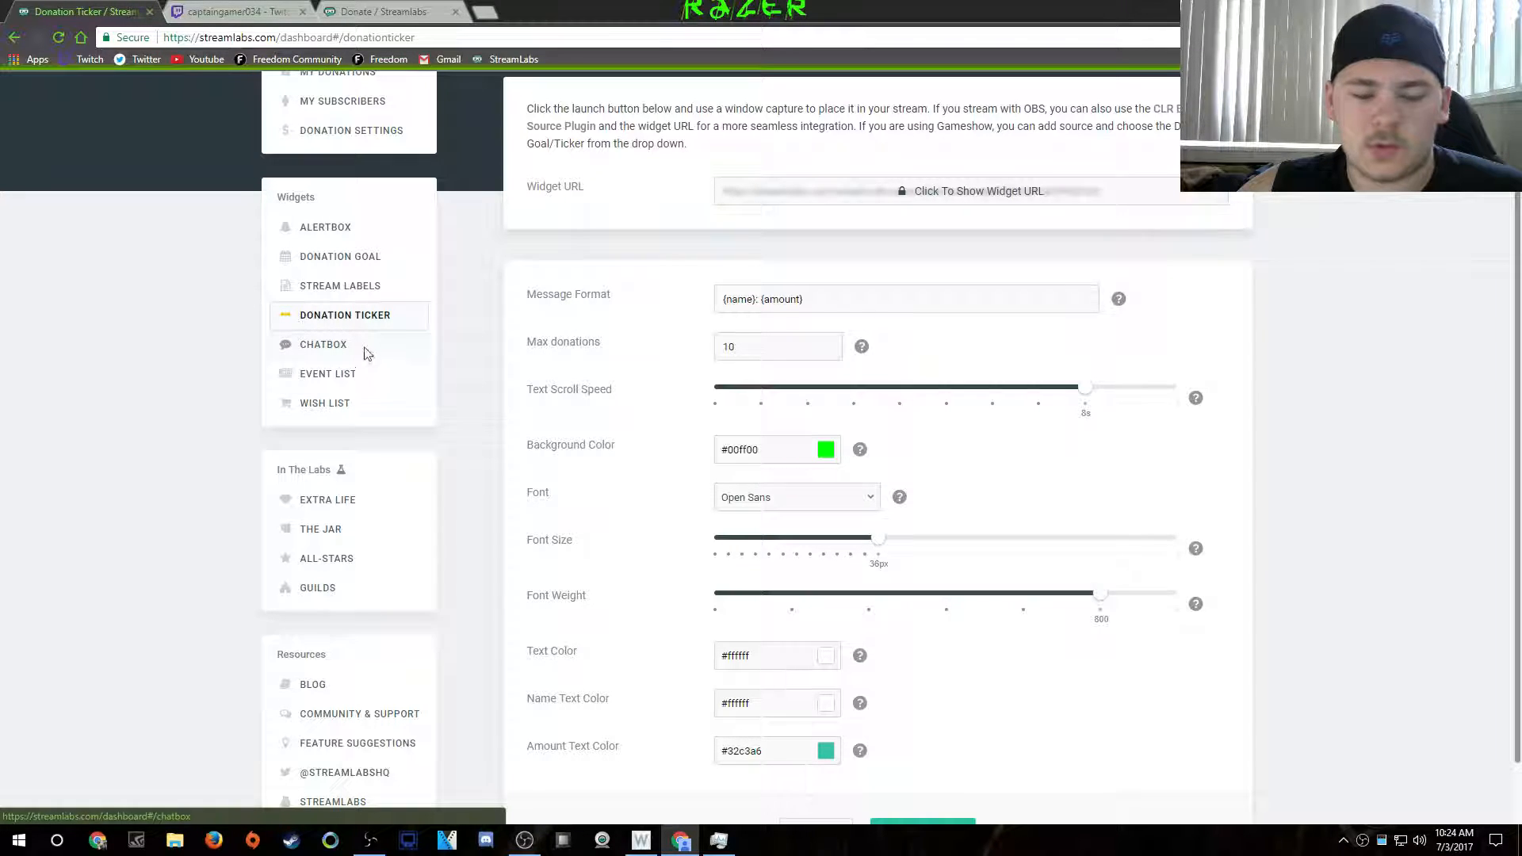
{"action": "left_click", "coordinate": [390, 351]}
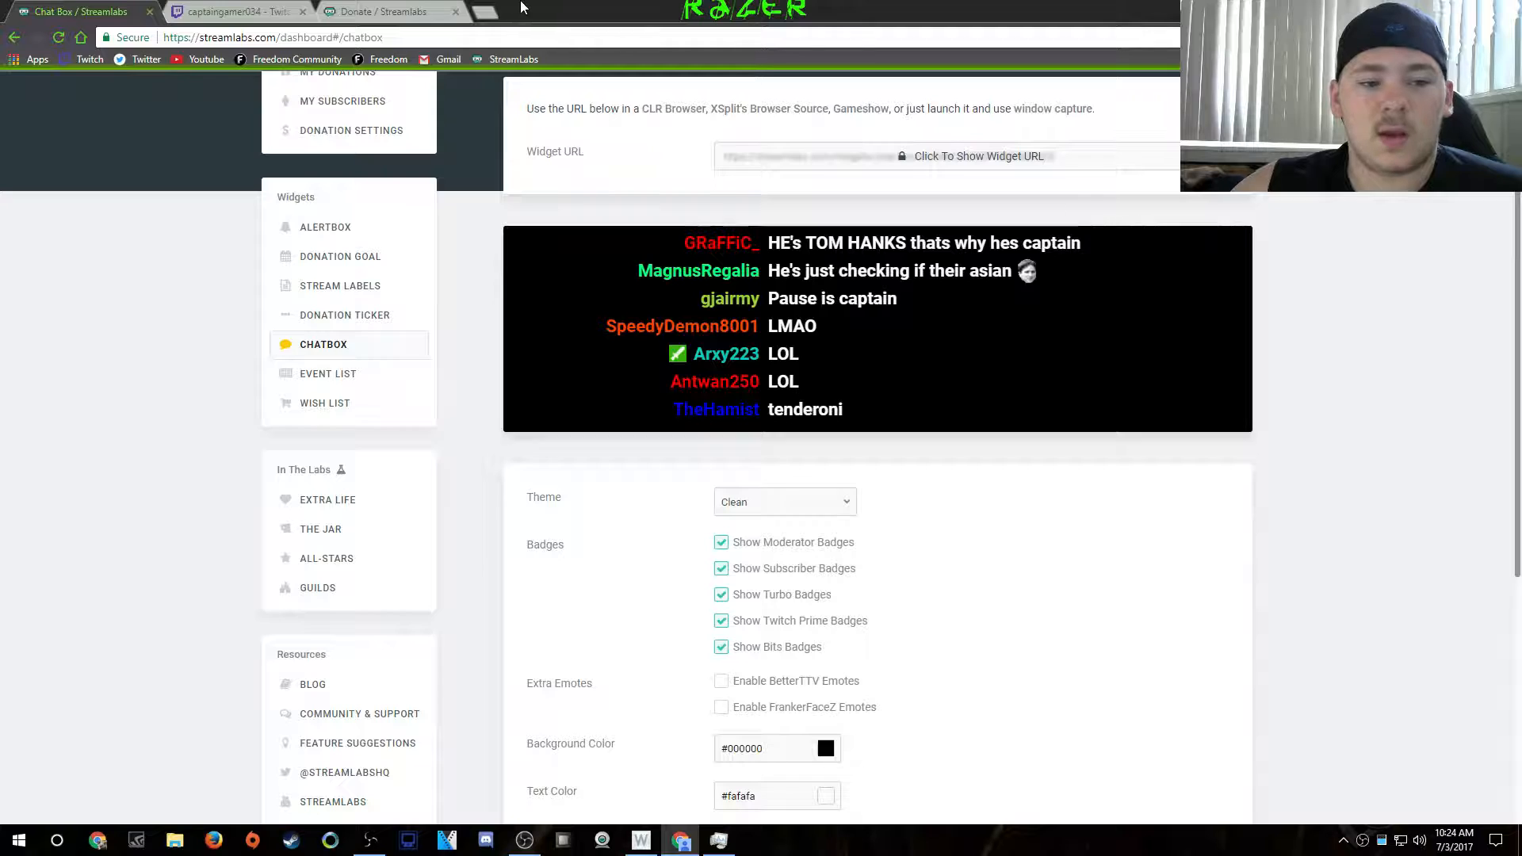
Open restream.io in a new browser tab, dismiss the ingest restart notice and review the connected channels
{"action": "left_click", "coordinate": [483, 12]}
{"action": "type", "text": "restream.io"}
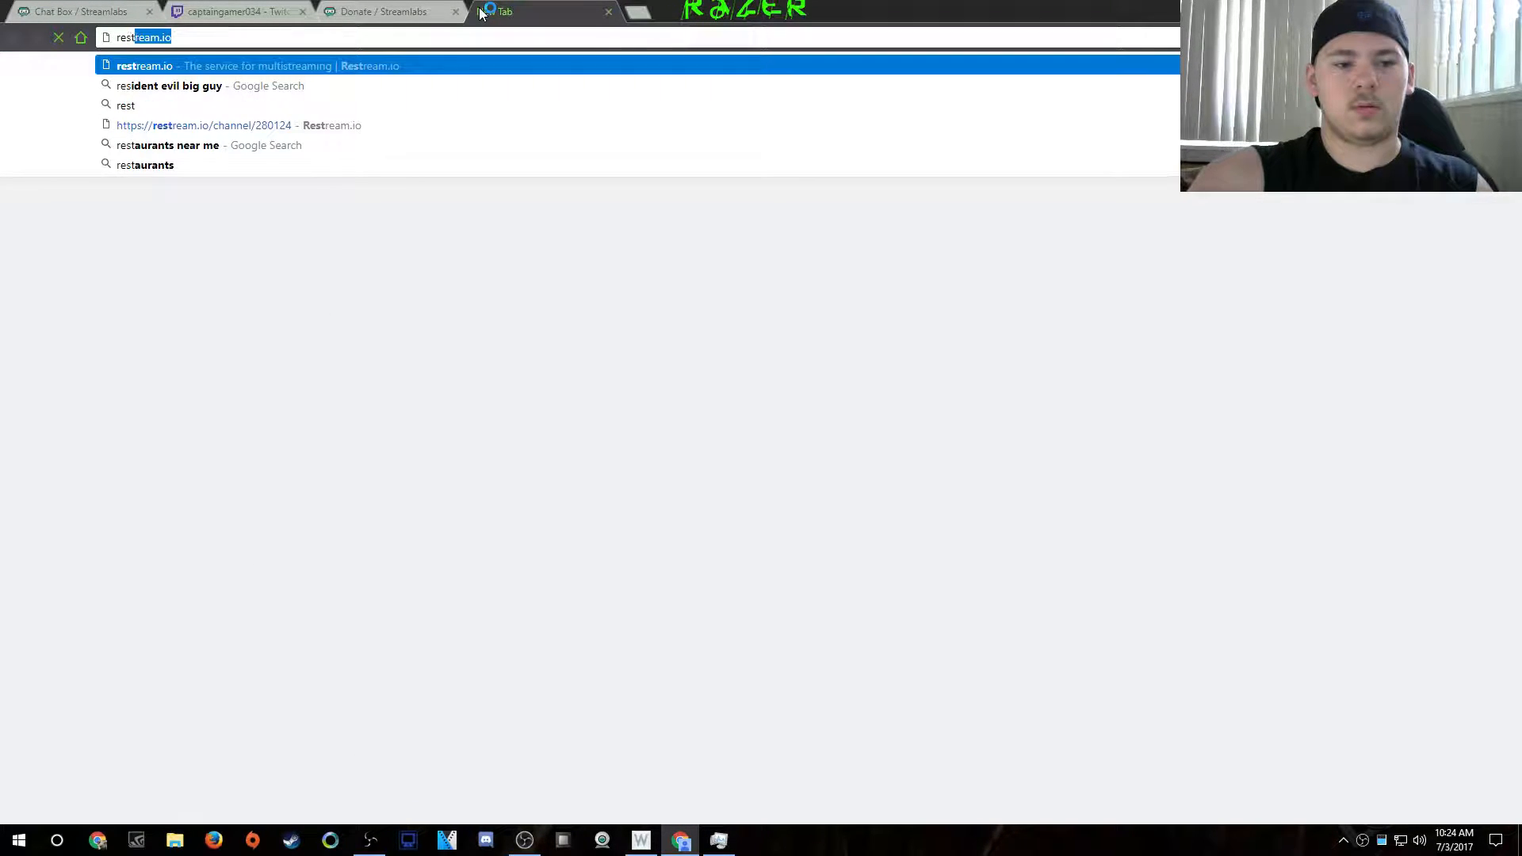
{"action": "key", "text": "Return"}
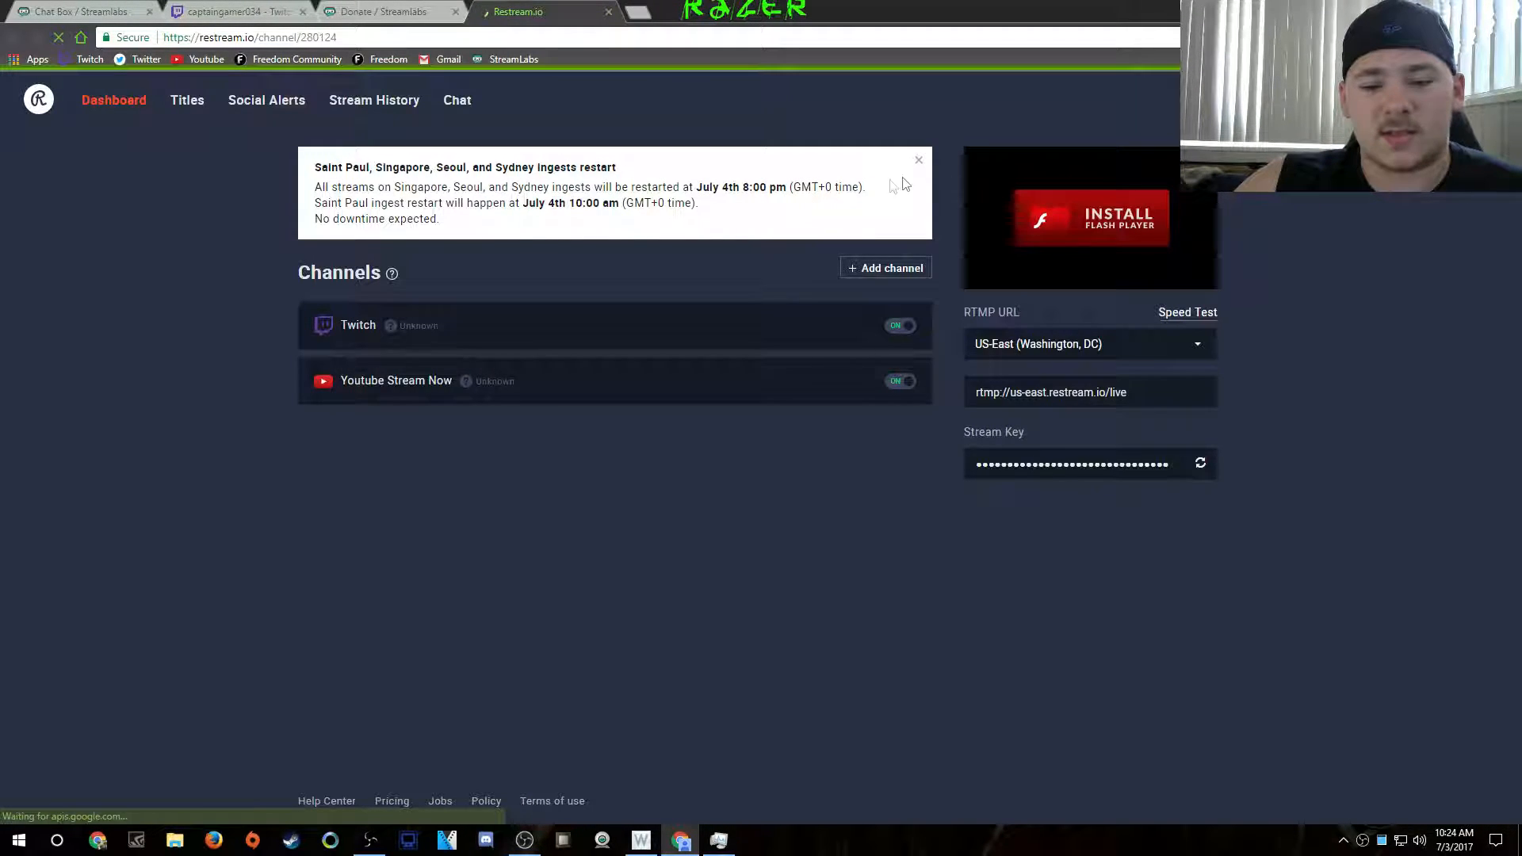
{"action": "left_click", "coordinate": [919, 161]}
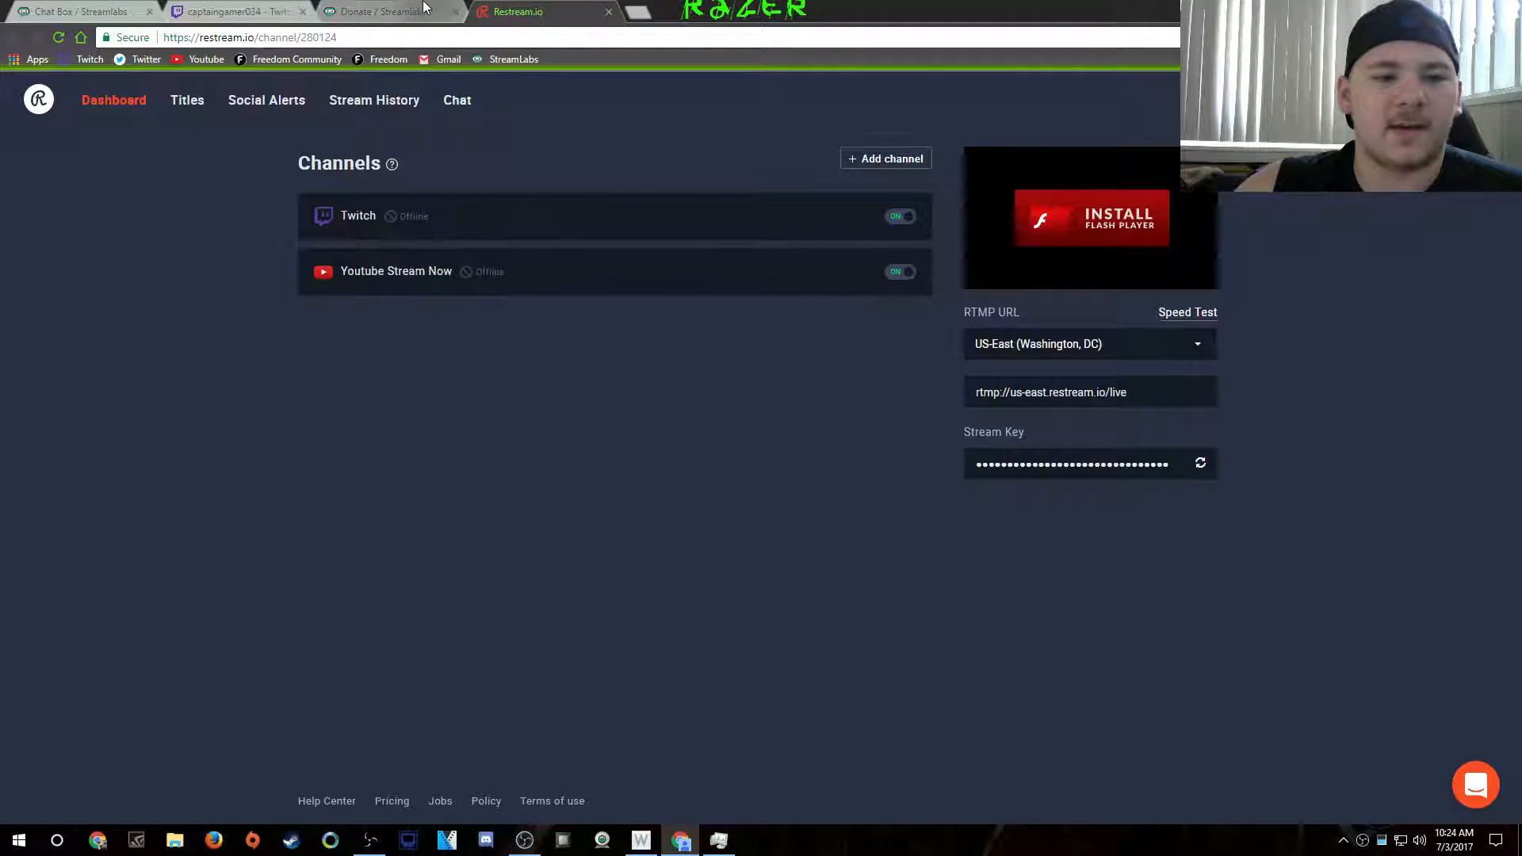
Return to the Streamlabs dashboard and review the Event List and Wish List widget pages
{"action": "left_click", "coordinate": [107, 11]}
{"action": "left_click", "coordinate": [397, 12]}
{"action": "key", "text": "ctrl+shift+Tab"}
{"action": "key", "text": "ctrl+shift+Tab"}
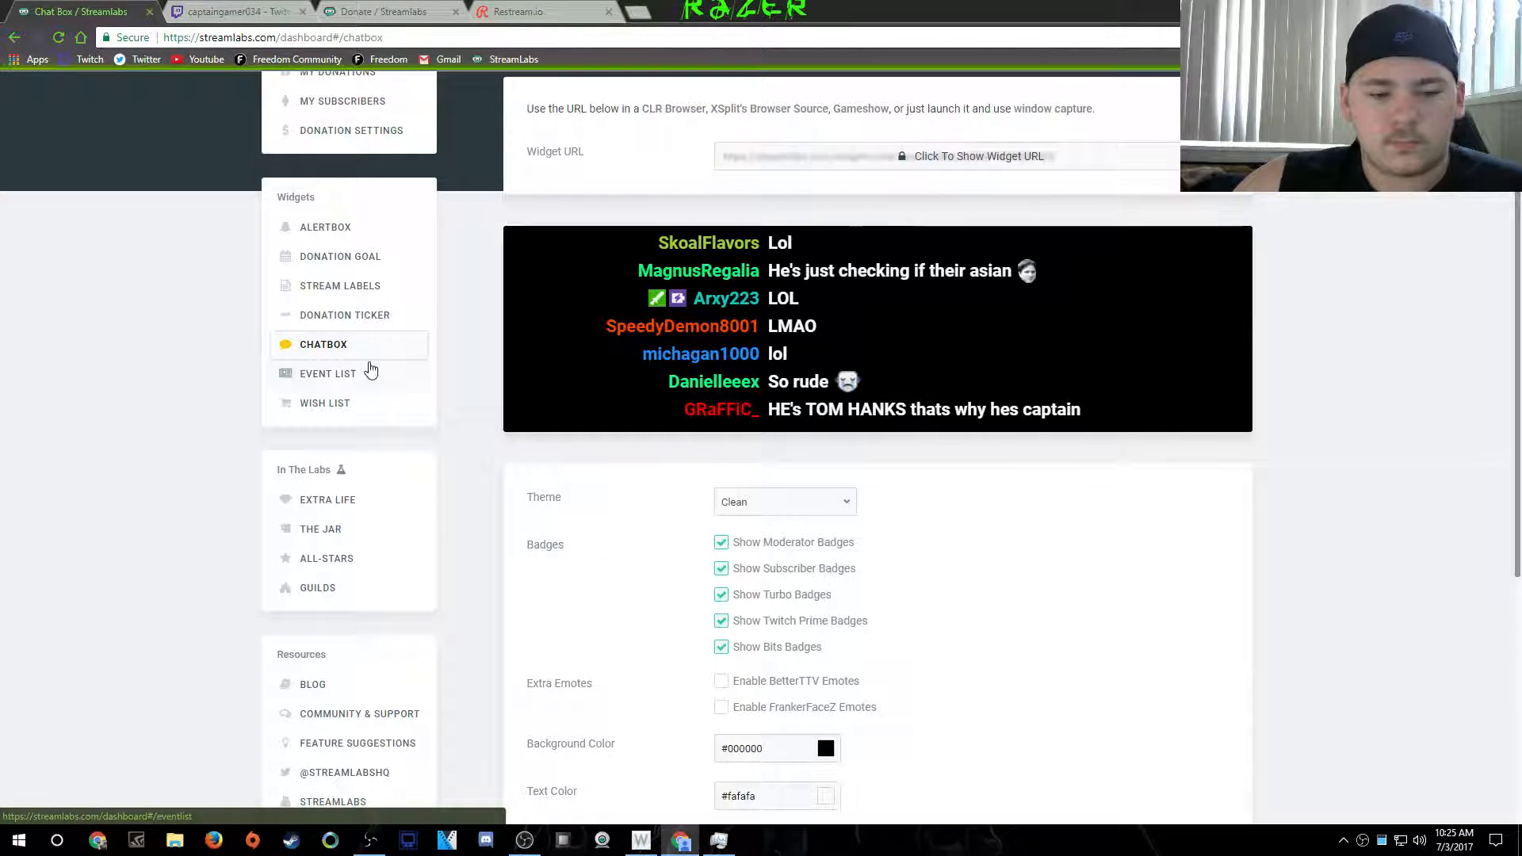
{"action": "left_click", "coordinate": [354, 378]}
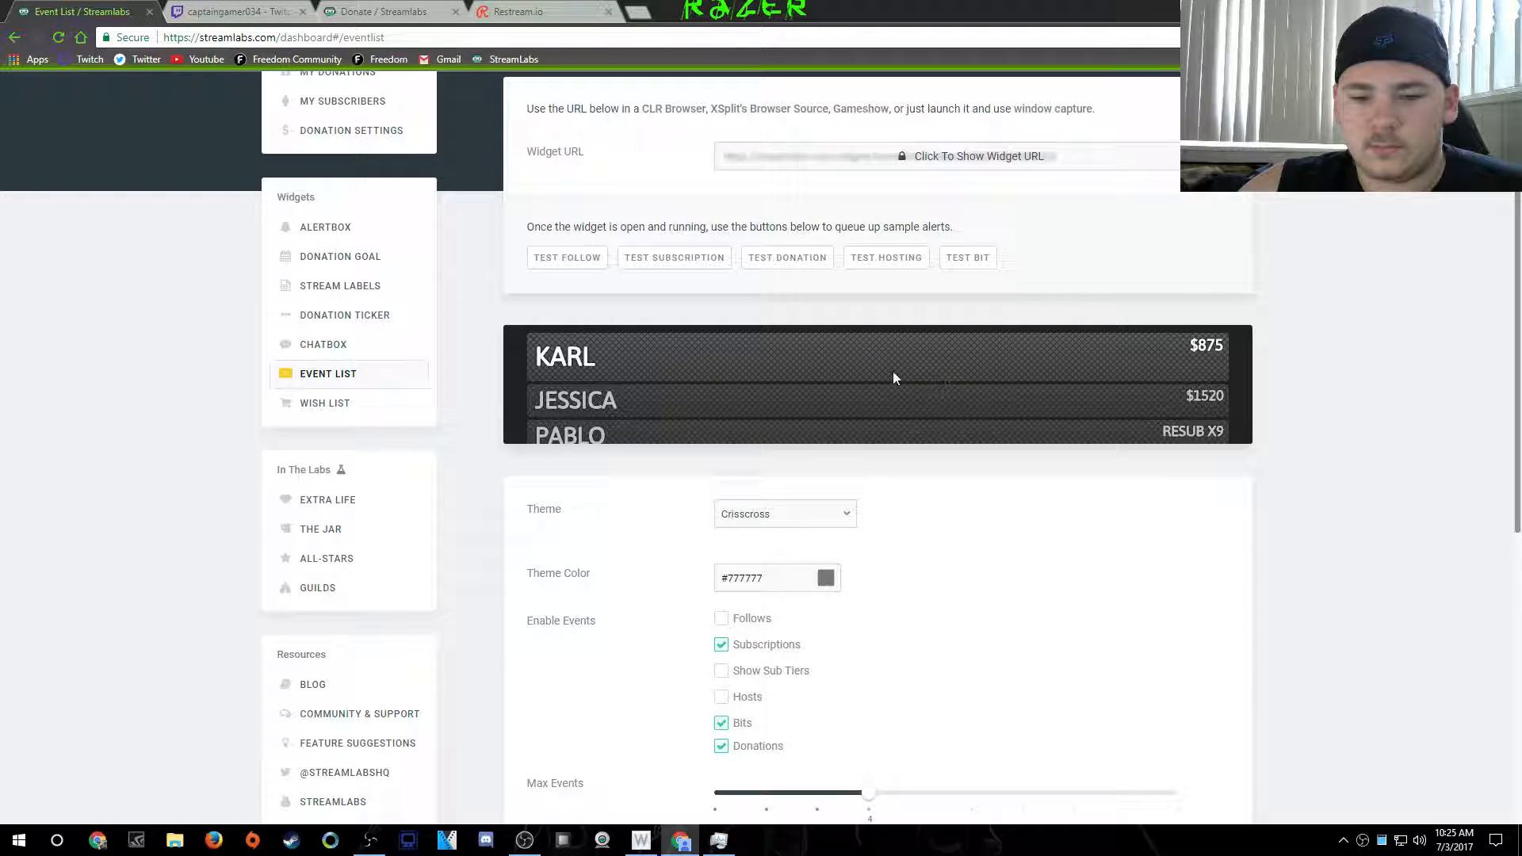
{"action": "left_click", "coordinate": [316, 403]}
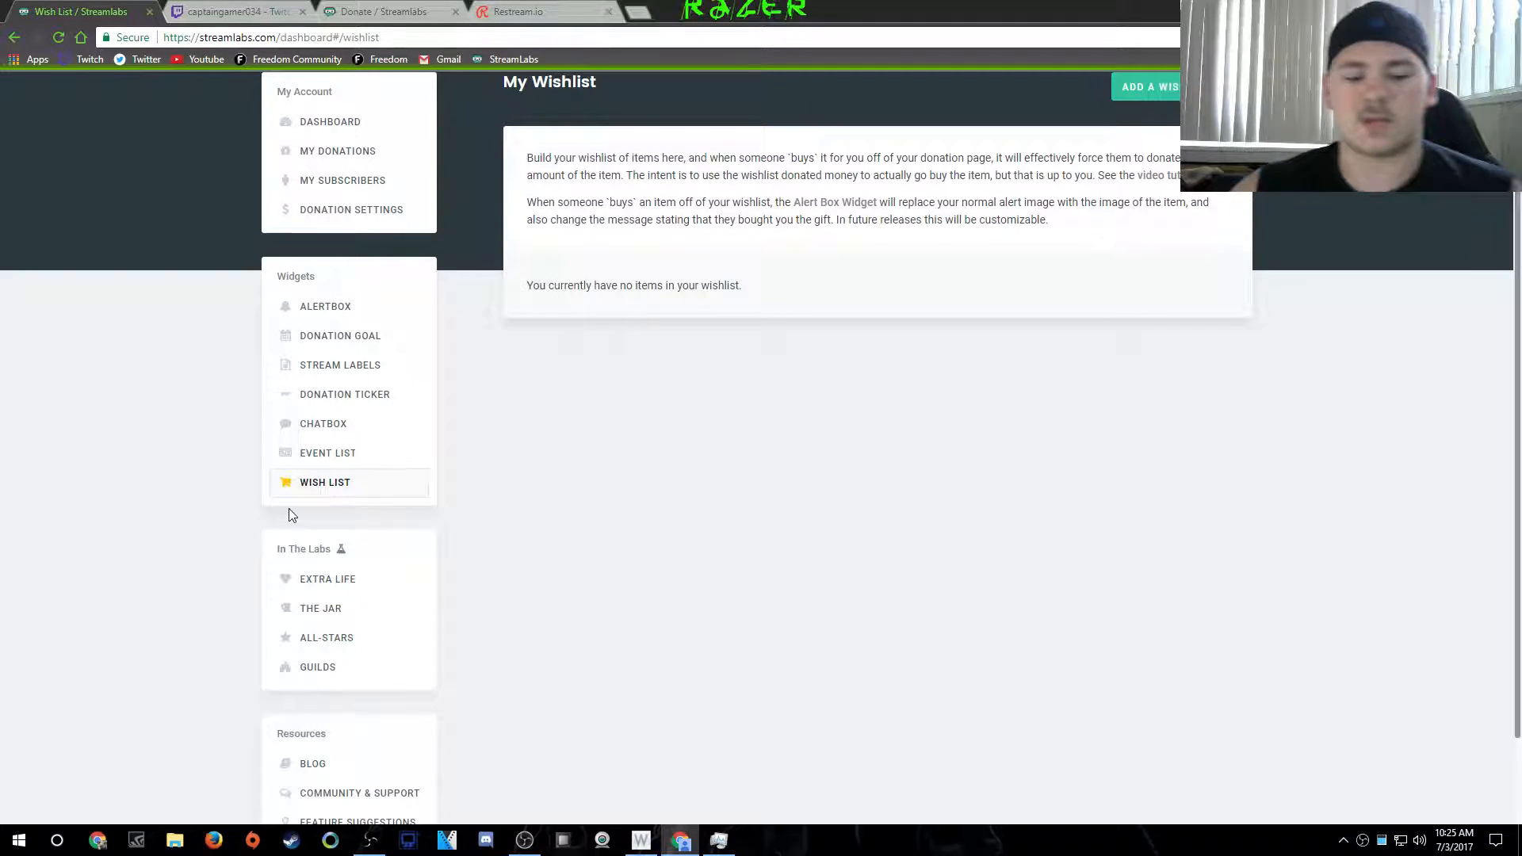
Open the Extra Life page under In The Labs and review its alert and participant ID settings
{"action": "scroll", "coordinate": [457, 495], "scroll_direction": "down", "scroll_amount": 1}
{"action": "left_click", "coordinate": [350, 509]}
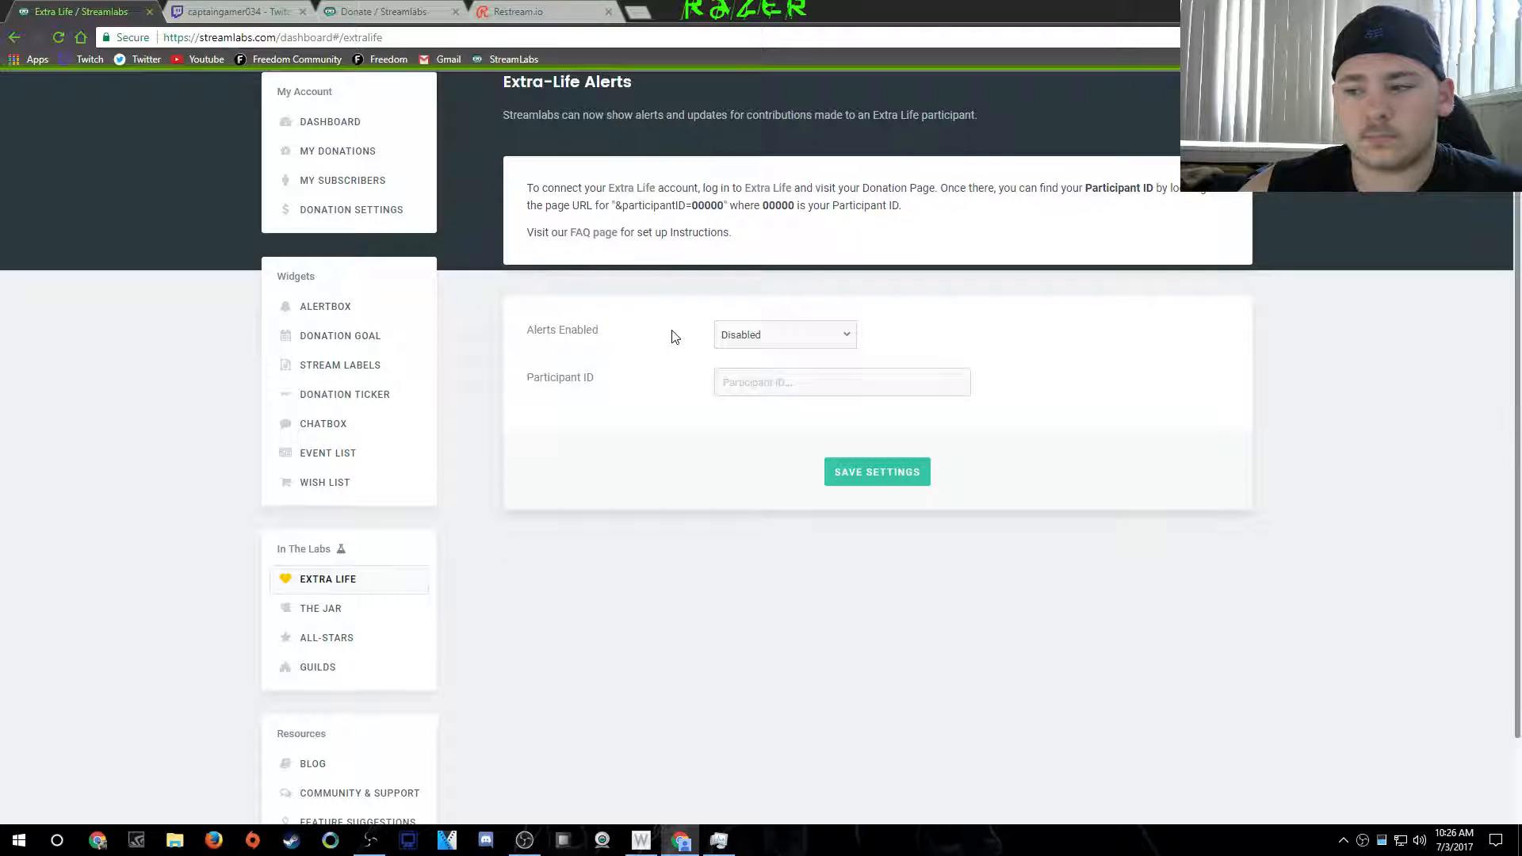
{"action": "scroll", "coordinate": [516, 597], "scroll_direction": "down", "scroll_amount": 1}
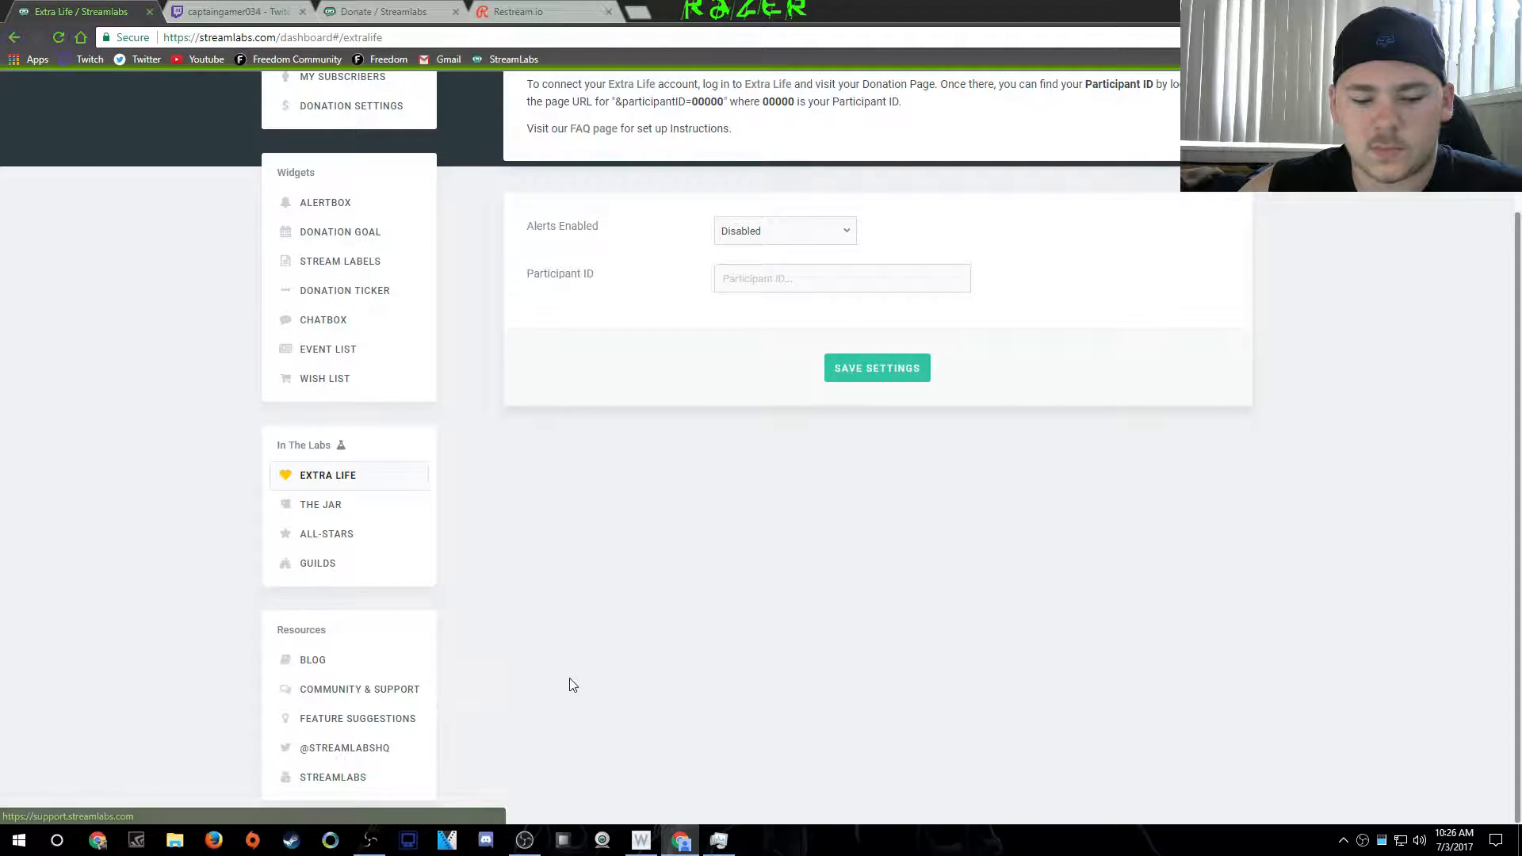
{"action": "scroll", "coordinate": [572, 688], "scroll_direction": "up", "scroll_amount": 3}
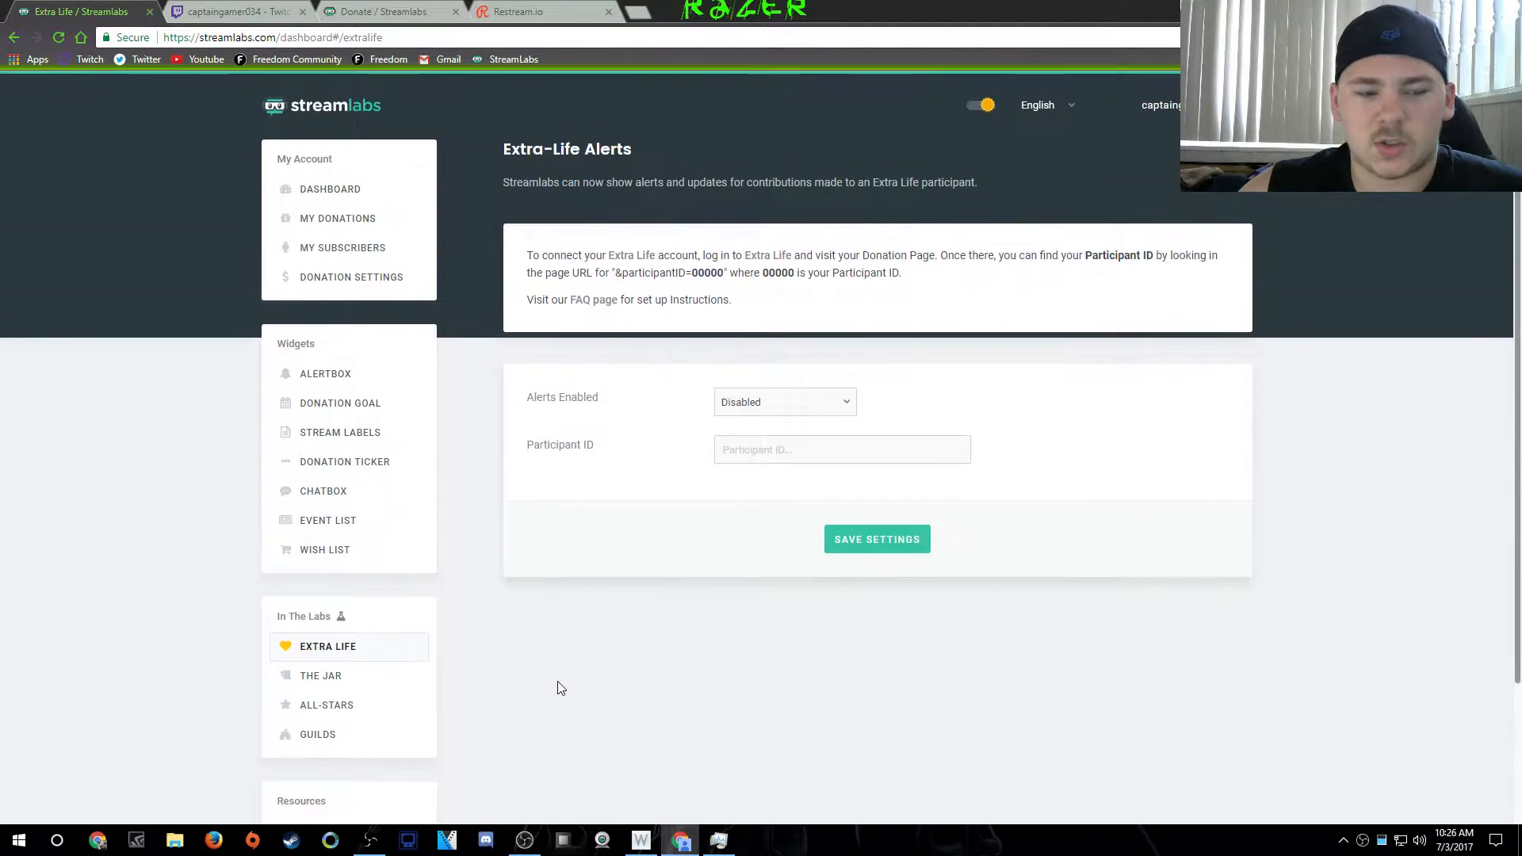
Open the AlertBox widget and trigger sample follow, donation, hosting and bit alerts
{"action": "left_click", "coordinate": [335, 374]}
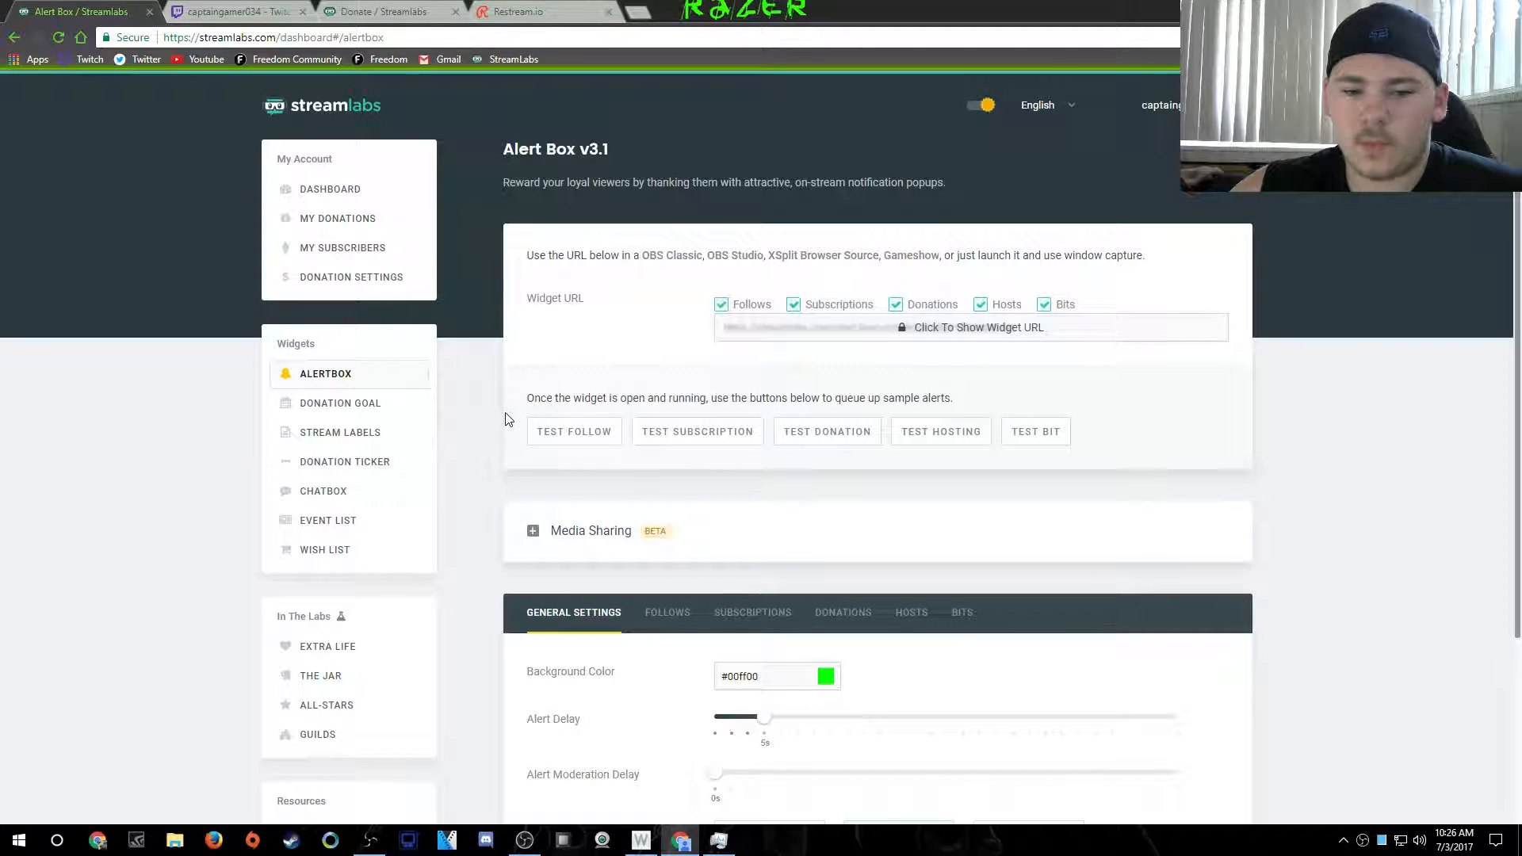
{"action": "scroll", "coordinate": [507, 420], "scroll_direction": "down", "scroll_amount": 1}
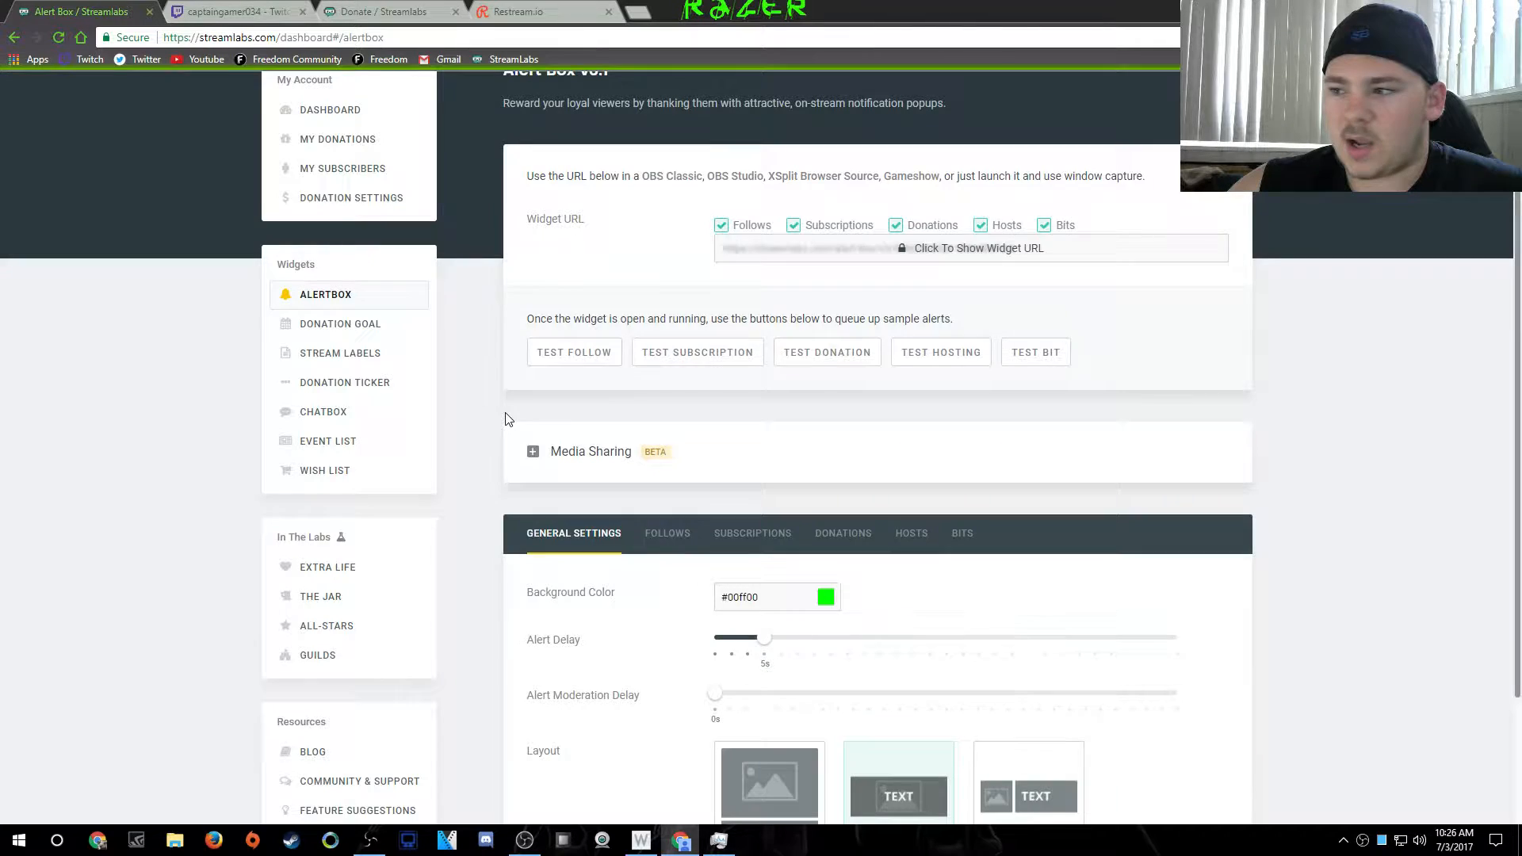
{"action": "scroll", "coordinate": [508, 421], "scroll_direction": "up", "scroll_amount": 1}
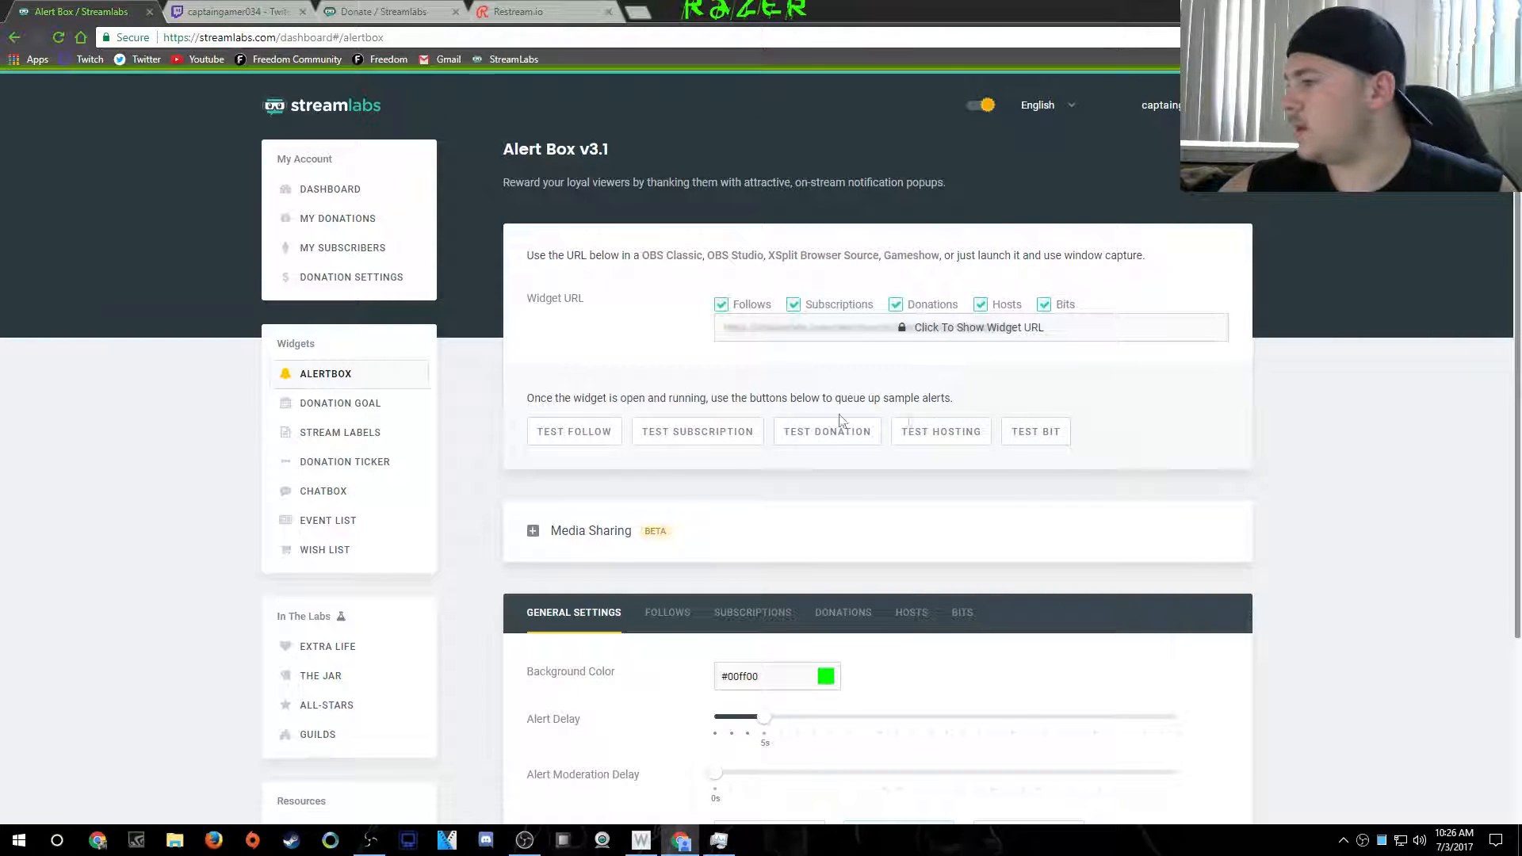
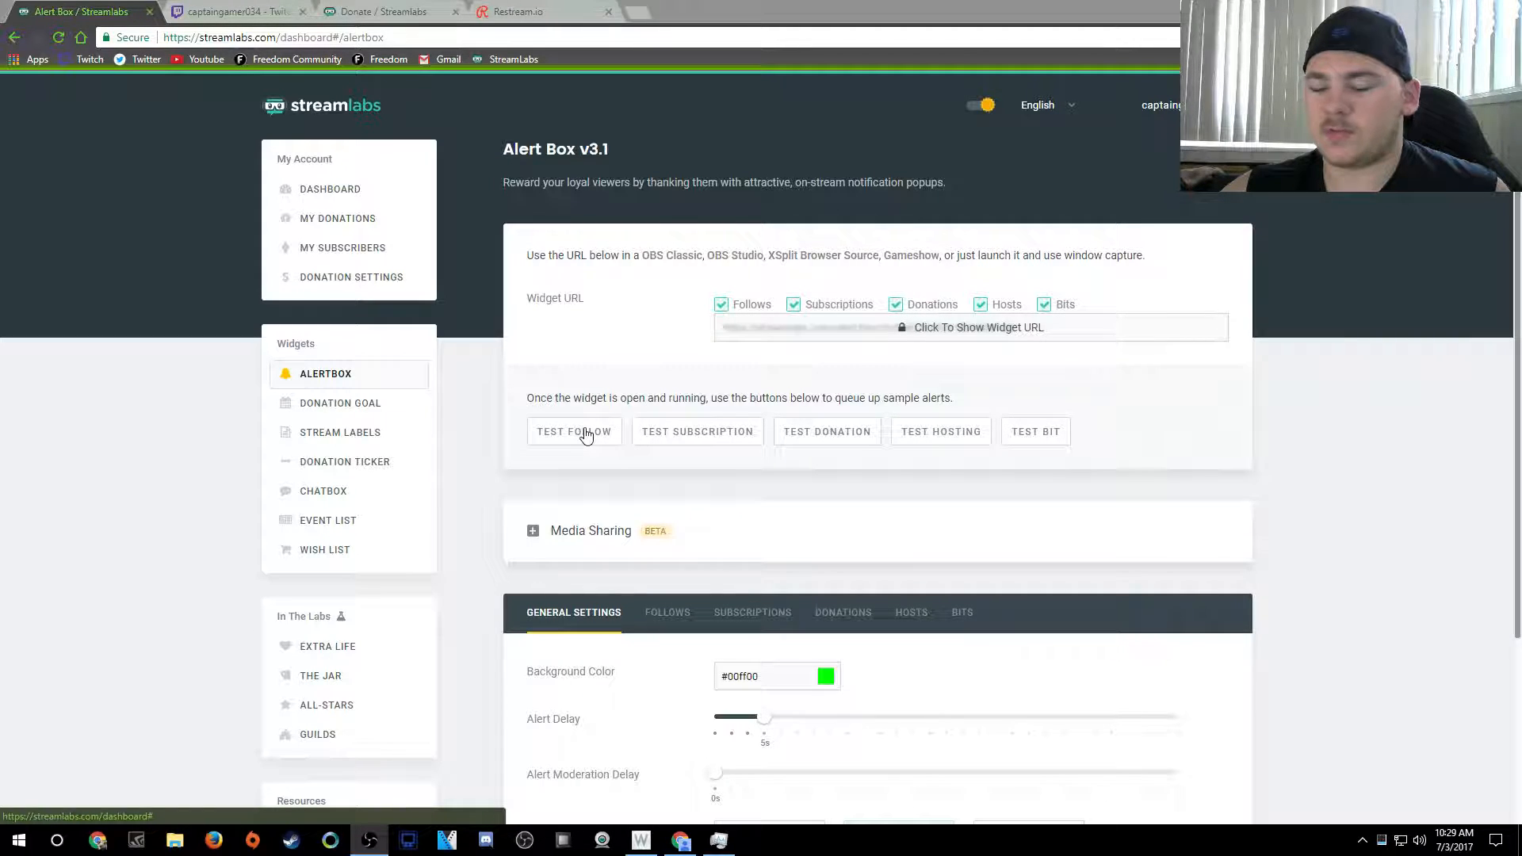
{"action": "left_click", "coordinate": [586, 435]}
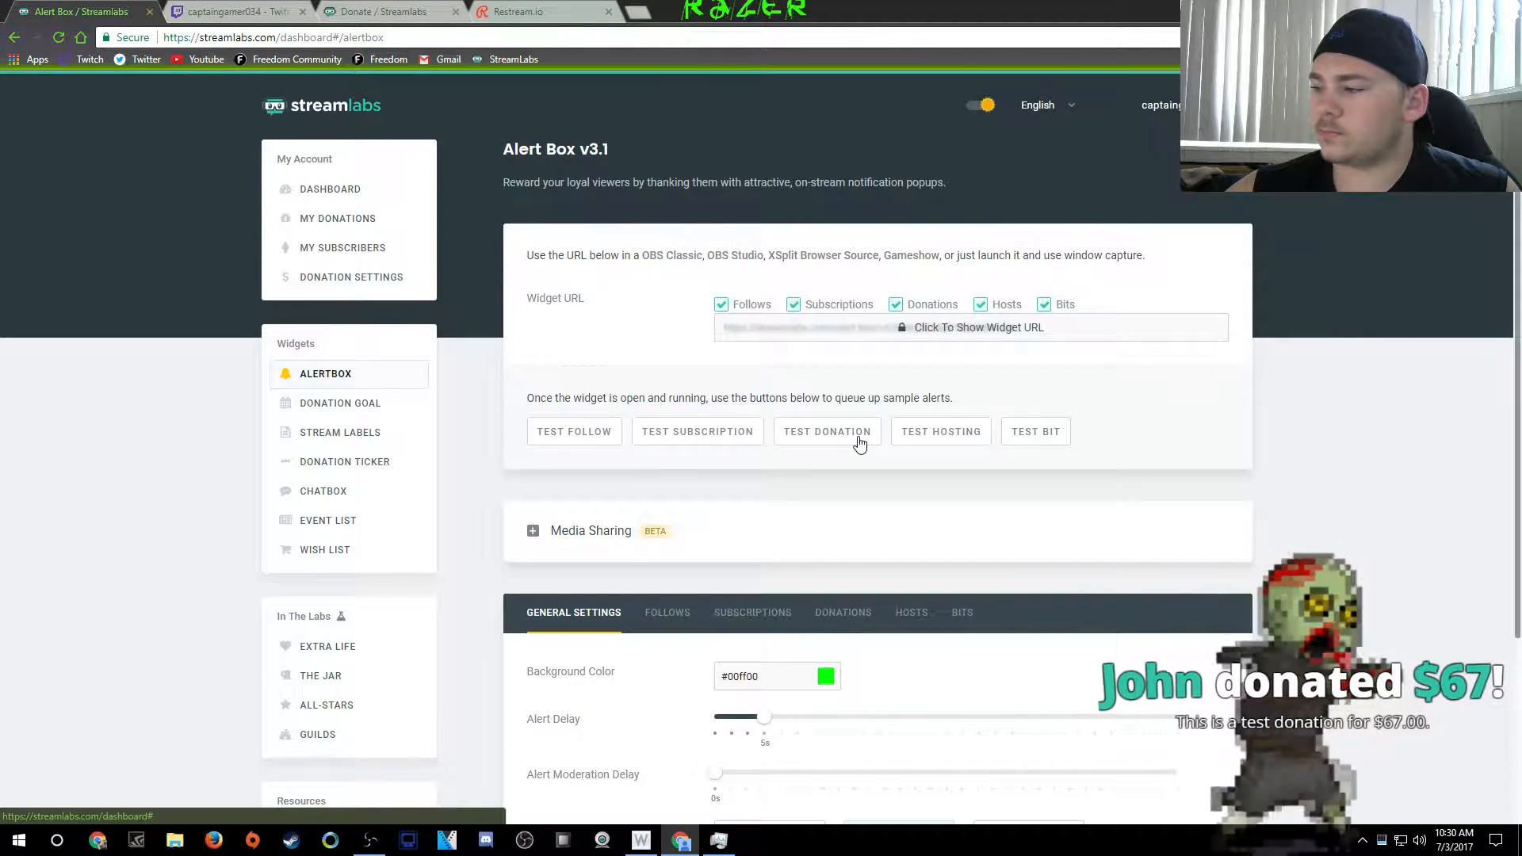
{"action": "left_click", "coordinate": [951, 443]}
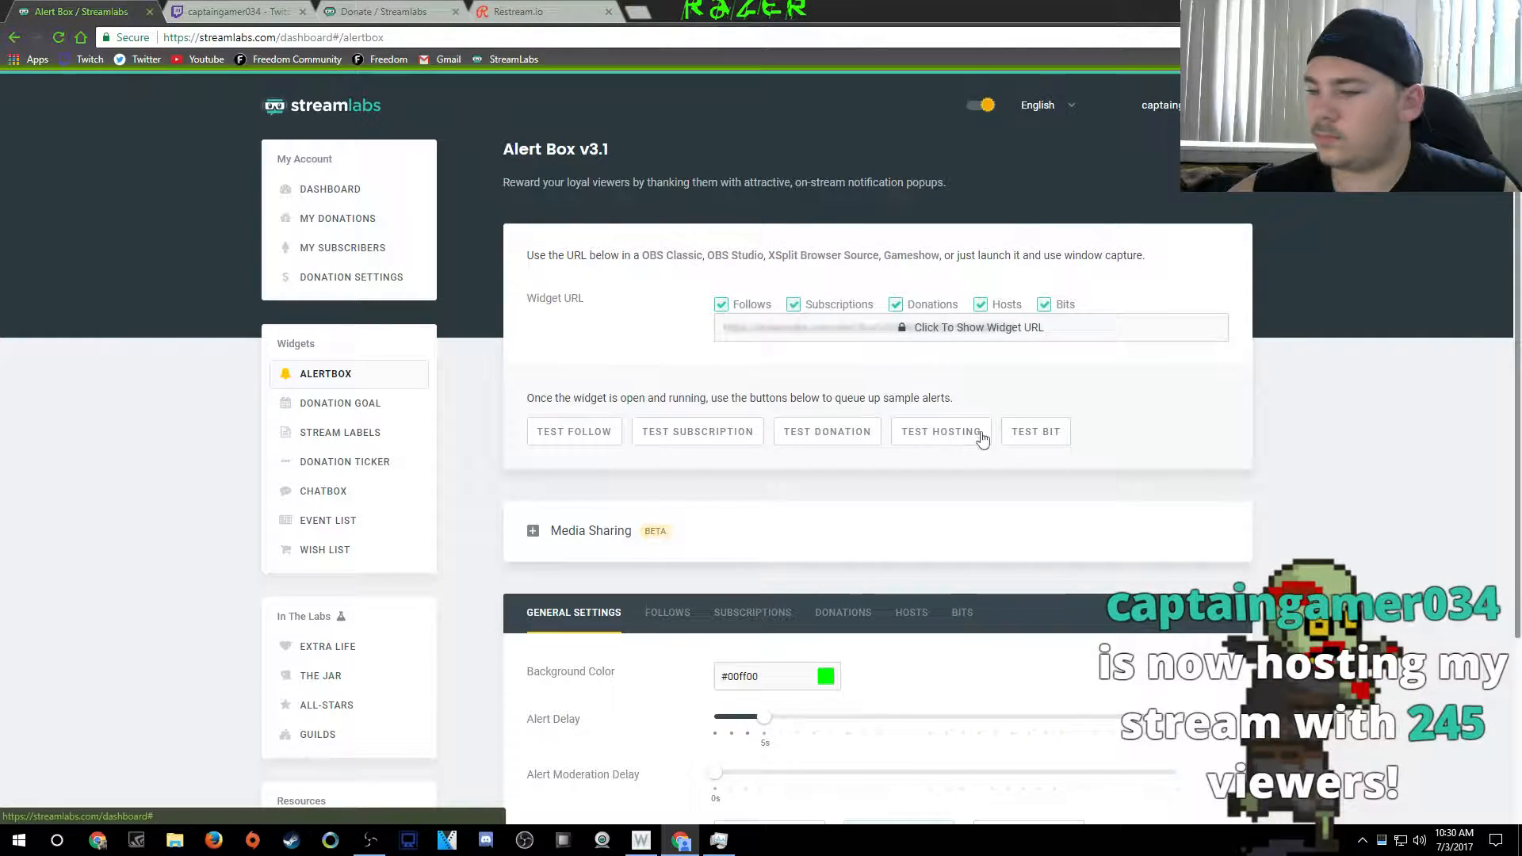
{"action": "left_click", "coordinate": [1056, 439]}
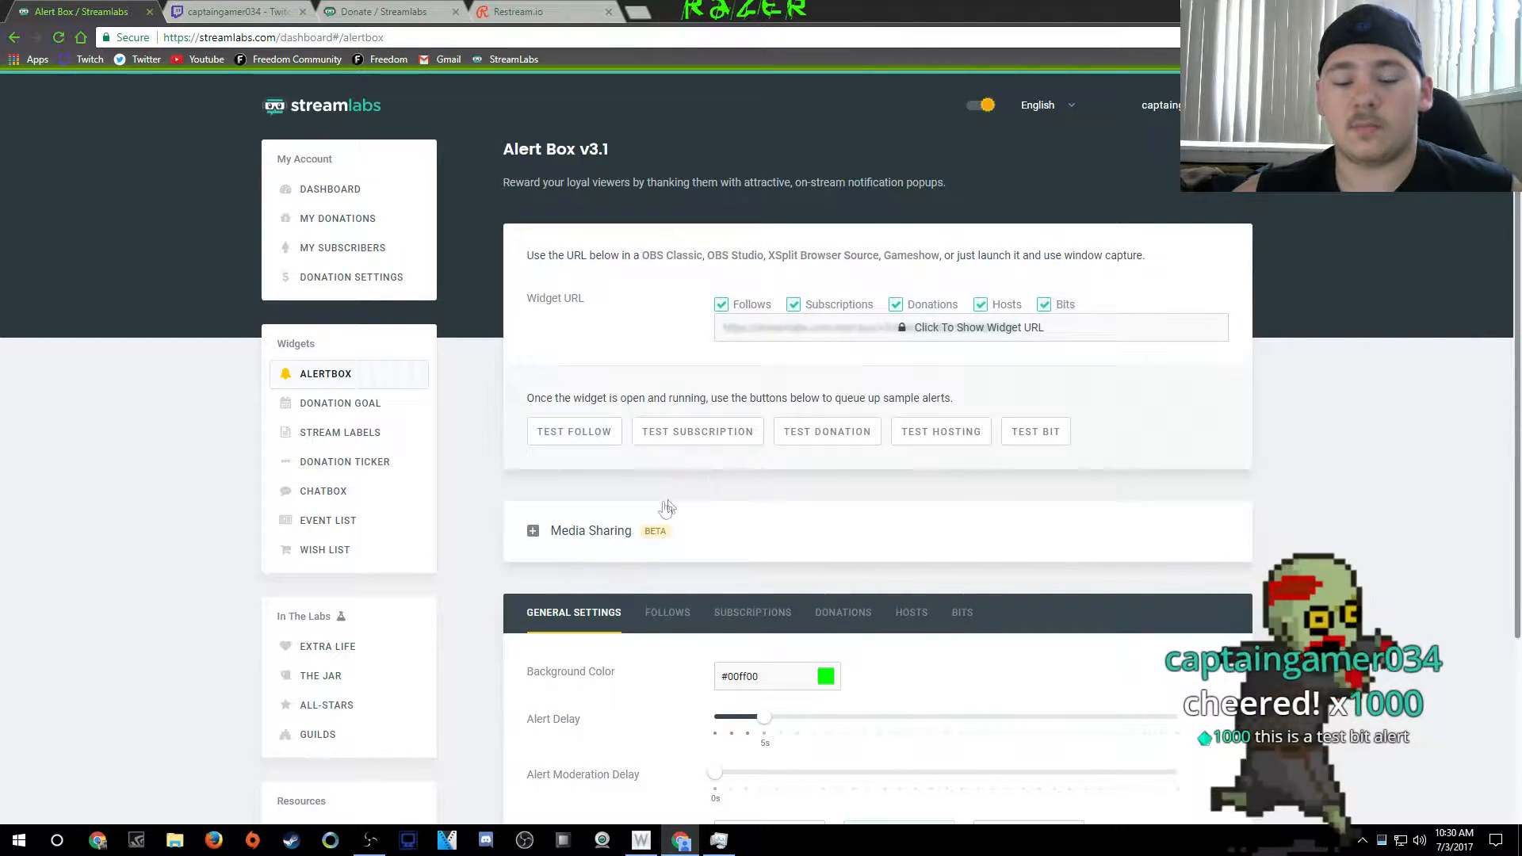
Review the AlertBox general settings and the follow alert's layout, animation, message, image, sound and duration options
{"action": "scroll", "coordinate": [671, 505], "scroll_direction": "down", "scroll_amount": 2}
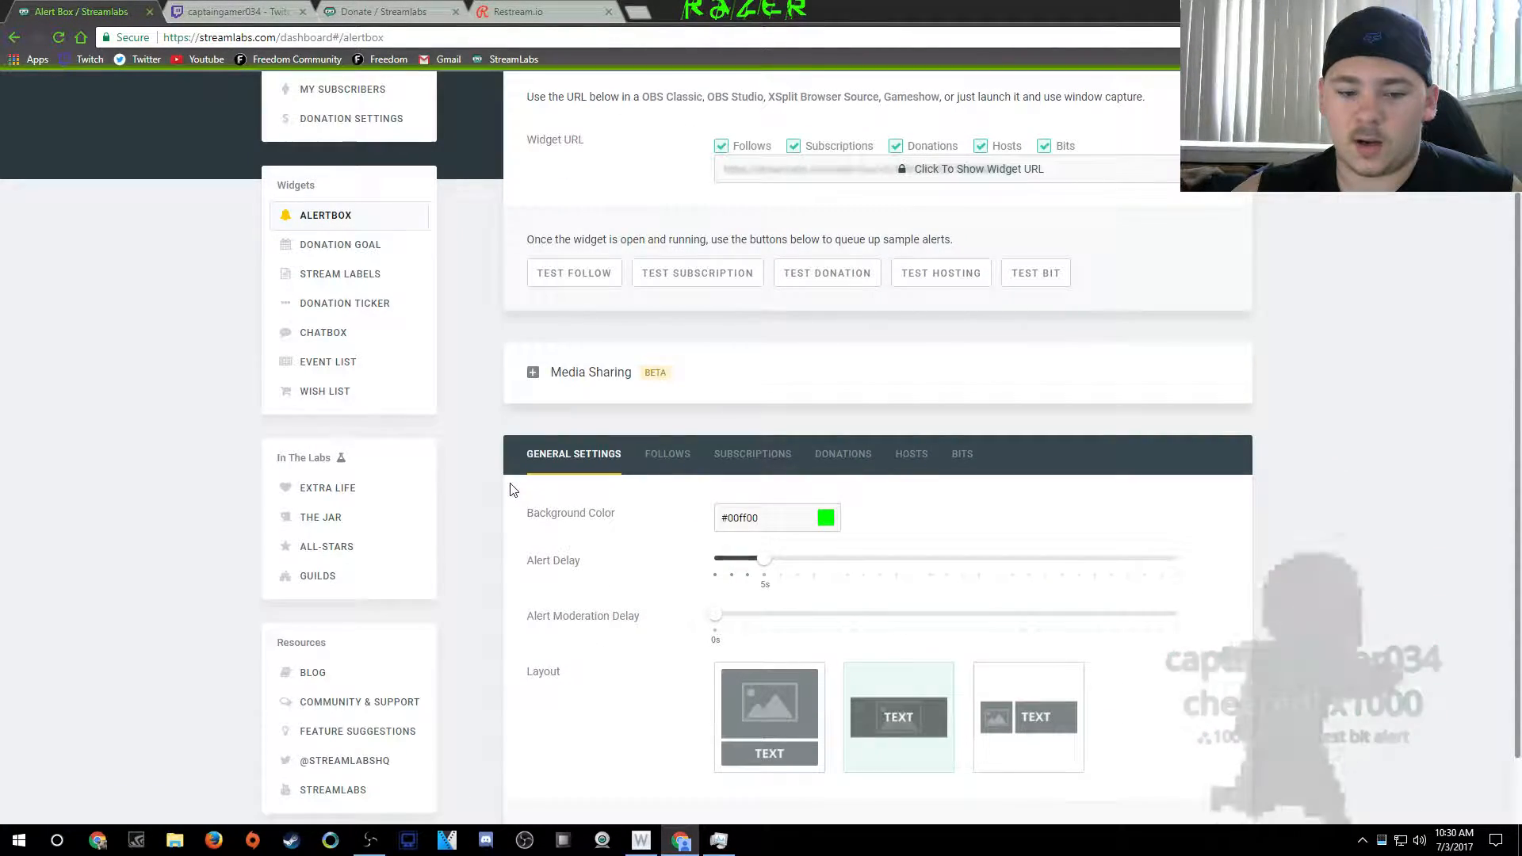
{"action": "scroll", "coordinate": [510, 489], "scroll_direction": "down", "scroll_amount": 1}
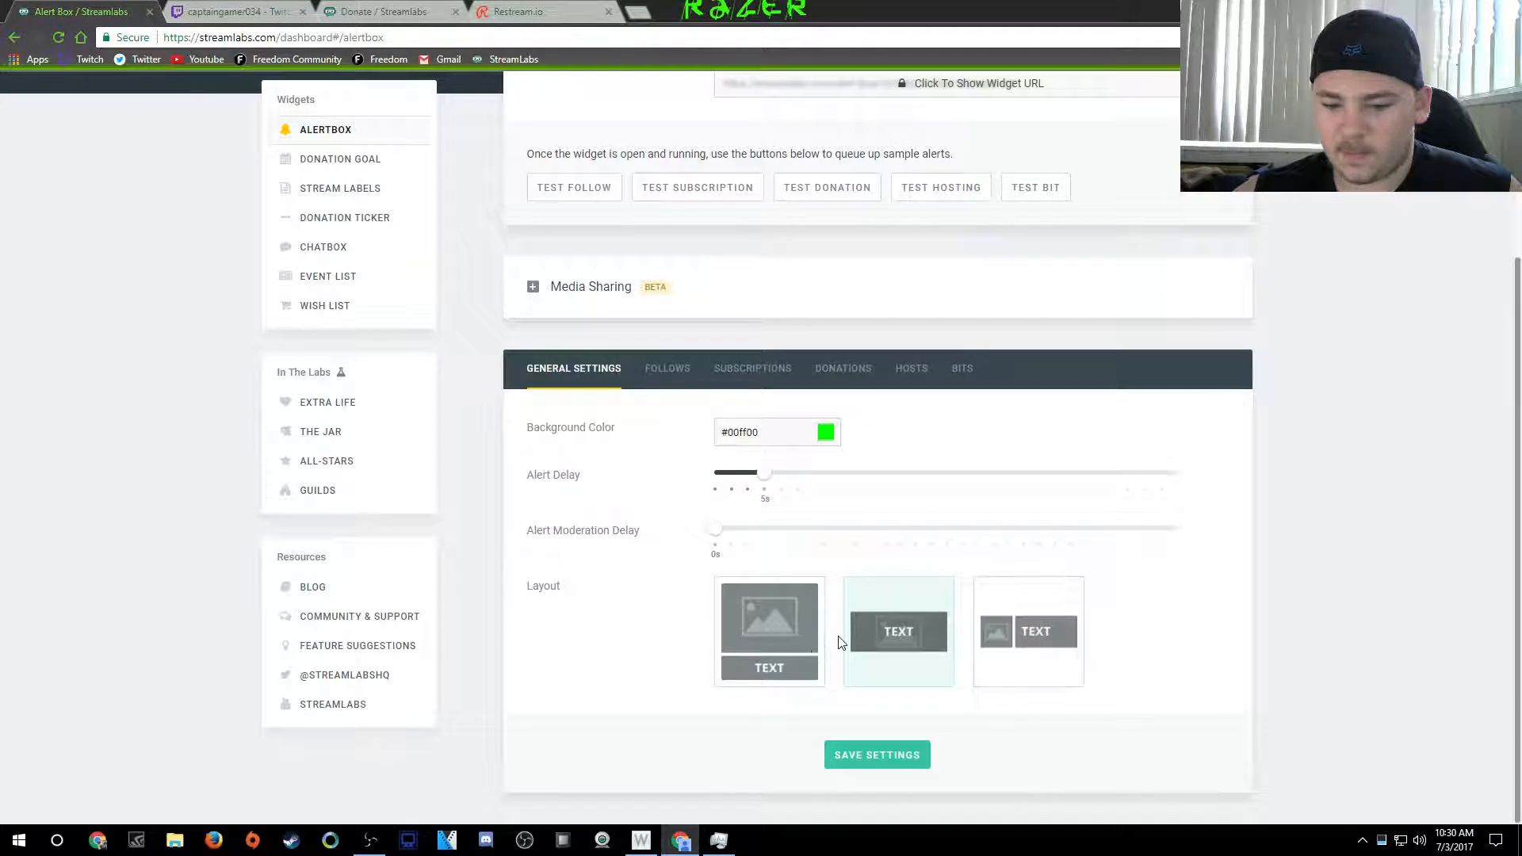
{"action": "left_click", "coordinate": [678, 371]}
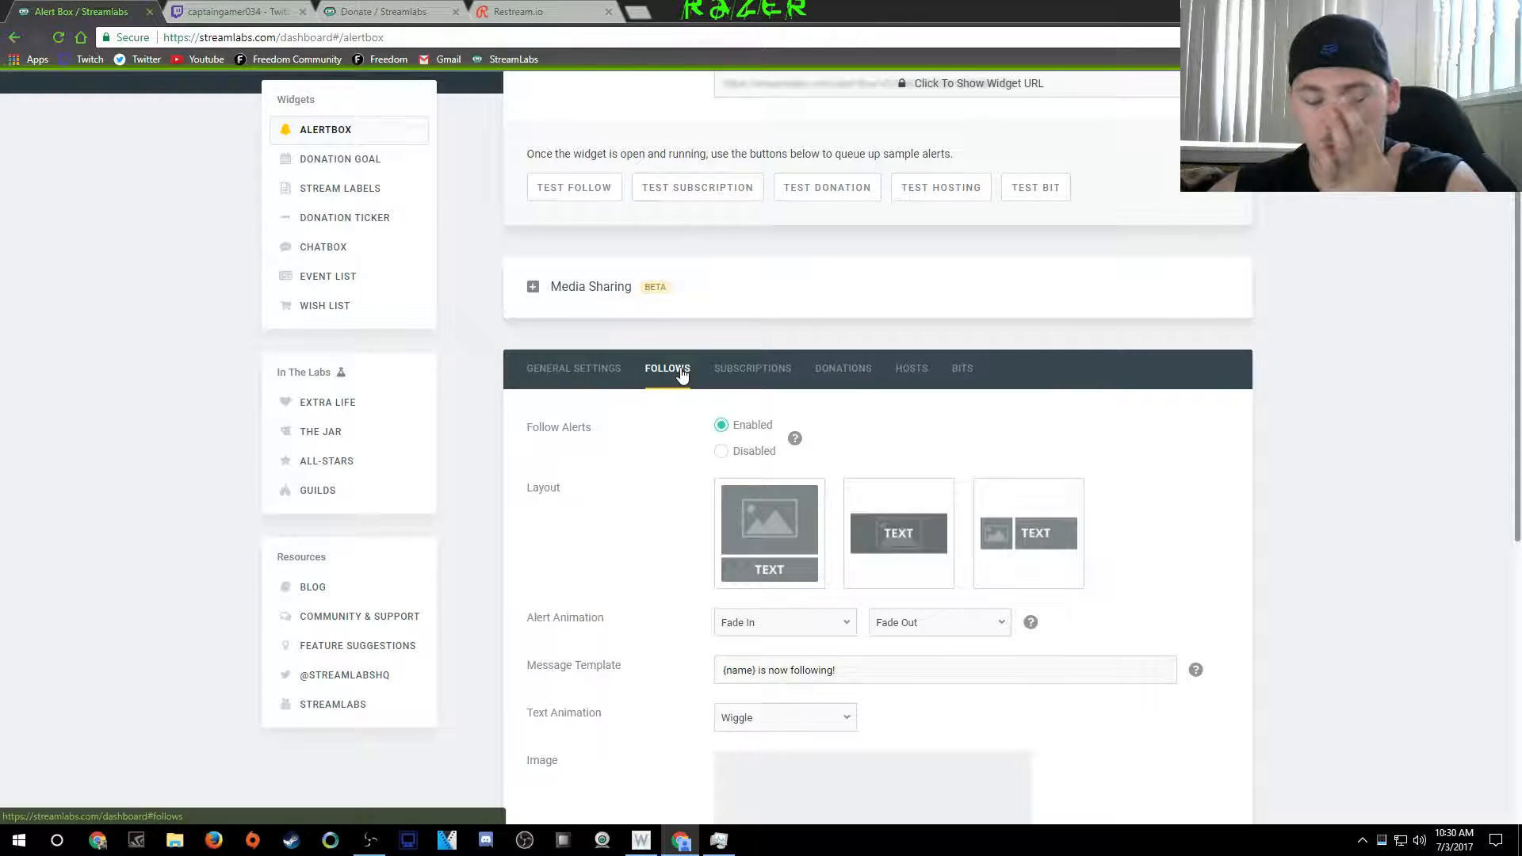
{"action": "scroll", "coordinate": [647, 466], "scroll_direction": "down", "scroll_amount": 1}
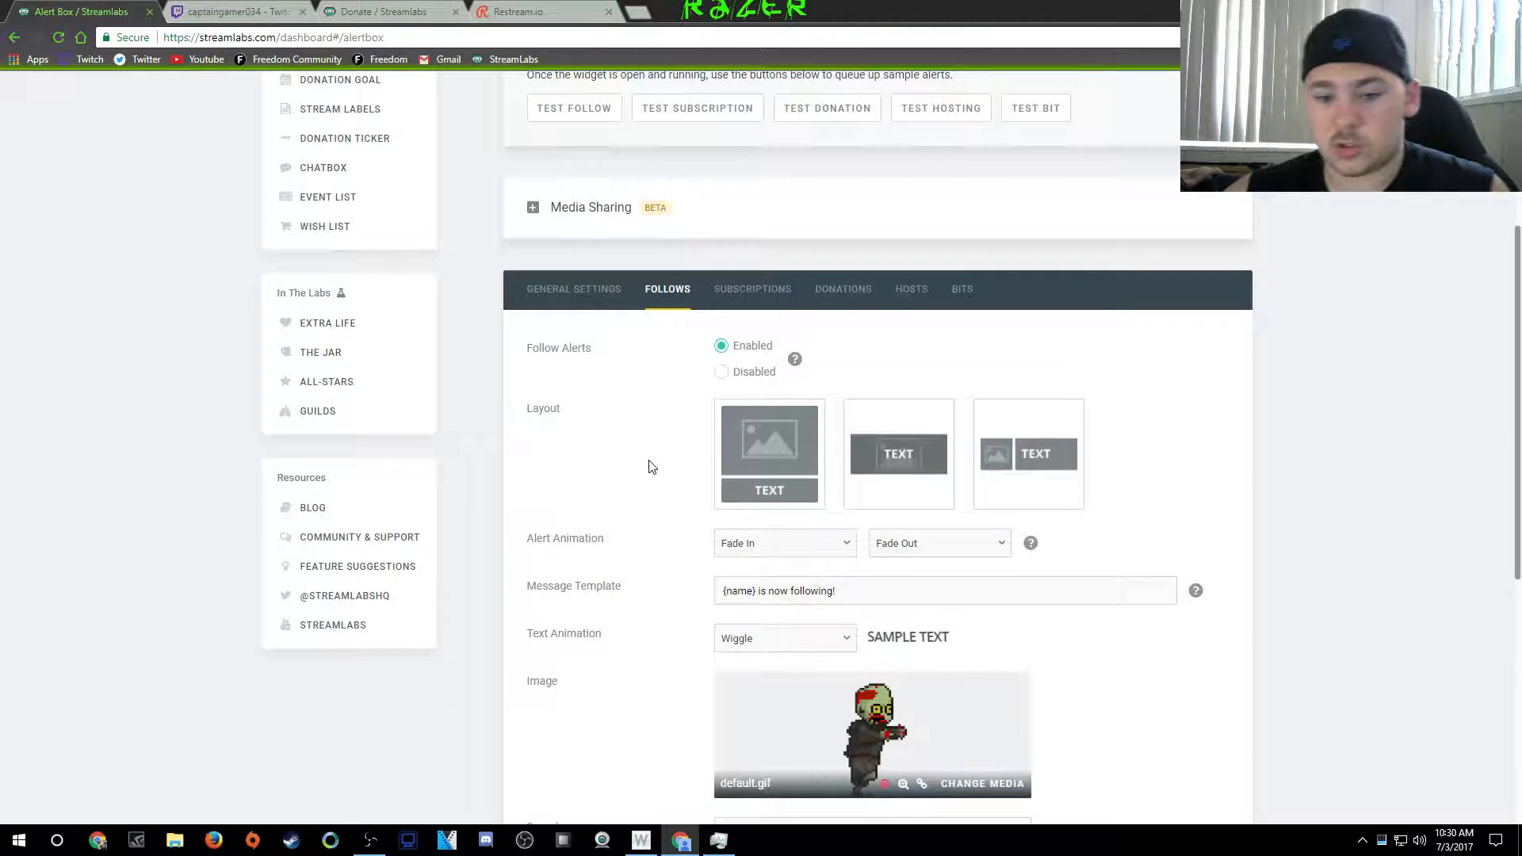
{"action": "scroll", "coordinate": [642, 428], "scroll_direction": "down", "scroll_amount": 1}
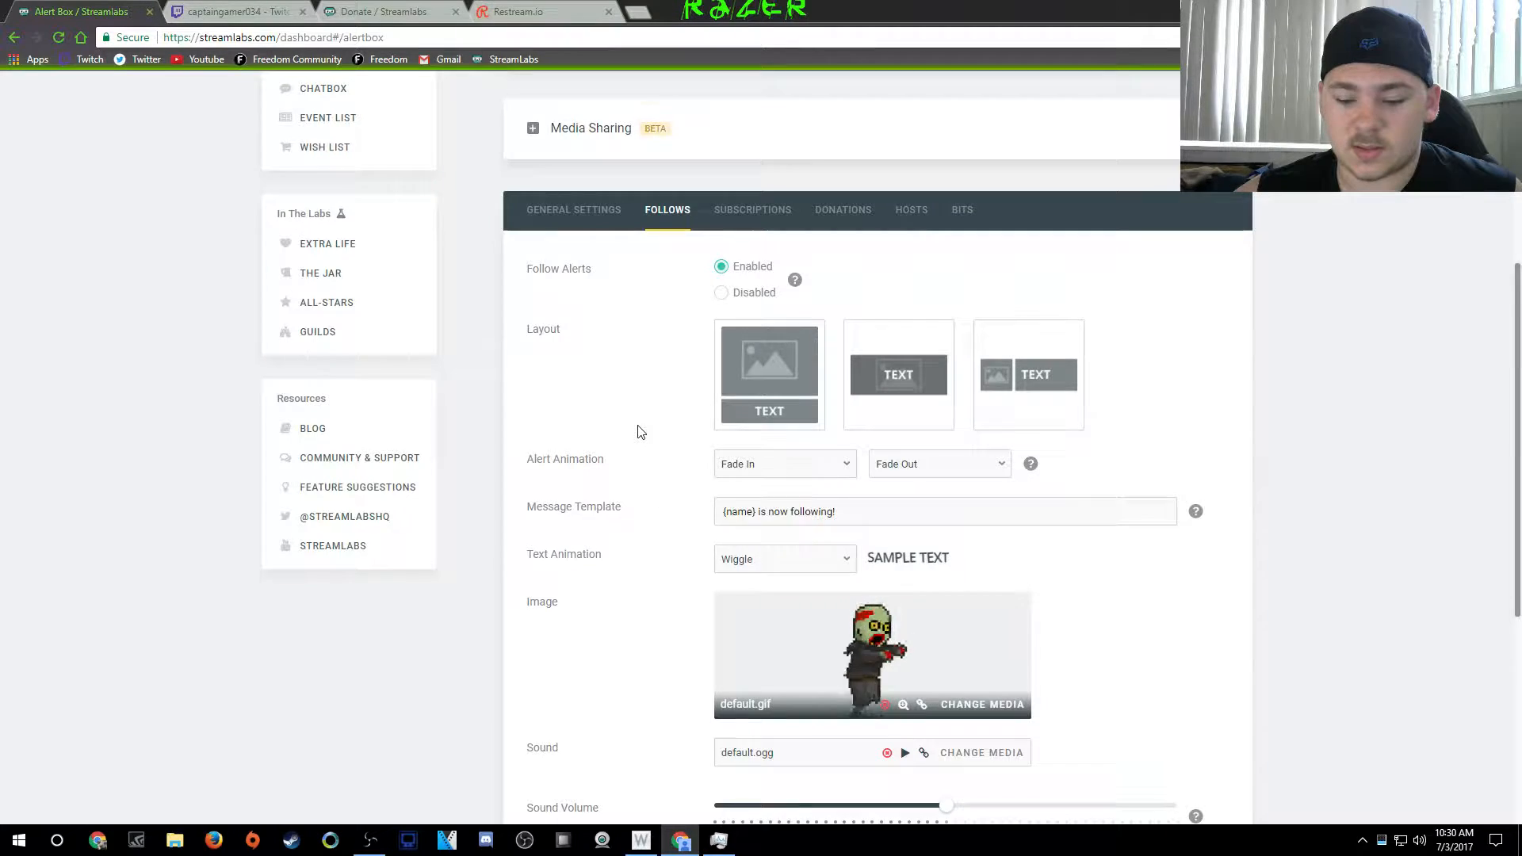
{"action": "scroll", "coordinate": [649, 444], "scroll_direction": "down", "scroll_amount": 1}
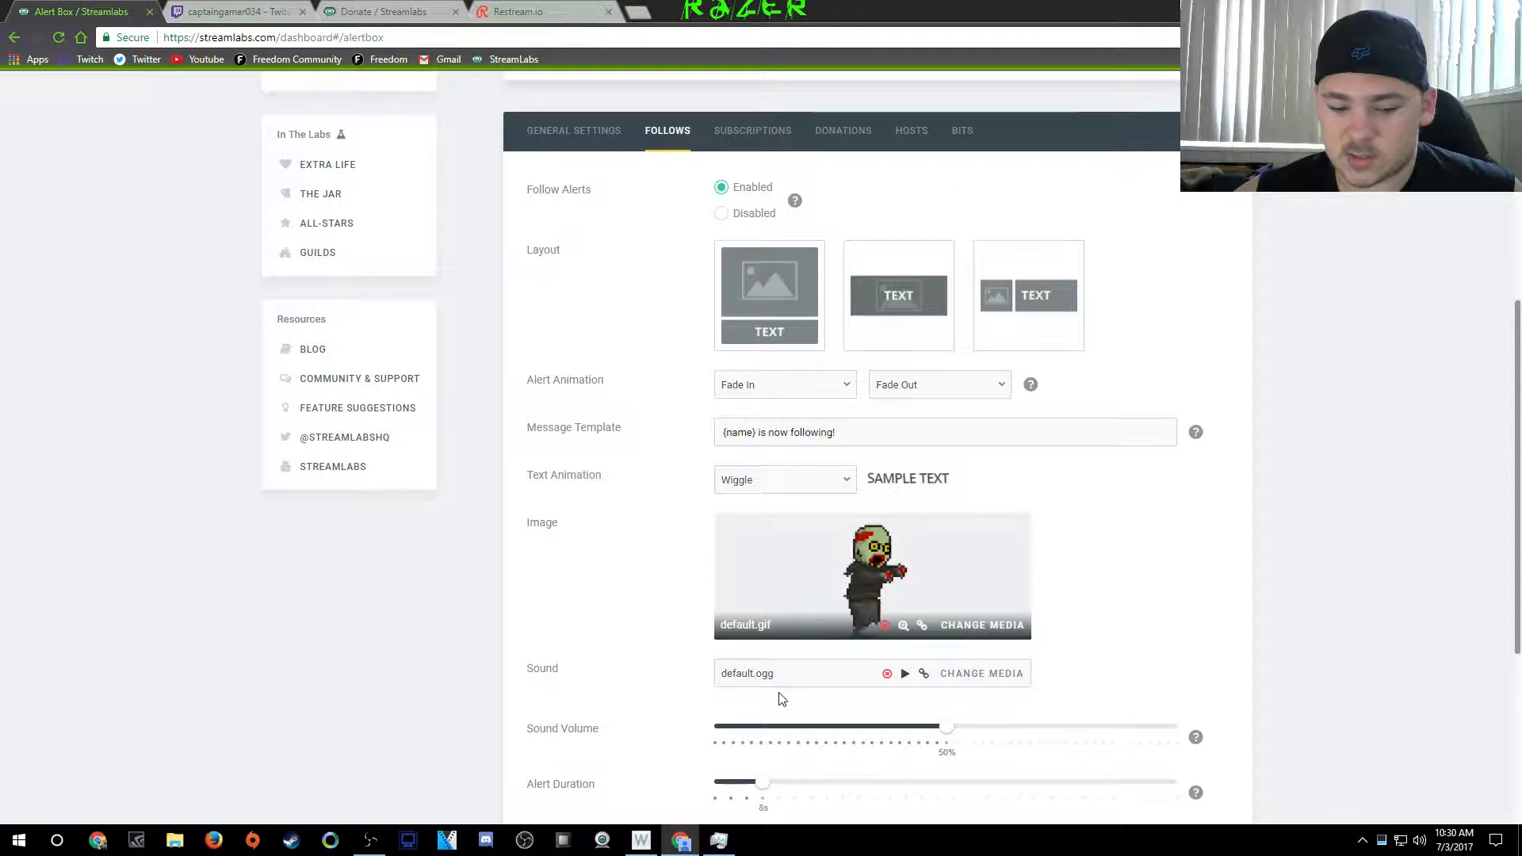
{"action": "scroll", "coordinate": [655, 730], "scroll_direction": "down", "scroll_amount": 1}
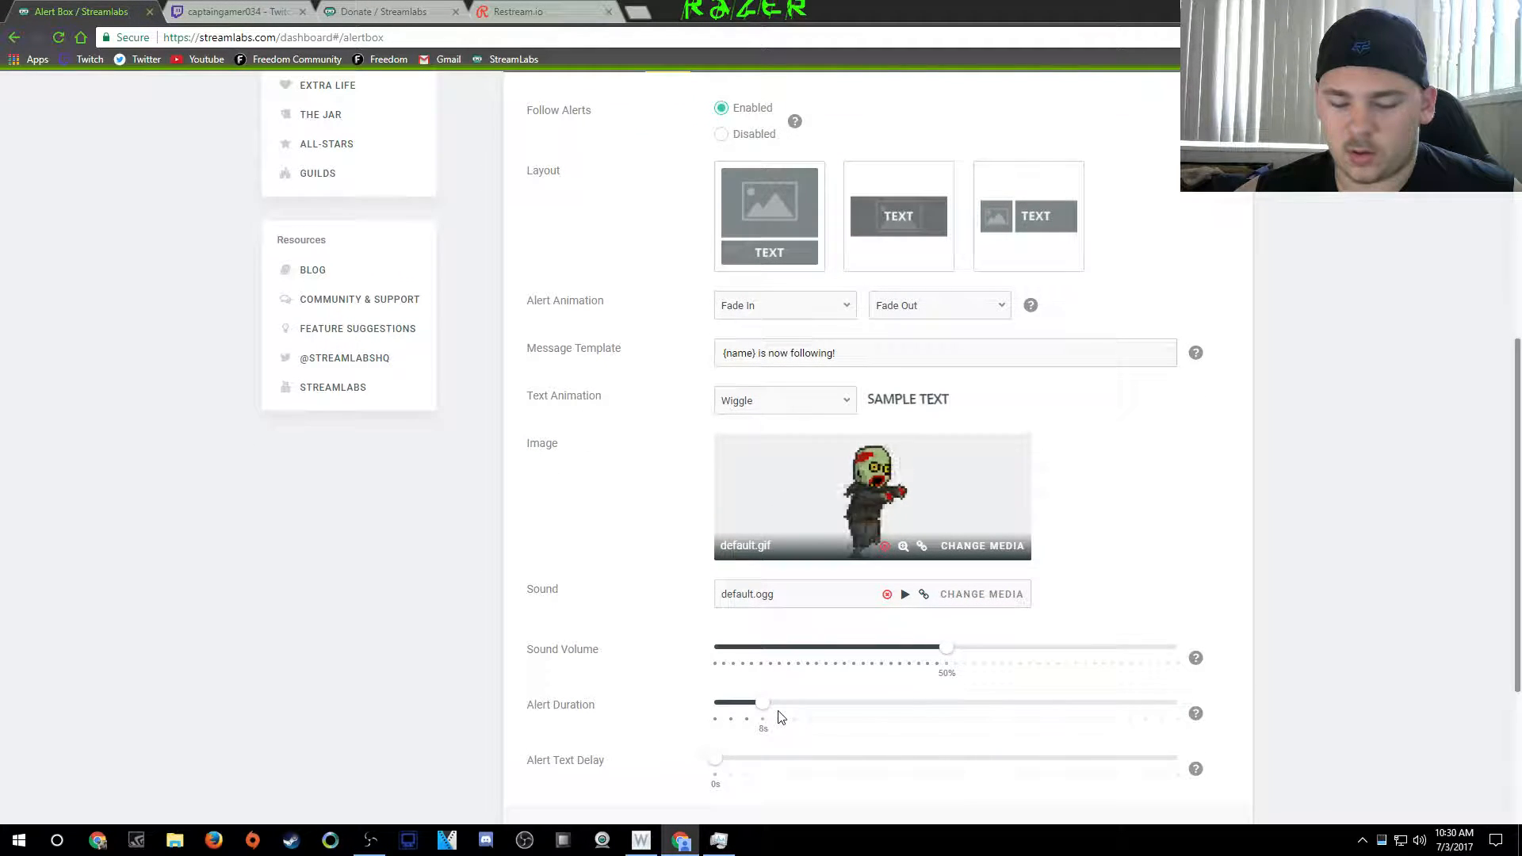
{"action": "left_click", "coordinate": [829, 307]}
{"action": "left_click", "coordinate": [665, 412]}
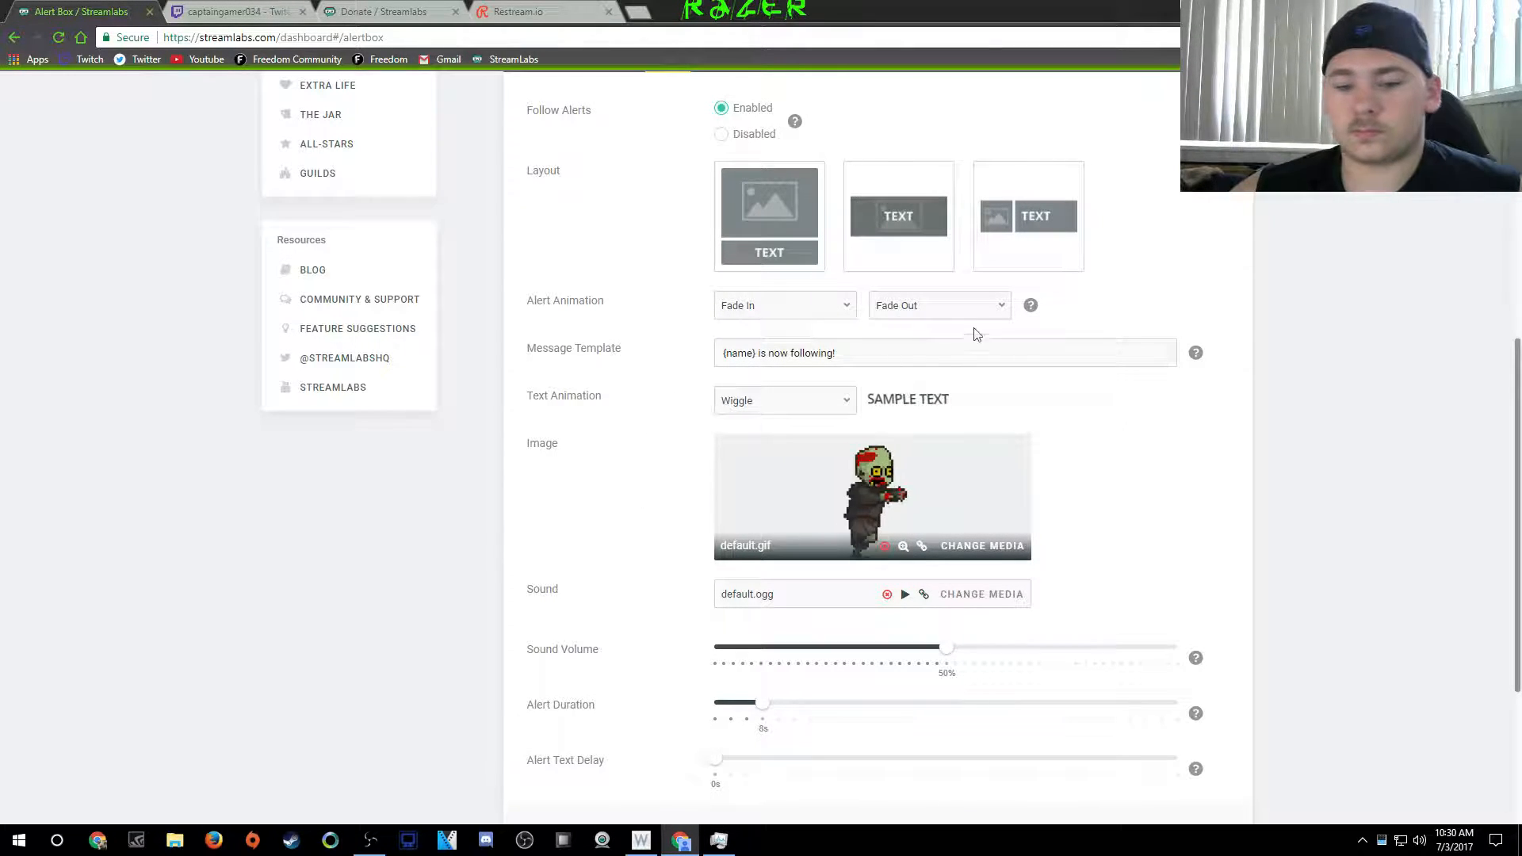
{"action": "scroll", "coordinate": [894, 533], "scroll_direction": "down", "scroll_amount": 2}
{"action": "scroll", "coordinate": [880, 537], "scroll_direction": "up", "scroll_amount": 5}
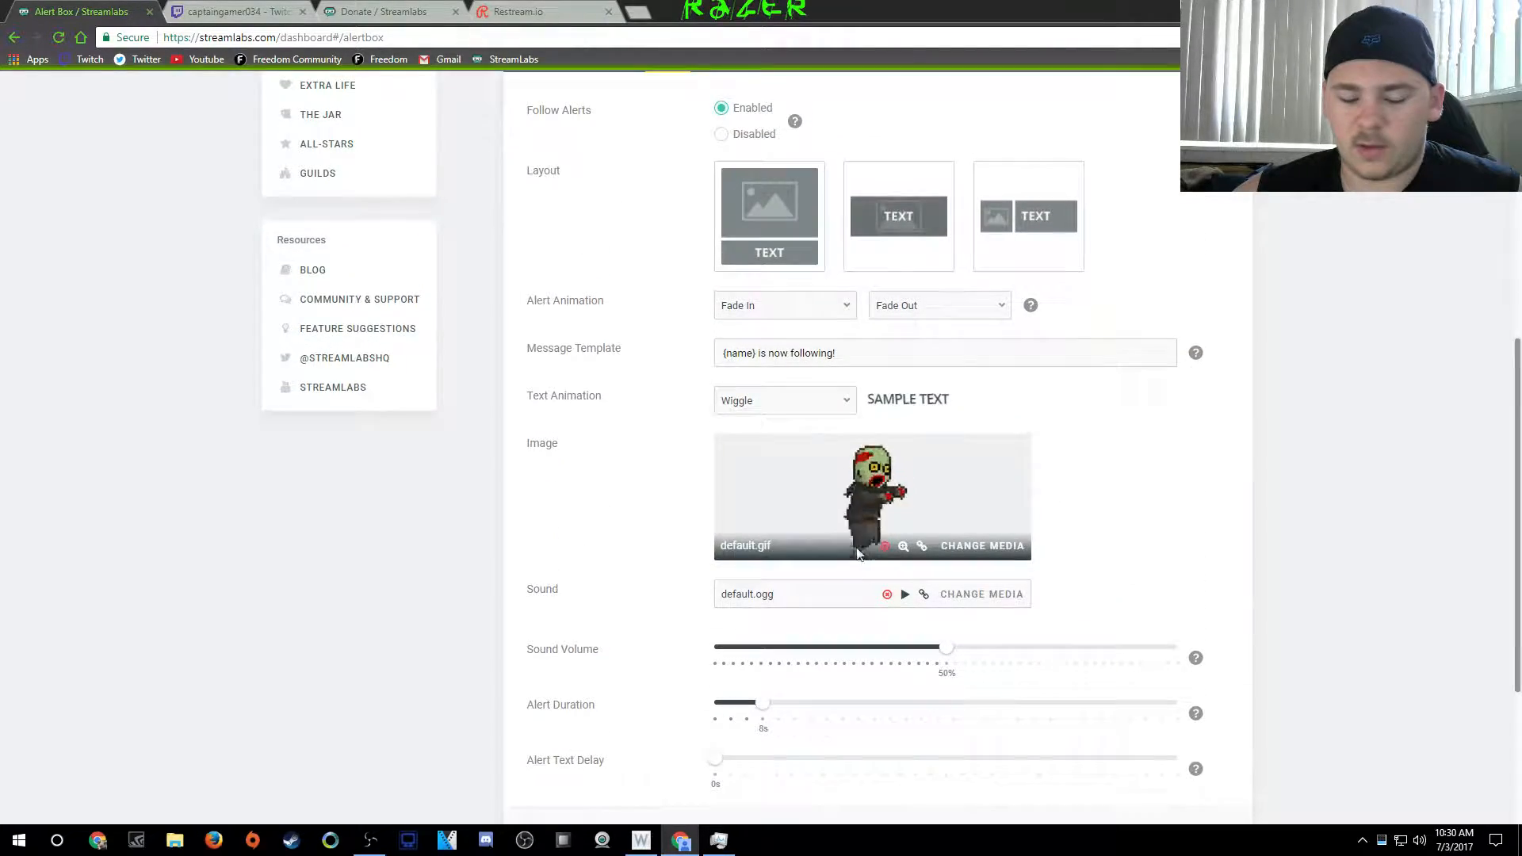
Review the AlertBox settings for subscription alerts and donation alerts
{"action": "left_click", "coordinate": [749, 368]}
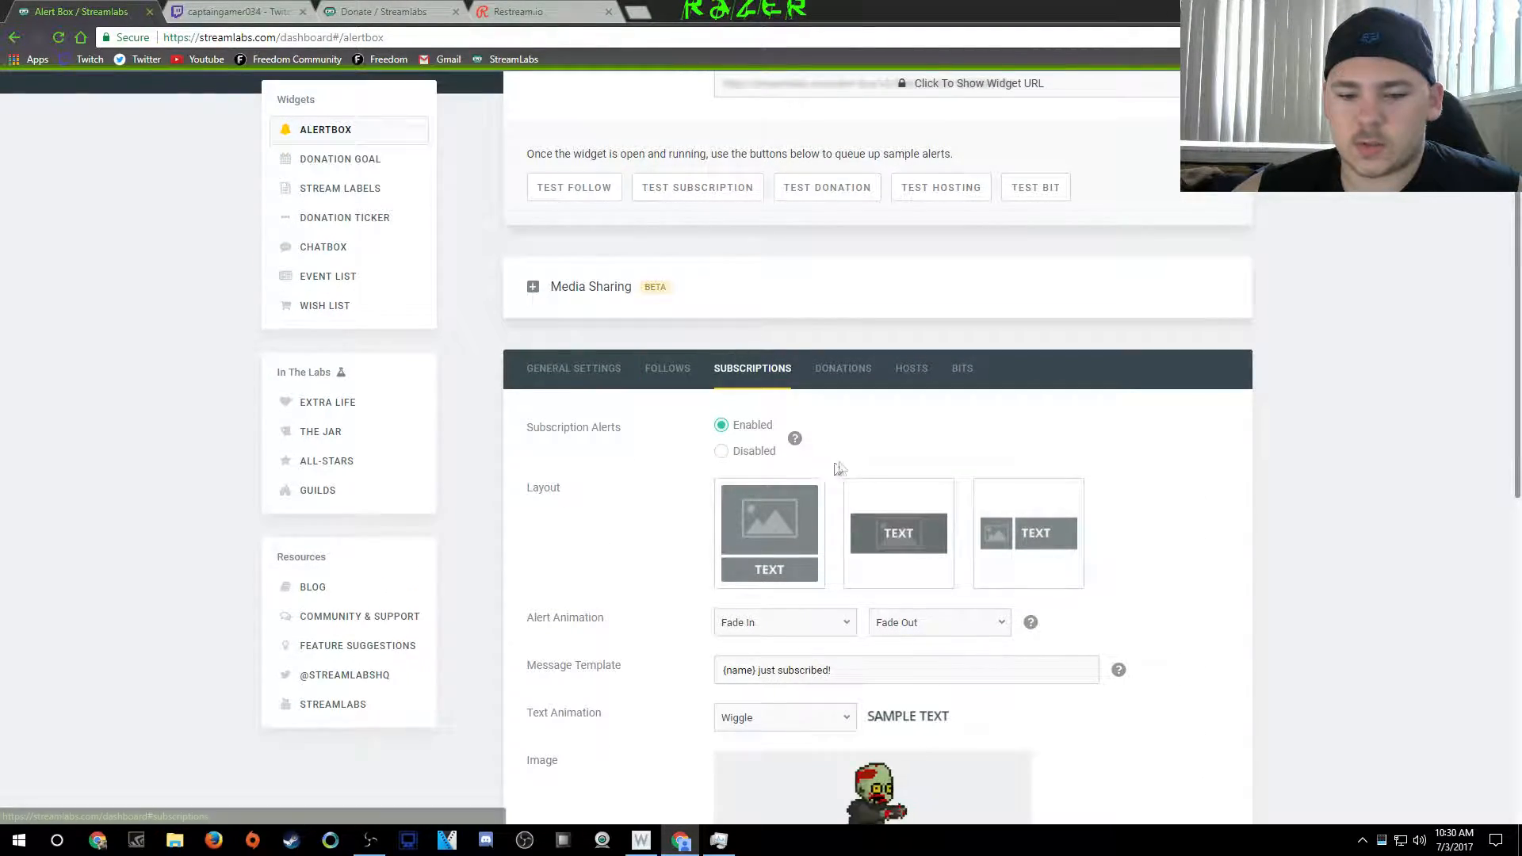
{"action": "scroll", "coordinate": [991, 446], "scroll_direction": "down", "scroll_amount": 1}
{"action": "scroll", "coordinate": [994, 475], "scroll_direction": "down", "scroll_amount": 4}
{"action": "scroll", "coordinate": [967, 444], "scroll_direction": "up", "scroll_amount": 3}
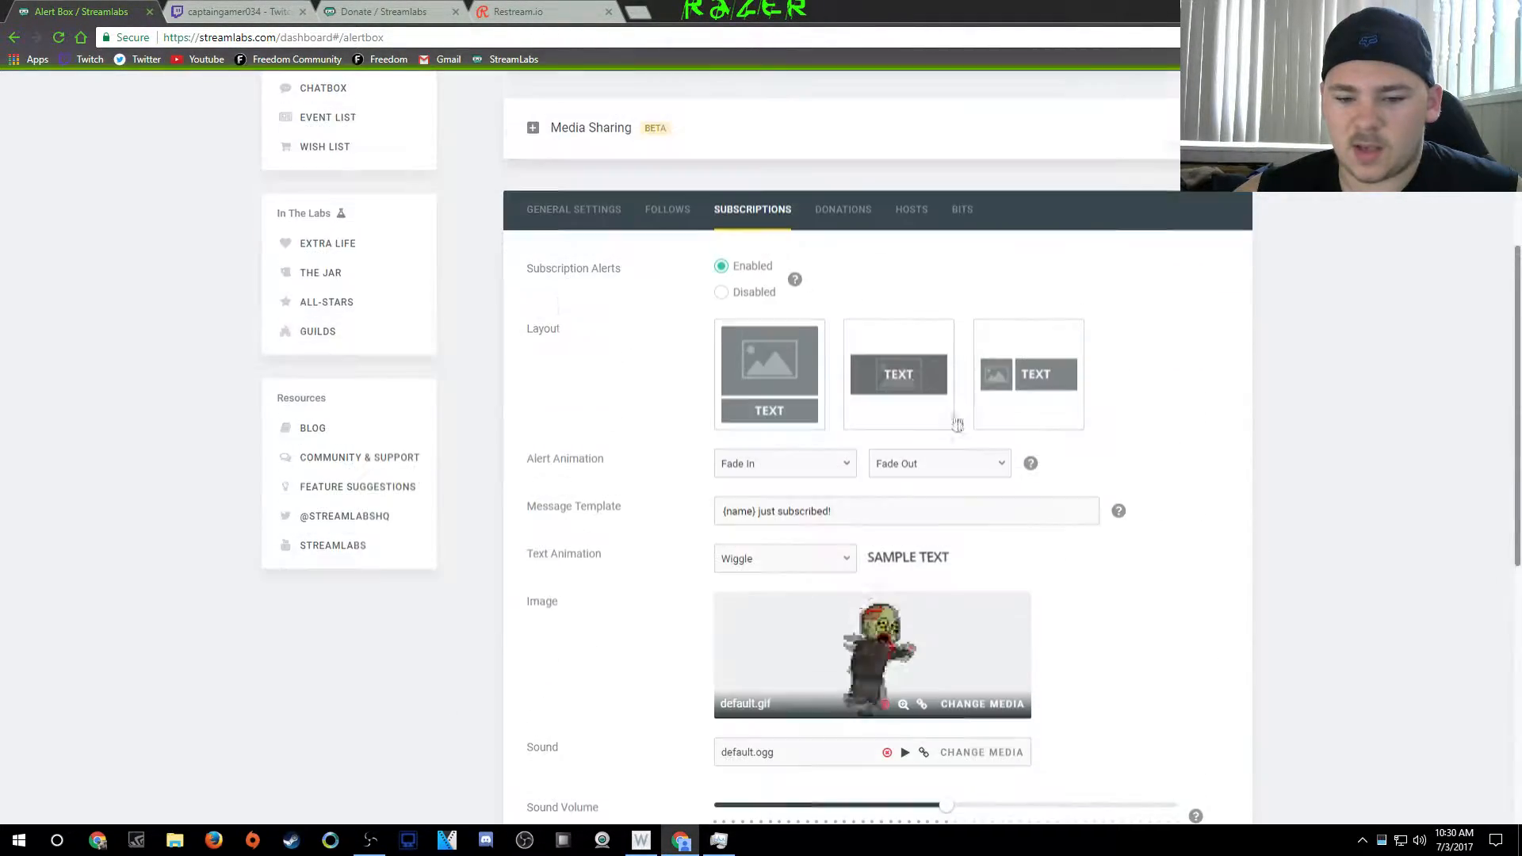
{"action": "left_click", "coordinate": [843, 209]}
{"action": "scroll", "coordinate": [992, 423], "scroll_direction": "down", "scroll_amount": 4}
{"action": "scroll", "coordinate": [991, 420], "scroll_direction": "up", "scroll_amount": 4}
Review the AlertBox settings for hosting alerts and bits alerts
{"action": "left_click", "coordinate": [912, 209]}
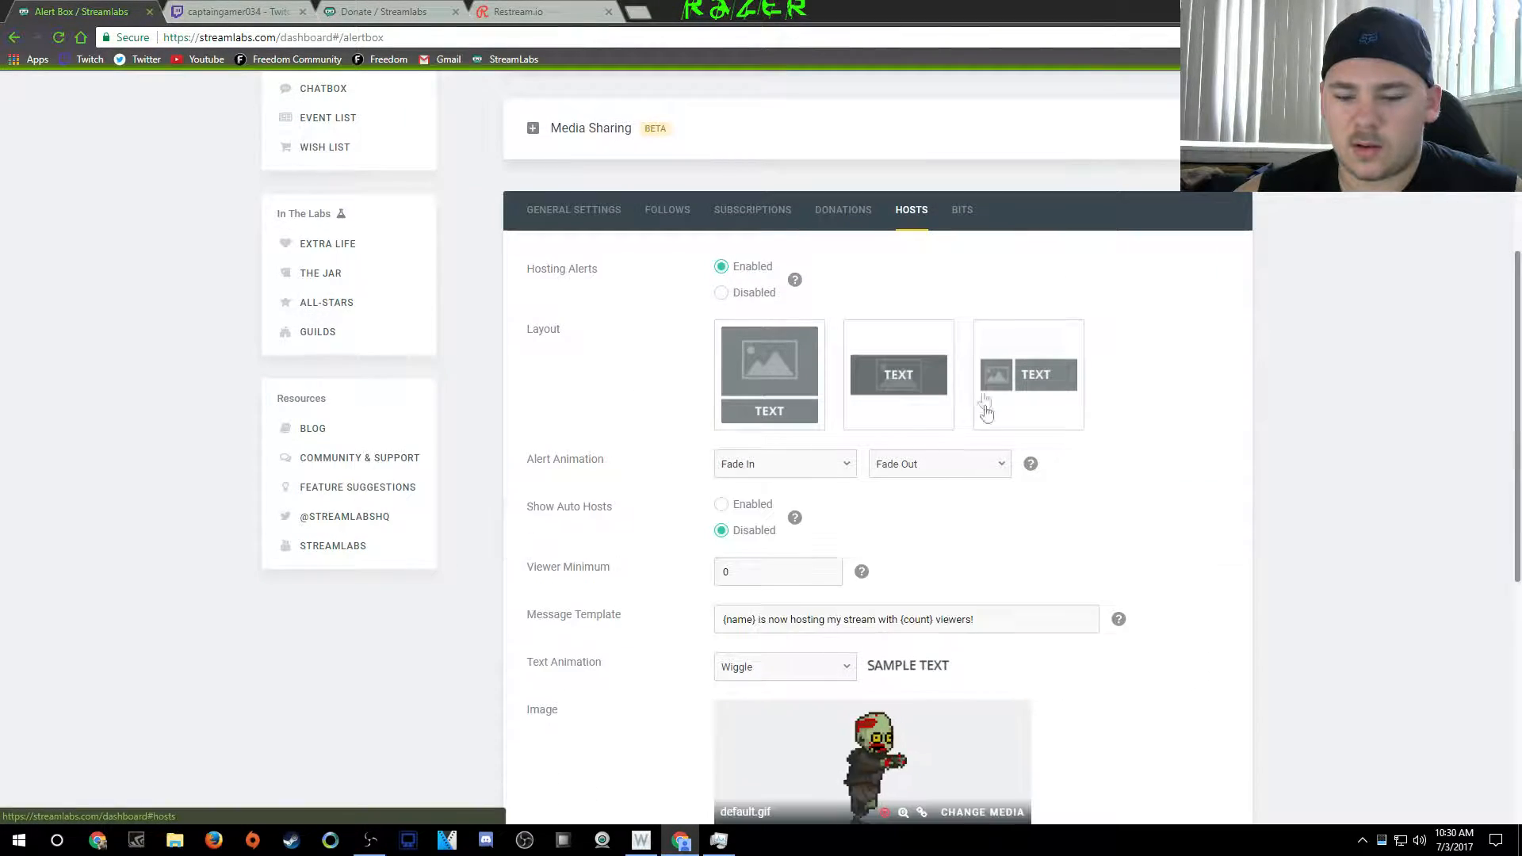
{"action": "scroll", "coordinate": [993, 441], "scroll_direction": "down", "scroll_amount": 3}
{"action": "scroll", "coordinate": [996, 255], "scroll_direction": "up", "scroll_amount": 2}
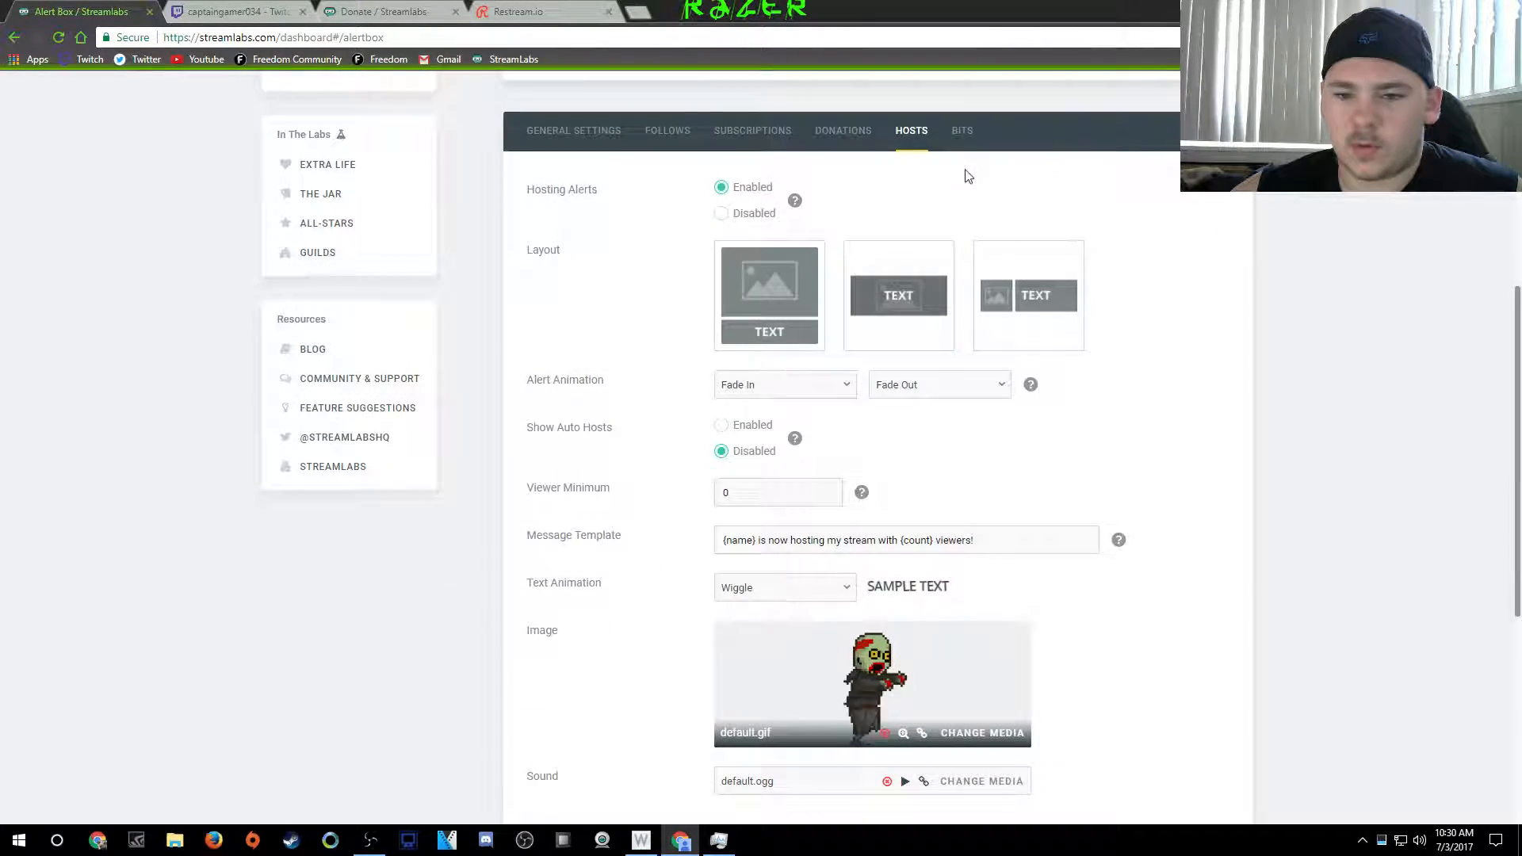
{"action": "left_click", "coordinate": [963, 130]}
Return to the follow alert settings and look over their image and sound options again
{"action": "left_click", "coordinate": [578, 132]}
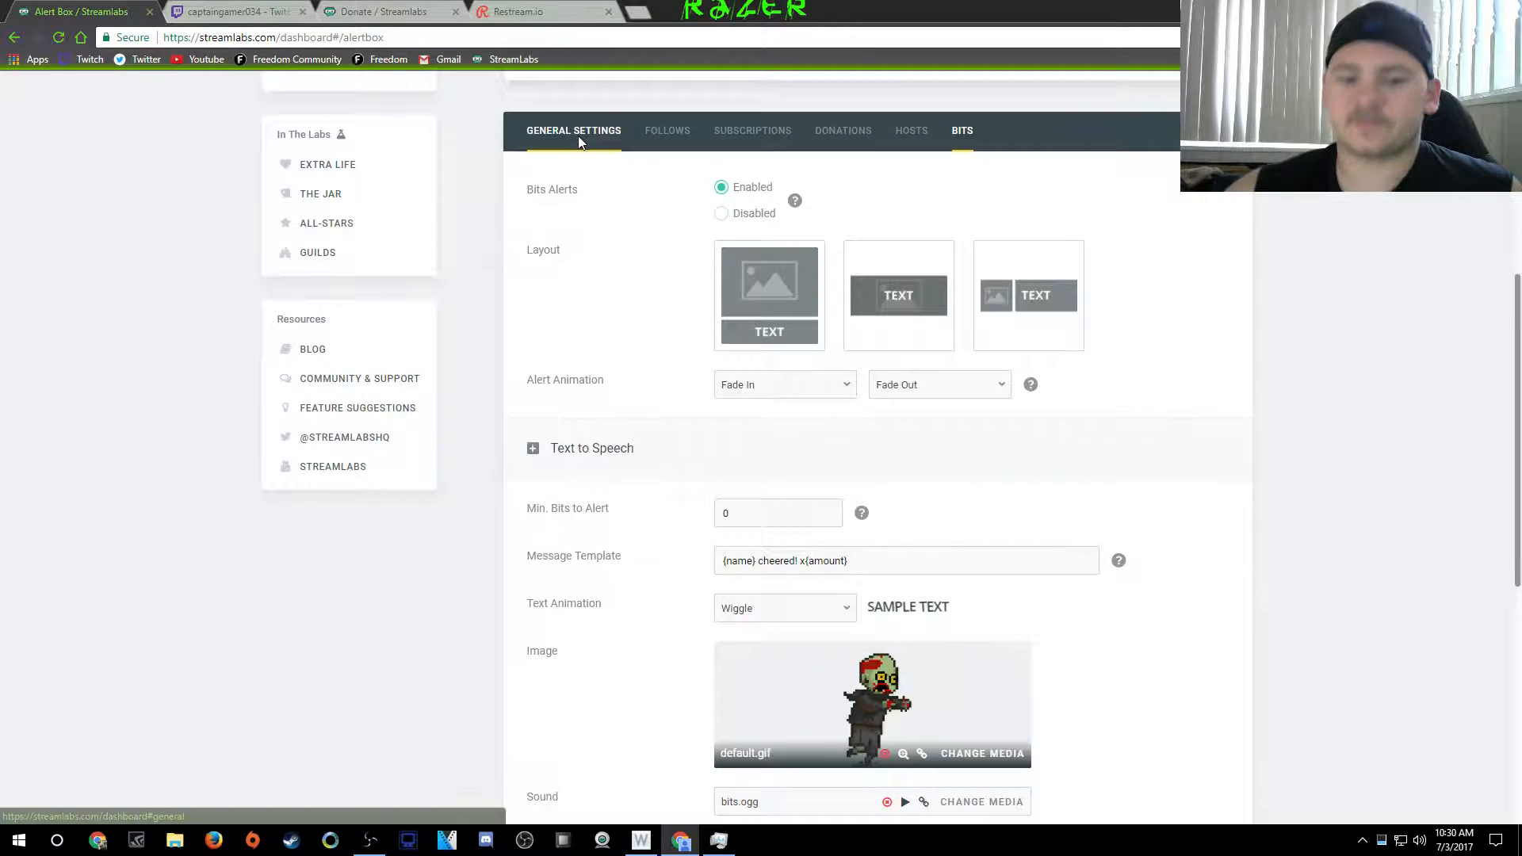
{"action": "scroll", "coordinate": [578, 135], "scroll_direction": "up", "scroll_amount": 3}
{"action": "left_click", "coordinate": [668, 368]}
{"action": "scroll", "coordinate": [680, 367], "scroll_direction": "down", "scroll_amount": 3}
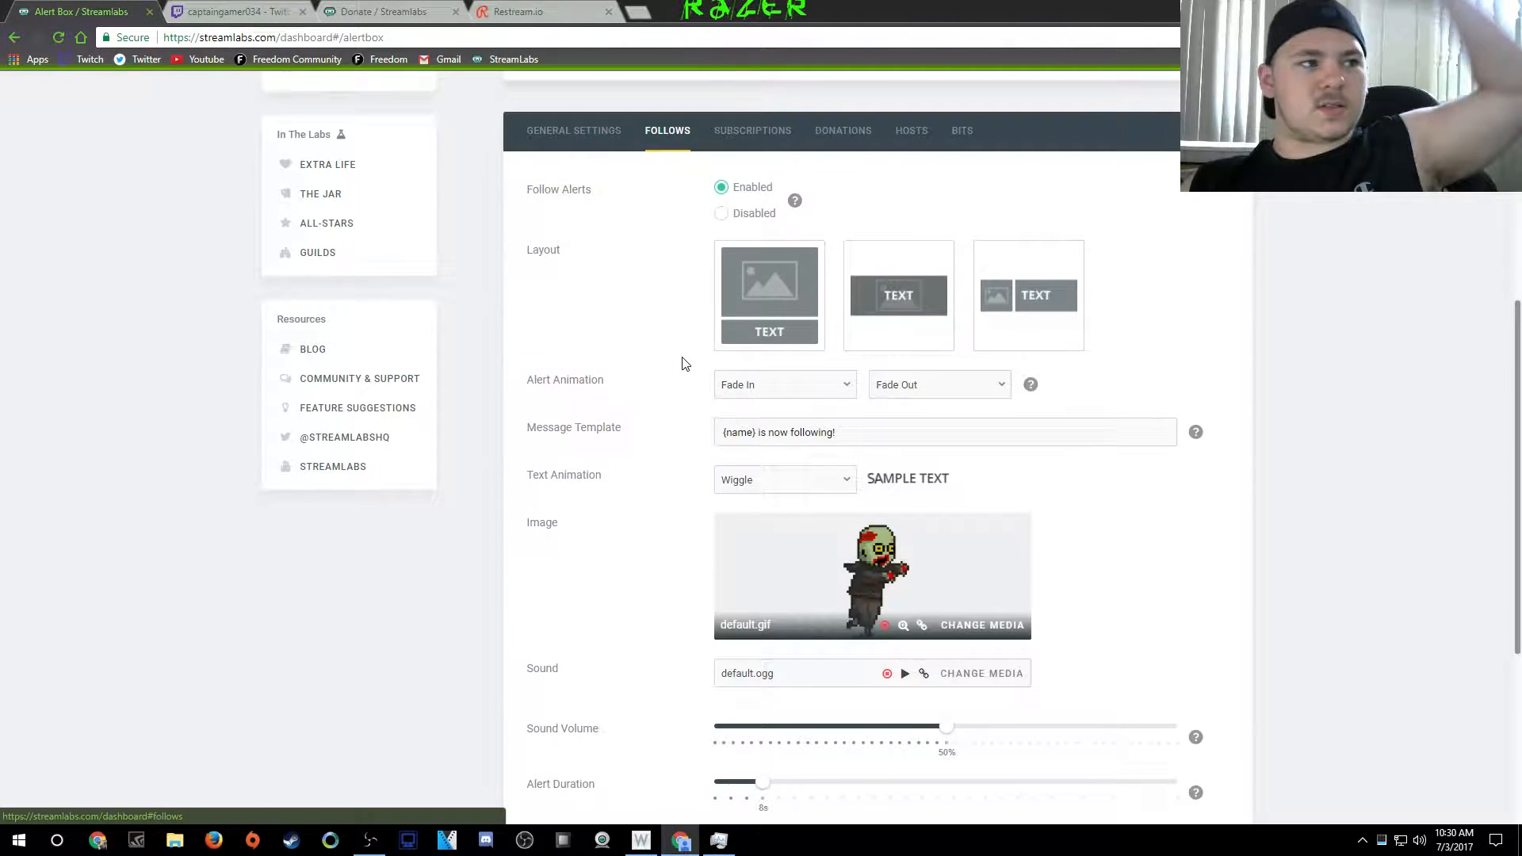
Expand and review the follow alert's font settings and alert variations
{"action": "scroll", "coordinate": [680, 371], "scroll_direction": "down", "scroll_amount": 5}
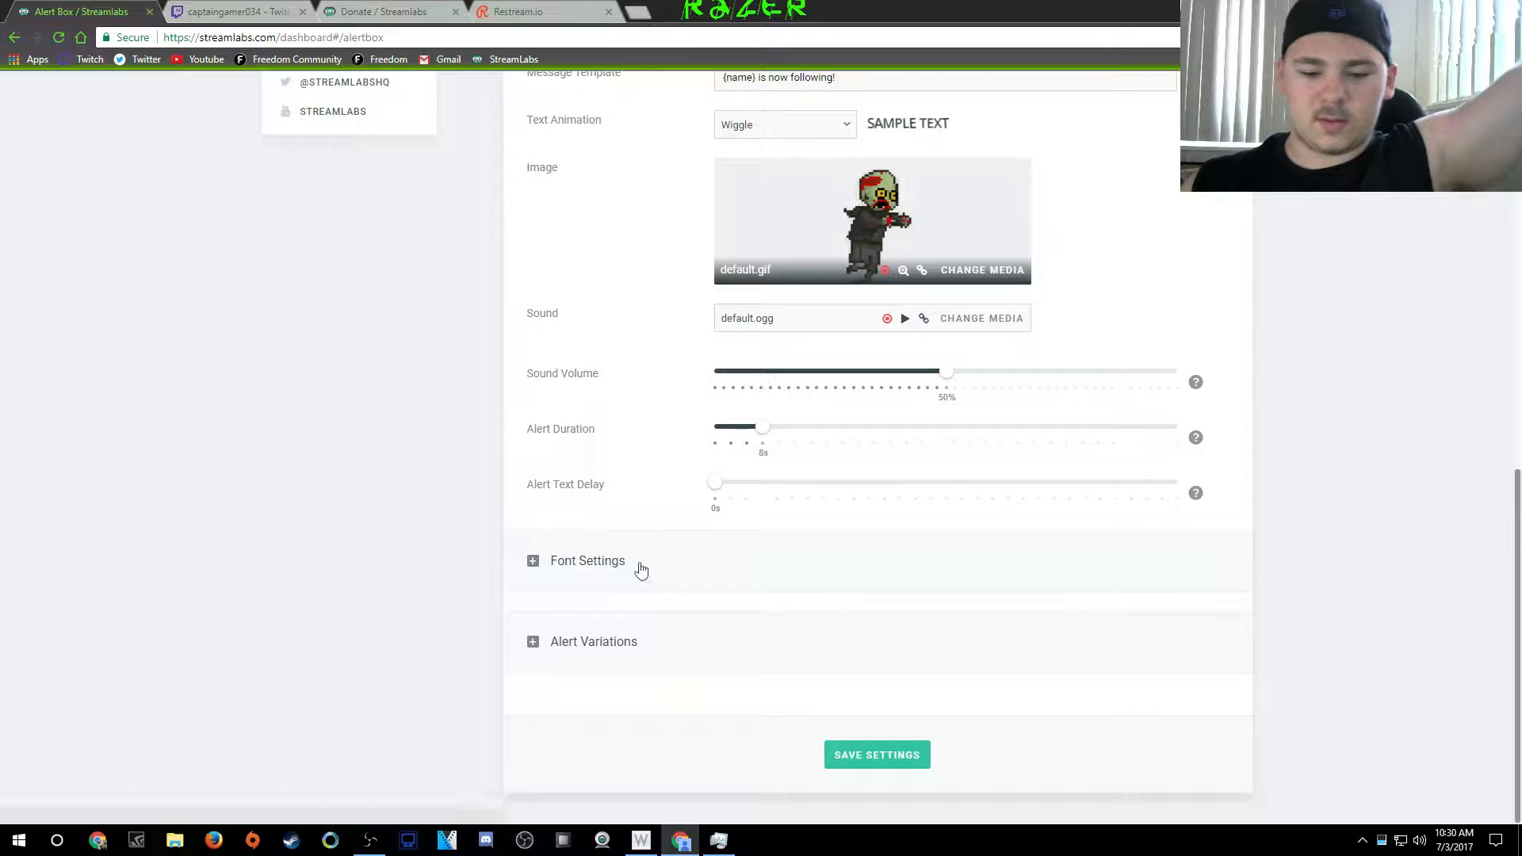
{"action": "left_click", "coordinate": [683, 664]}
{"action": "left_click", "coordinate": [647, 499]}
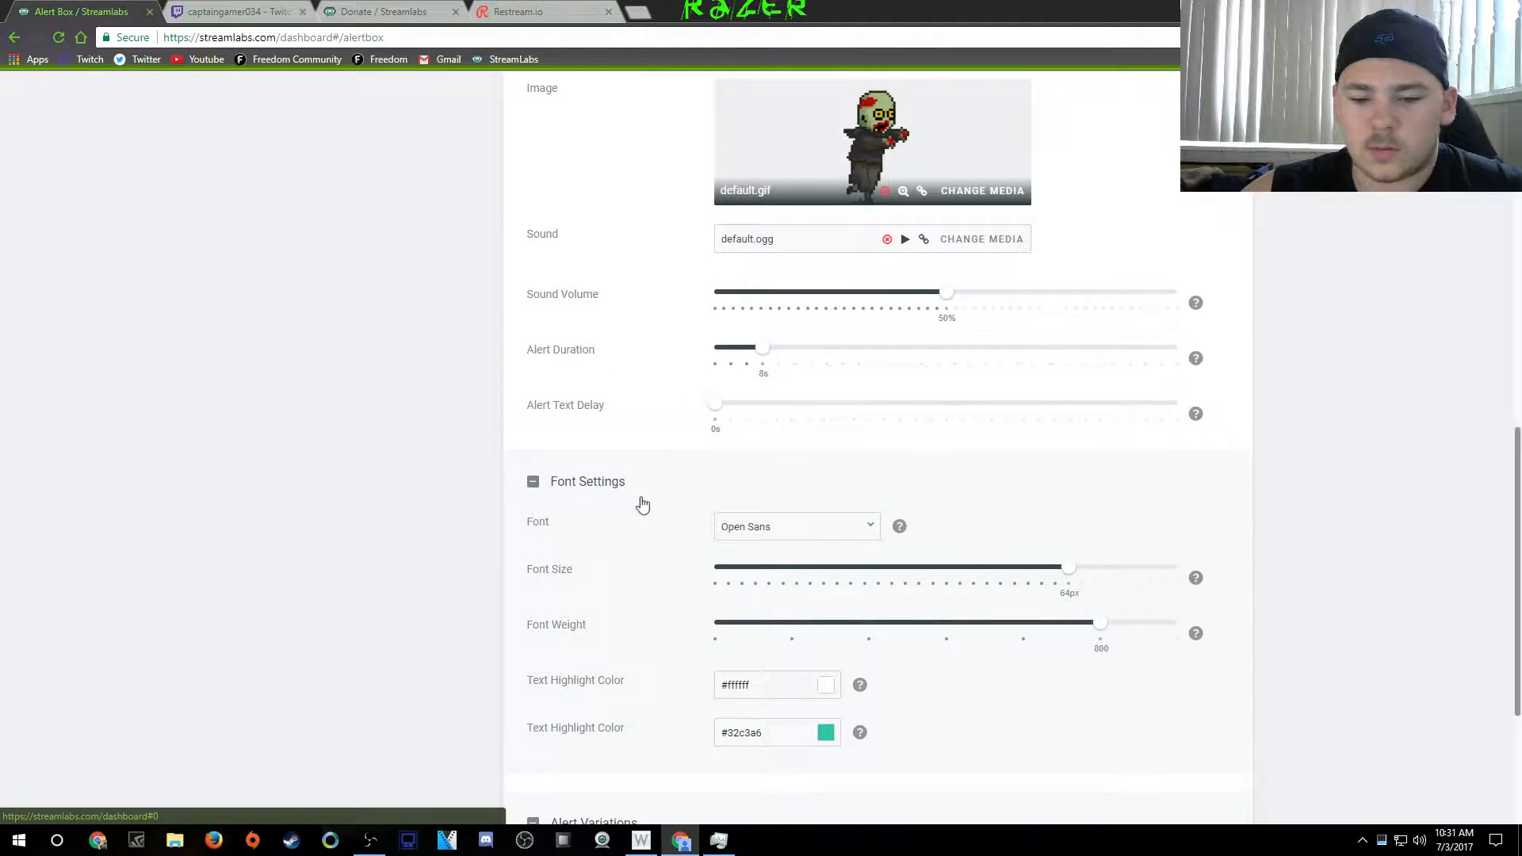
{"action": "scroll", "coordinate": [637, 515], "scroll_direction": "down", "scroll_amount": 2}
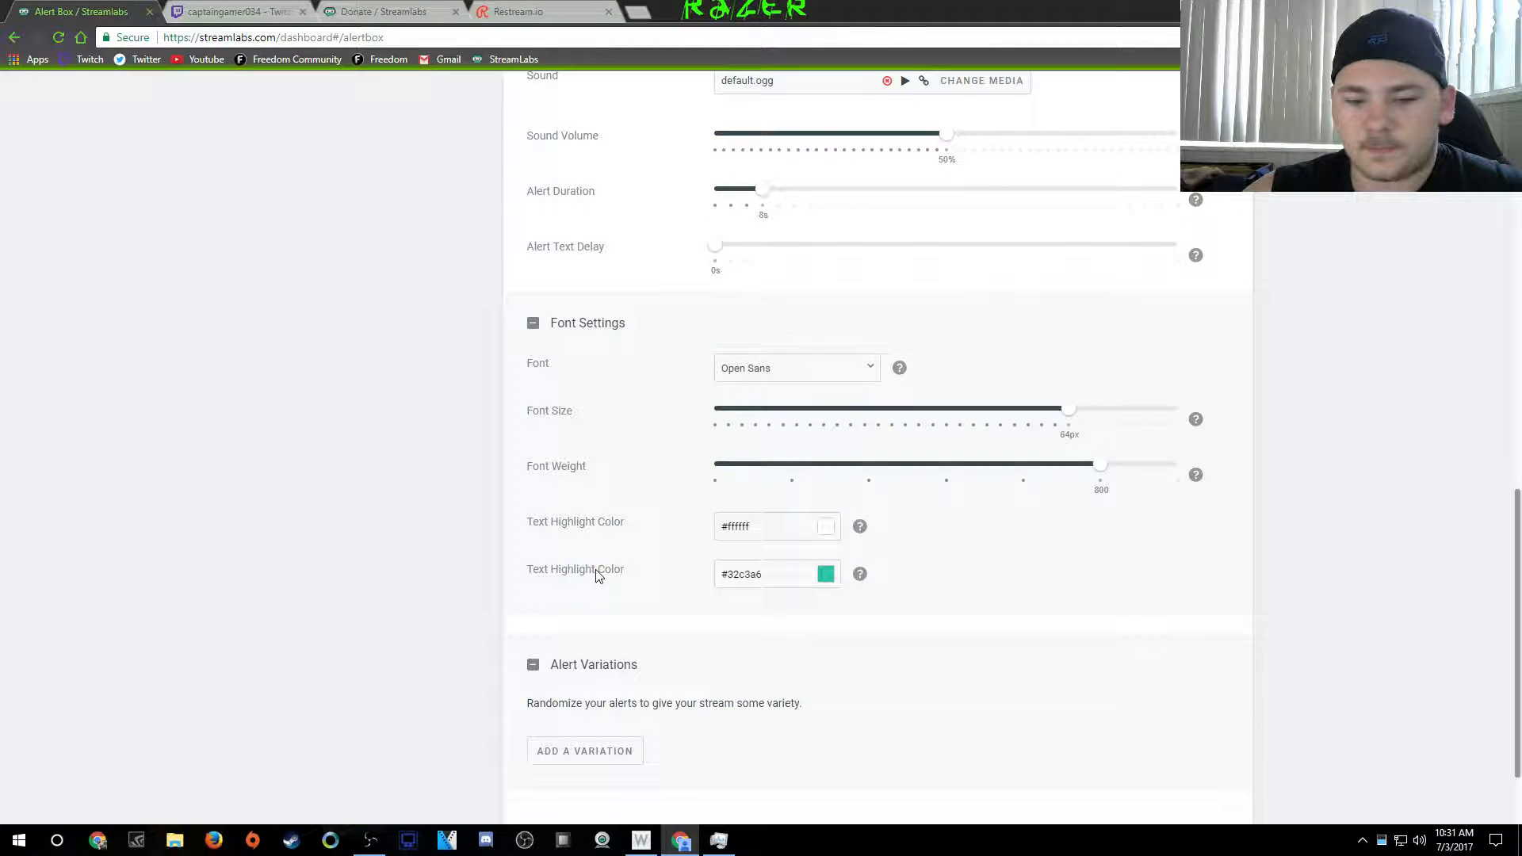
{"action": "scroll", "coordinate": [596, 577], "scroll_direction": "down", "scroll_amount": 1}
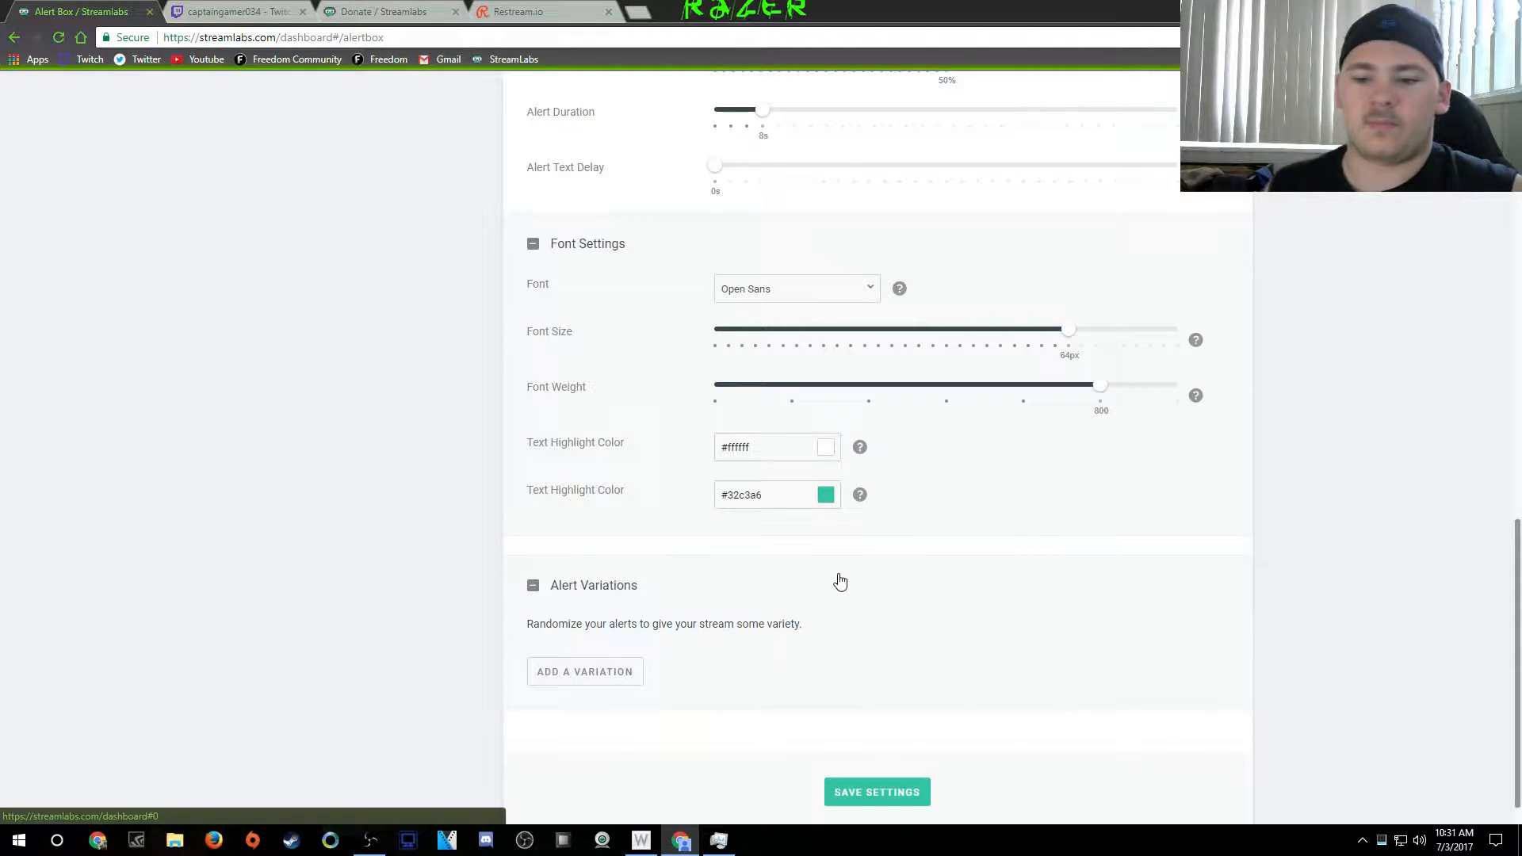
{"action": "scroll", "coordinate": [1056, 506], "scroll_direction": "up", "scroll_amount": 9}
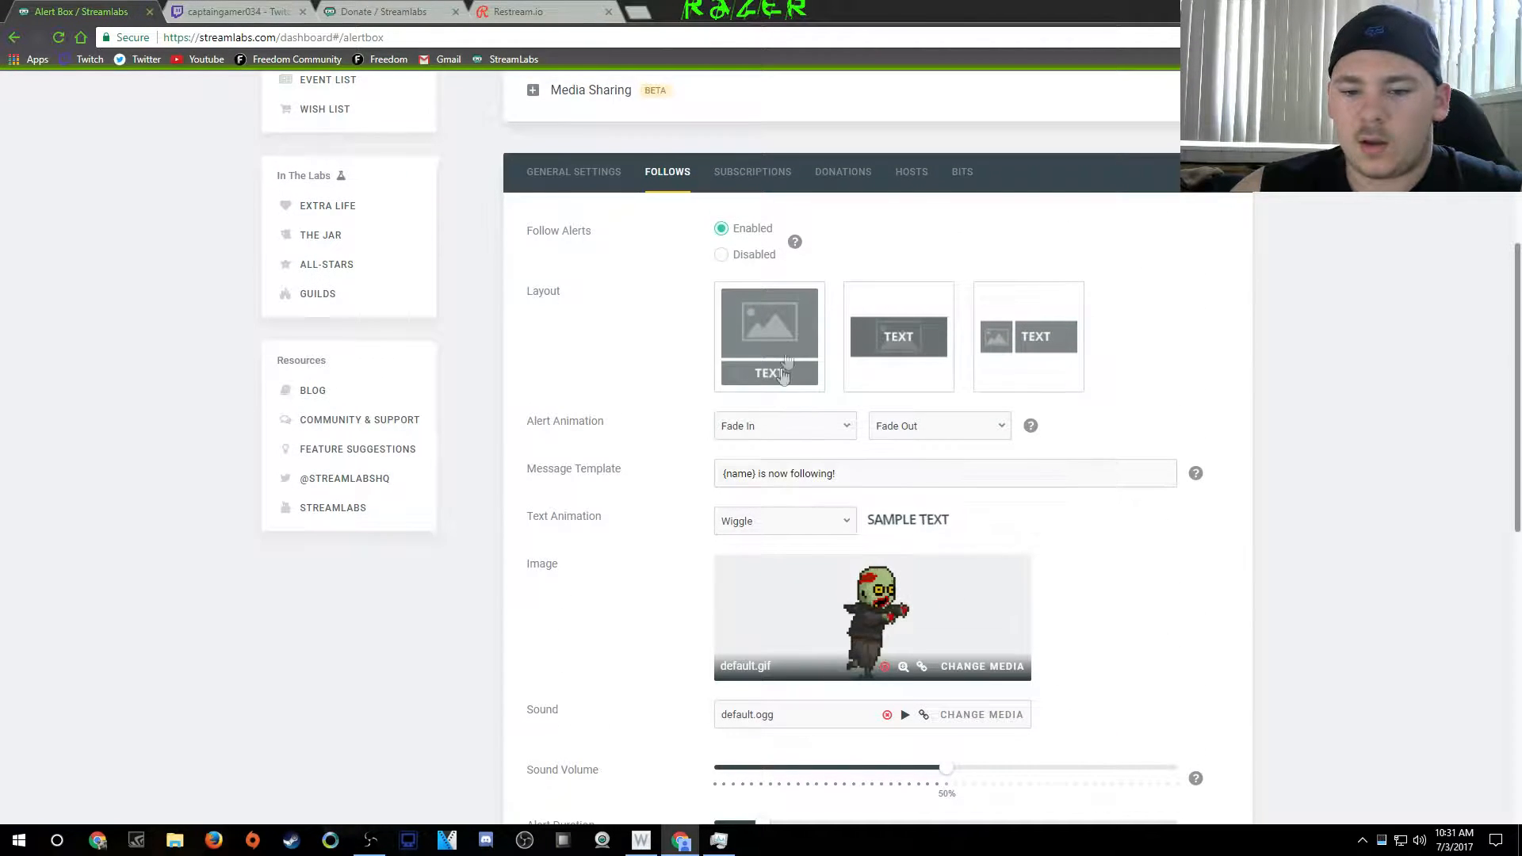
Review the subscription alert's resub message settings and resub message text-to-speech options
{"action": "left_click", "coordinate": [752, 172]}
{"action": "scroll", "coordinate": [886, 368], "scroll_direction": "down", "scroll_amount": 7}
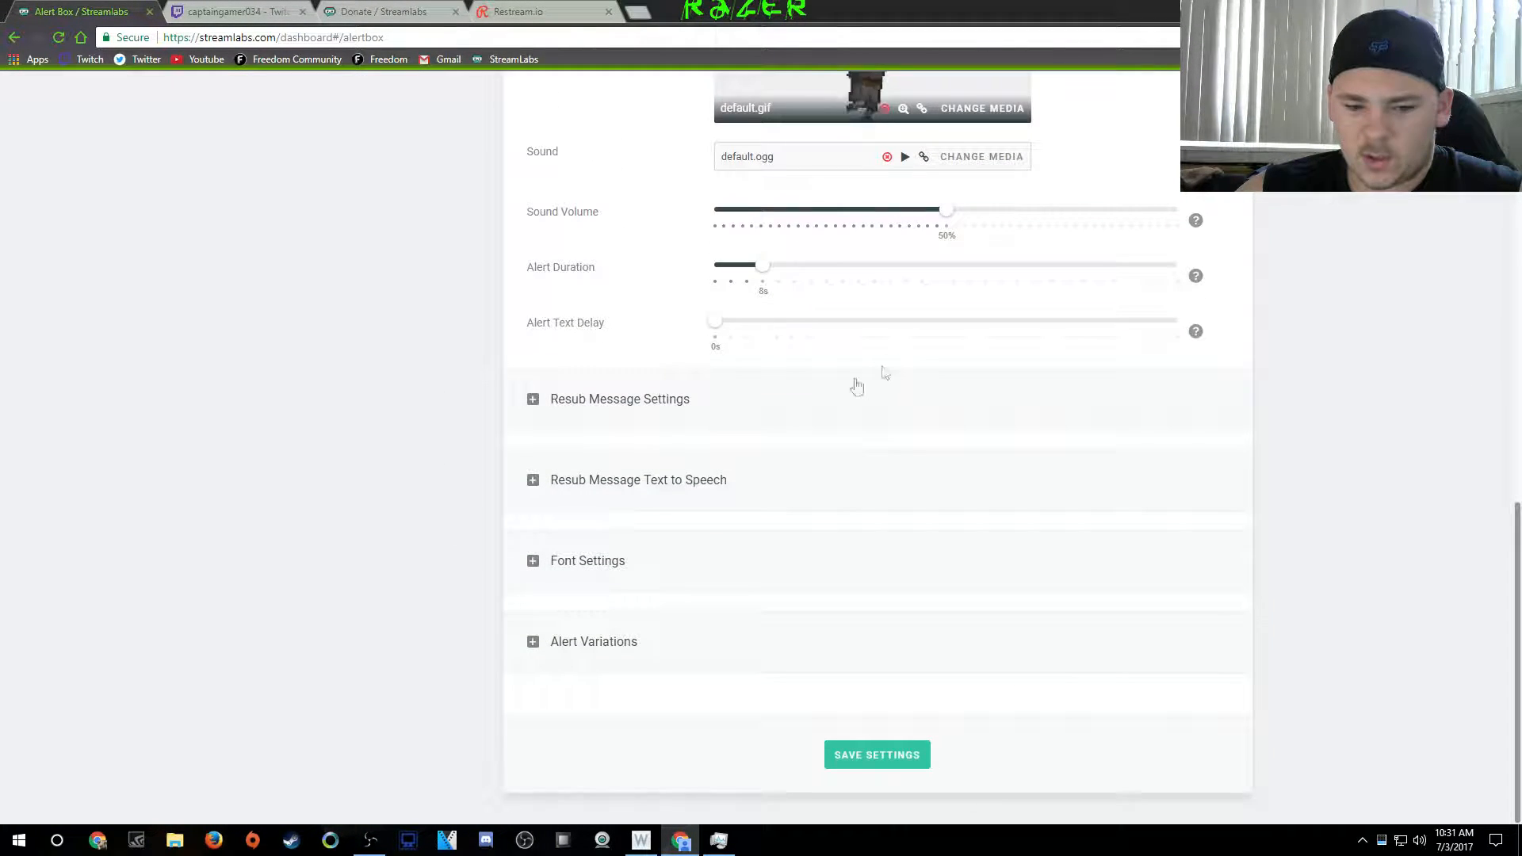
{"action": "left_click", "coordinate": [714, 485]}
{"action": "scroll", "coordinate": [639, 506], "scroll_direction": "down", "scroll_amount": 1}
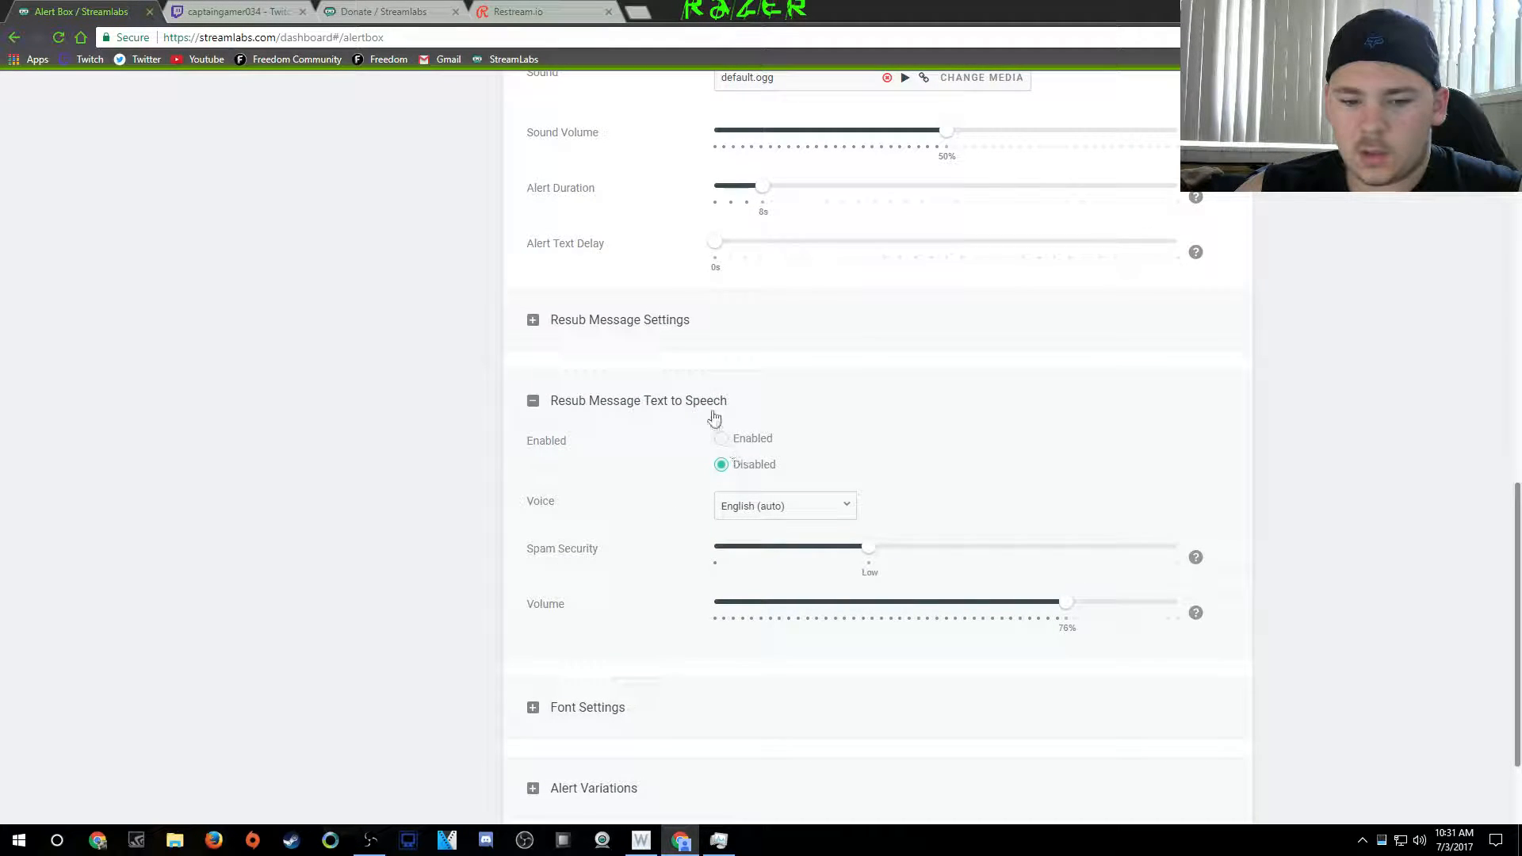
{"action": "left_click", "coordinate": [713, 319]}
{"action": "scroll", "coordinate": [753, 409], "scroll_direction": "down", "scroll_amount": 2}
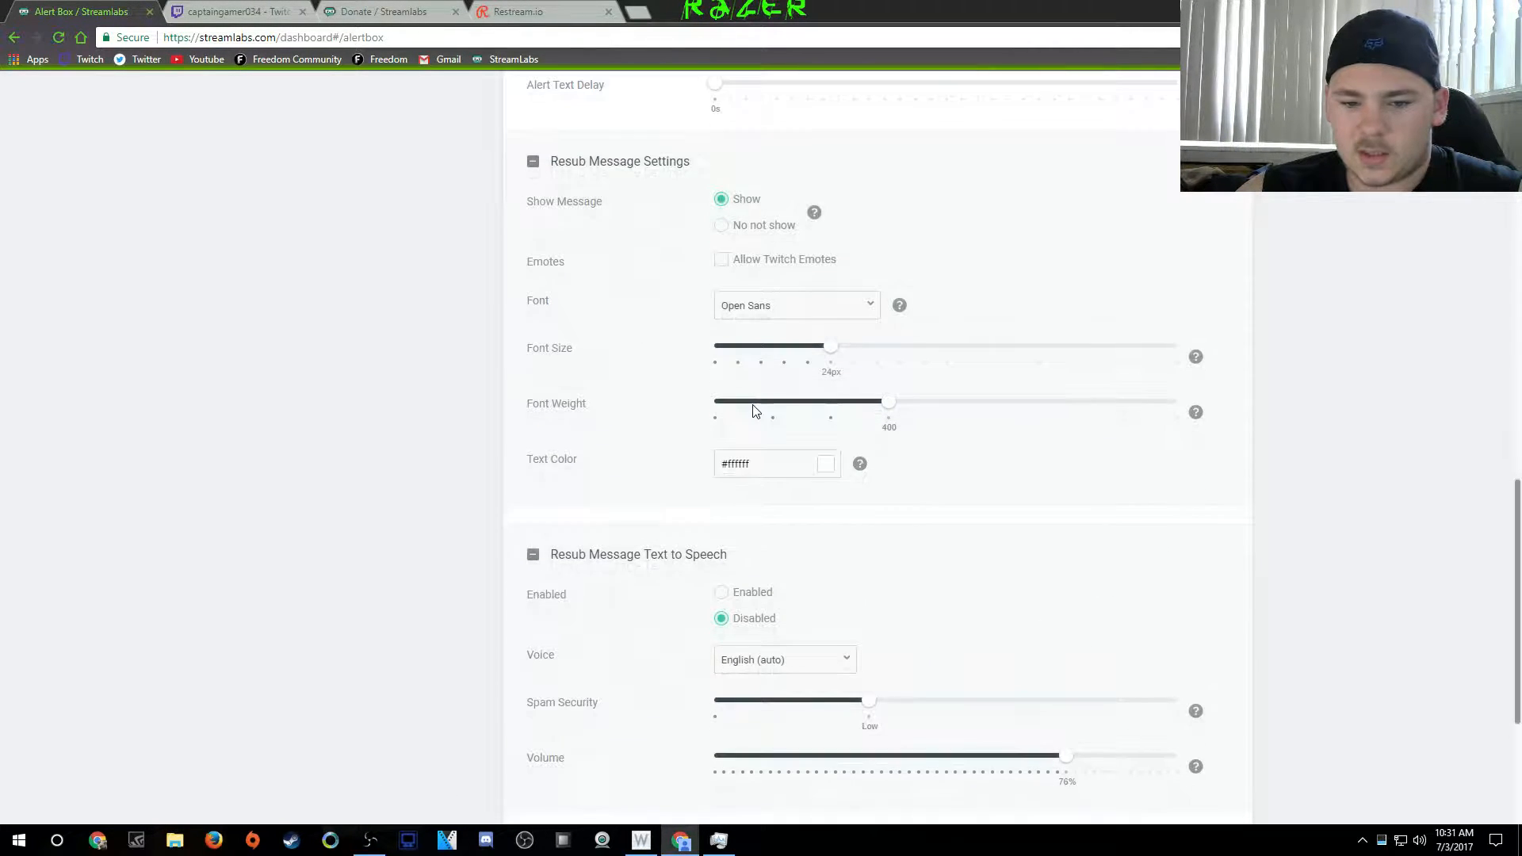
{"action": "scroll", "coordinate": [899, 249], "scroll_direction": "down", "scroll_amount": 2}
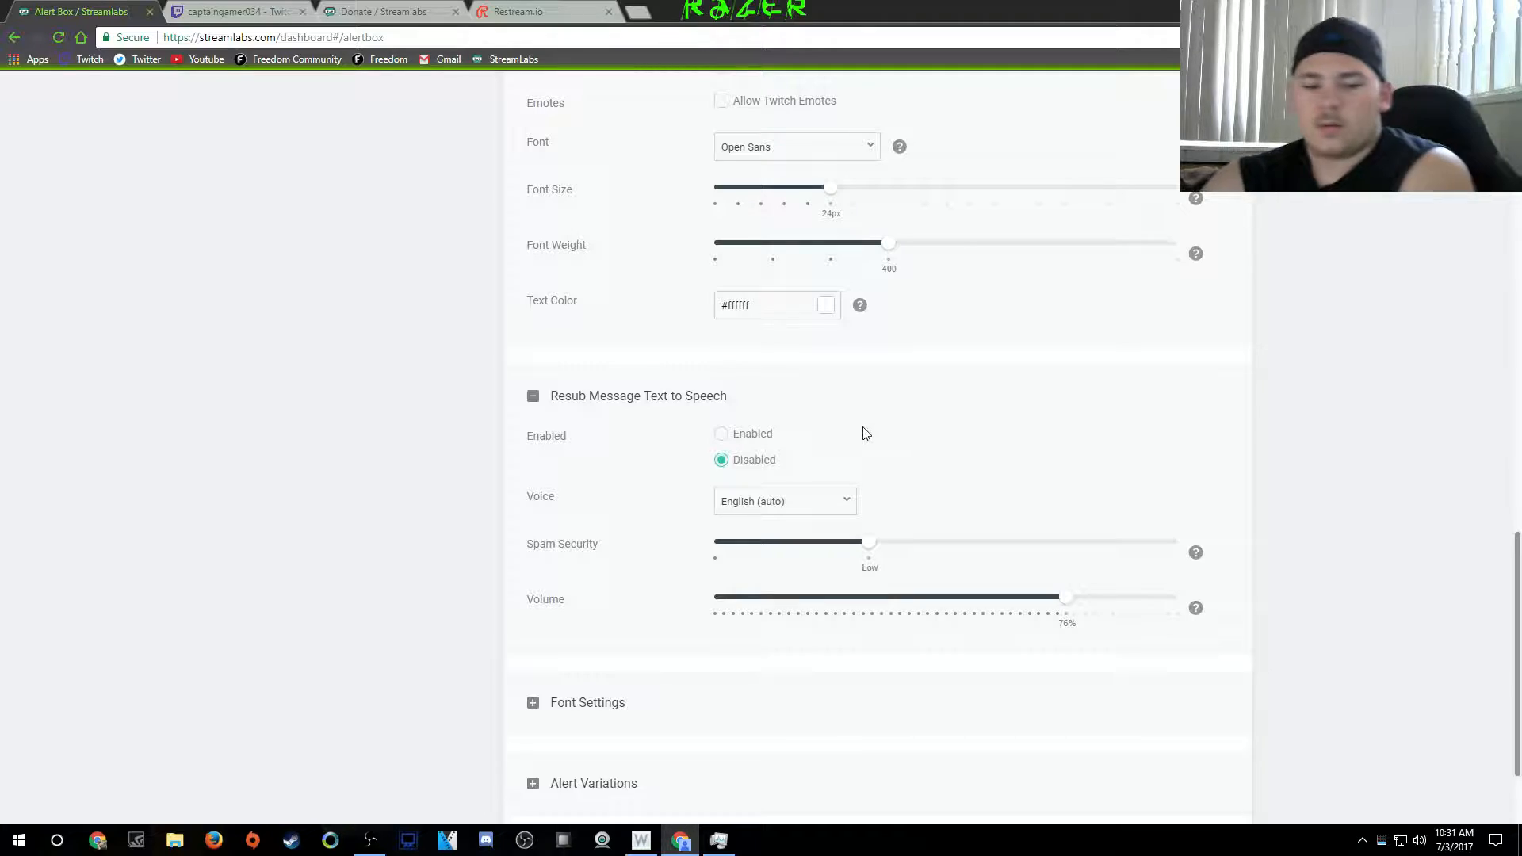
{"action": "scroll", "coordinate": [1134, 323], "scroll_direction": "up", "scroll_amount": 15}
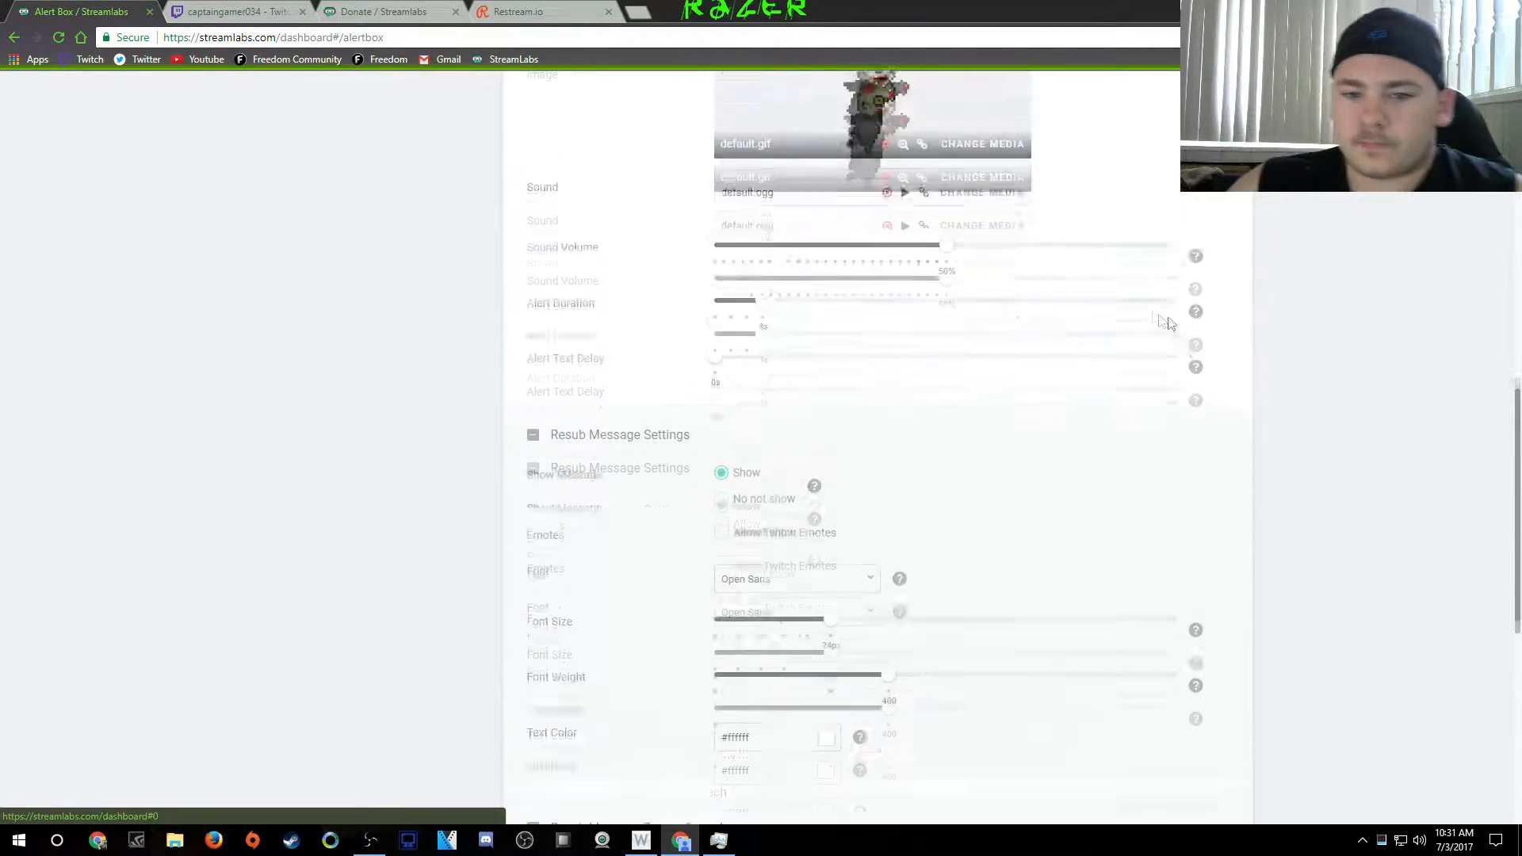
{"action": "scroll", "coordinate": [1134, 322], "scroll_direction": "up", "scroll_amount": 3}
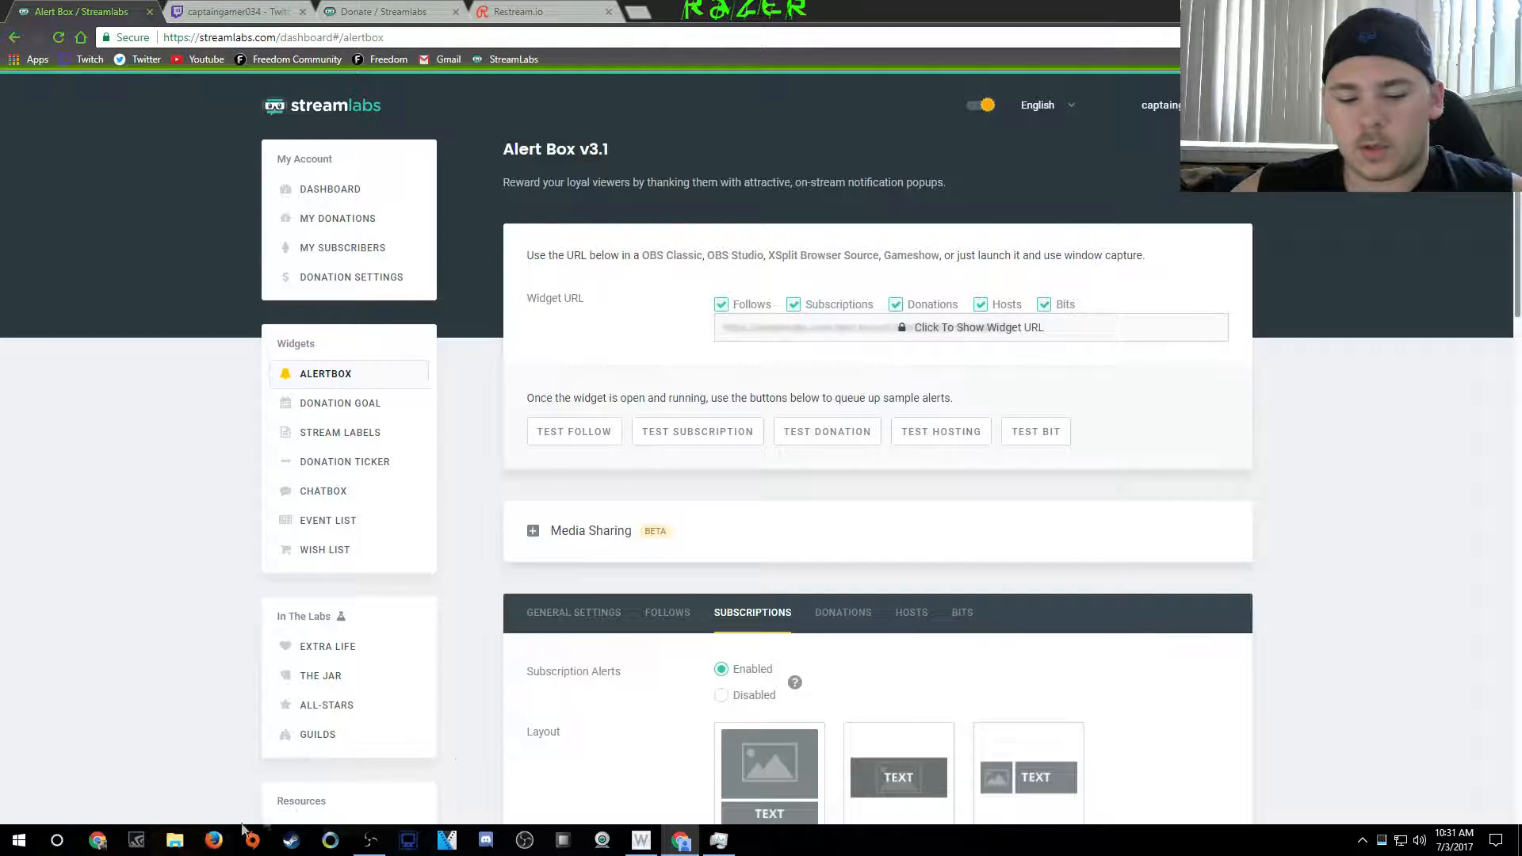
Switch to OBS Studio, bring its window onto the main screen, and add a scene named Test
{"action": "left_click", "coordinate": [525, 842]}
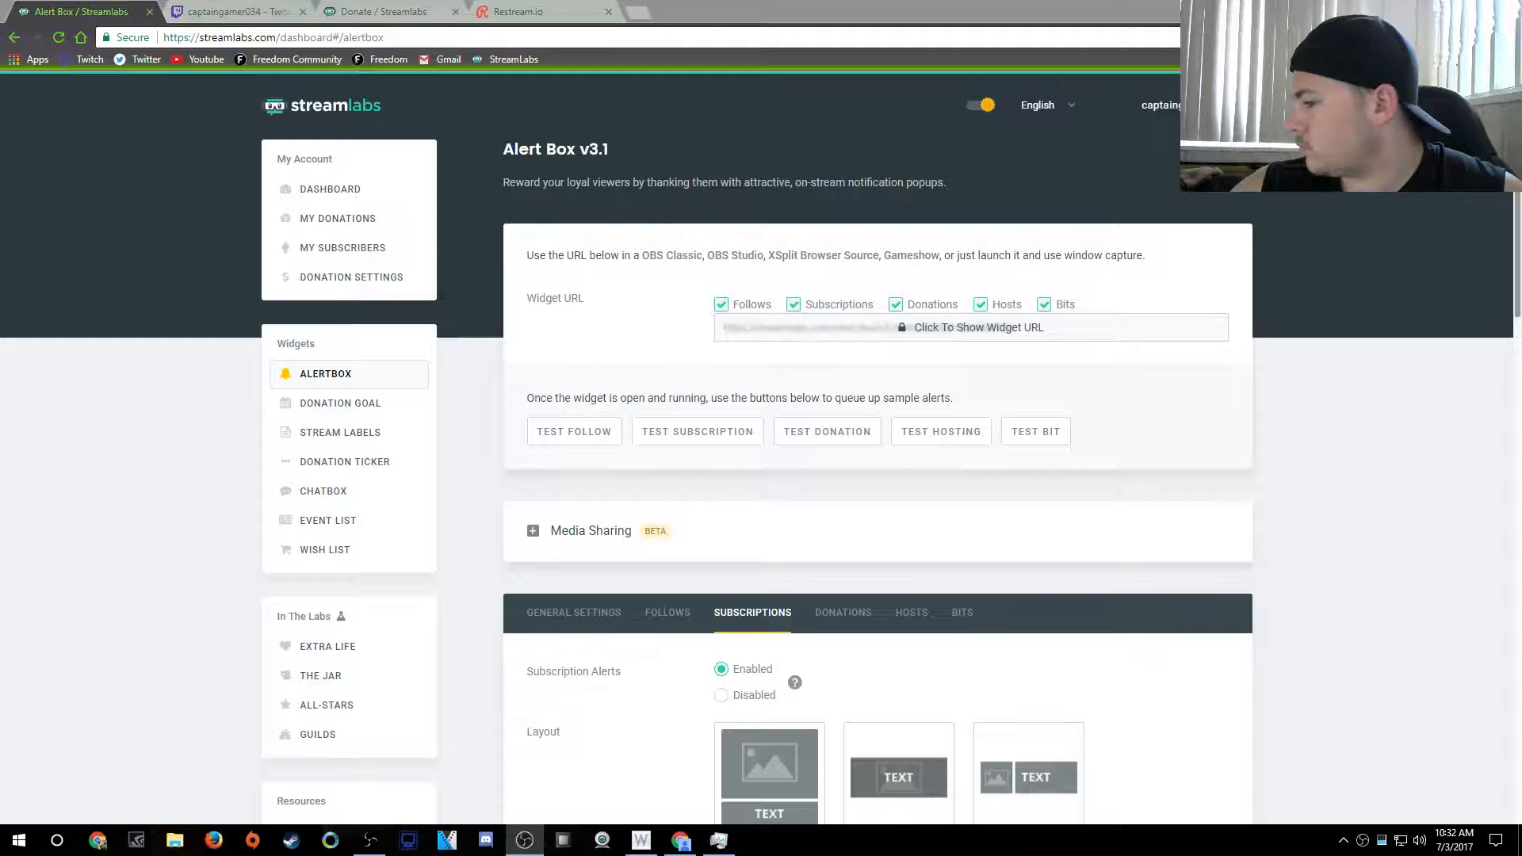
{"action": "left_click_drag", "start_coordinate": [1521, 240], "coordinate": [789, 138]}
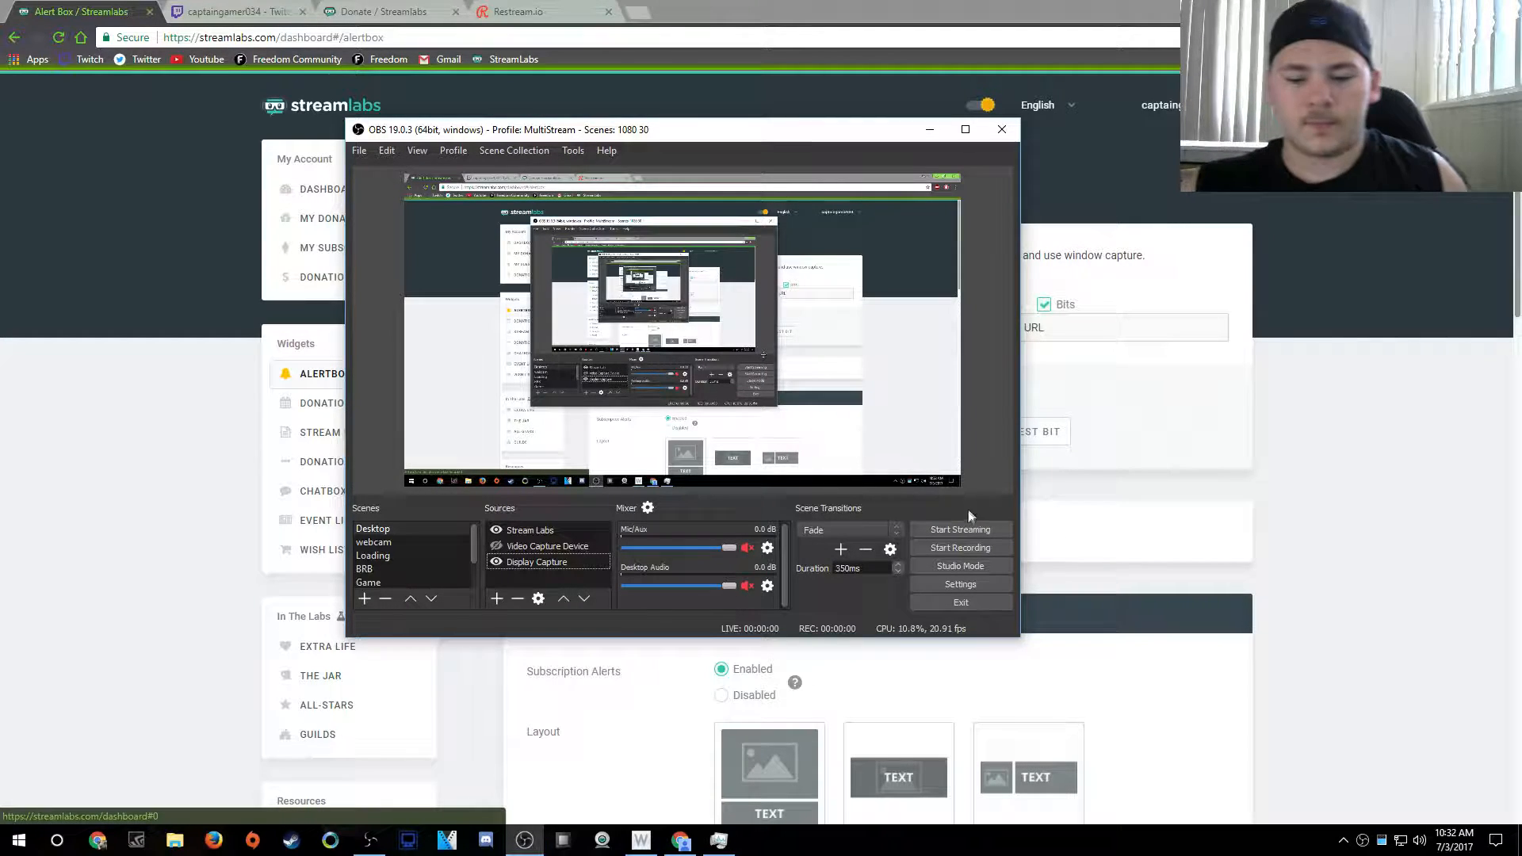
{"action": "left_click", "coordinate": [365, 598]}
{"action": "type", "text": "Test"}
{"action": "key", "text": "Return"}
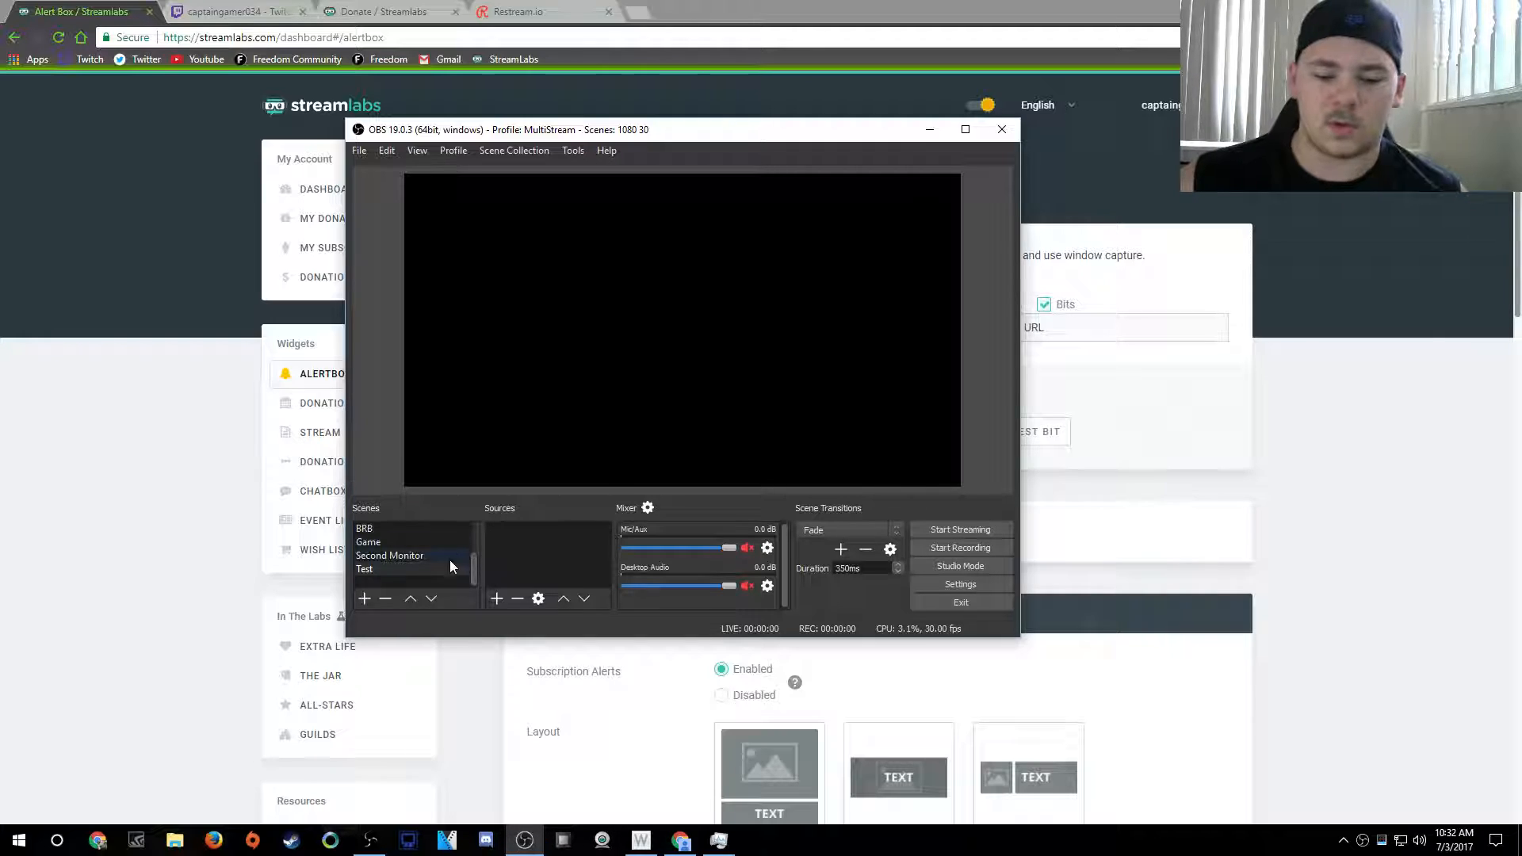
Add a display capture source named desktop to the Test scene, capturing the monitor that shows the browser
{"action": "left_click", "coordinate": [497, 599]}
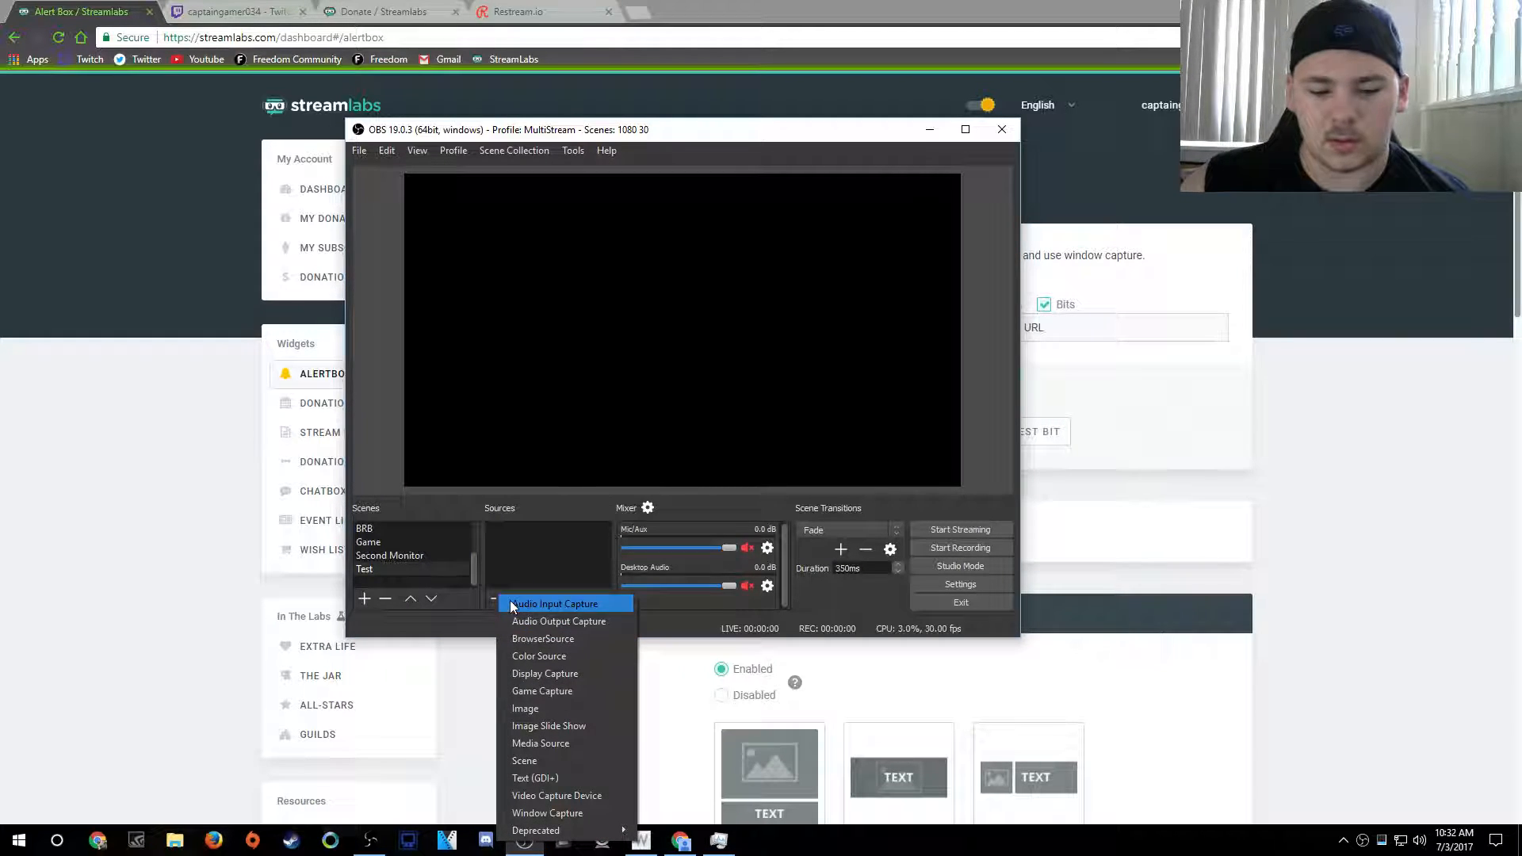
{"action": "left_click", "coordinate": [578, 674]}
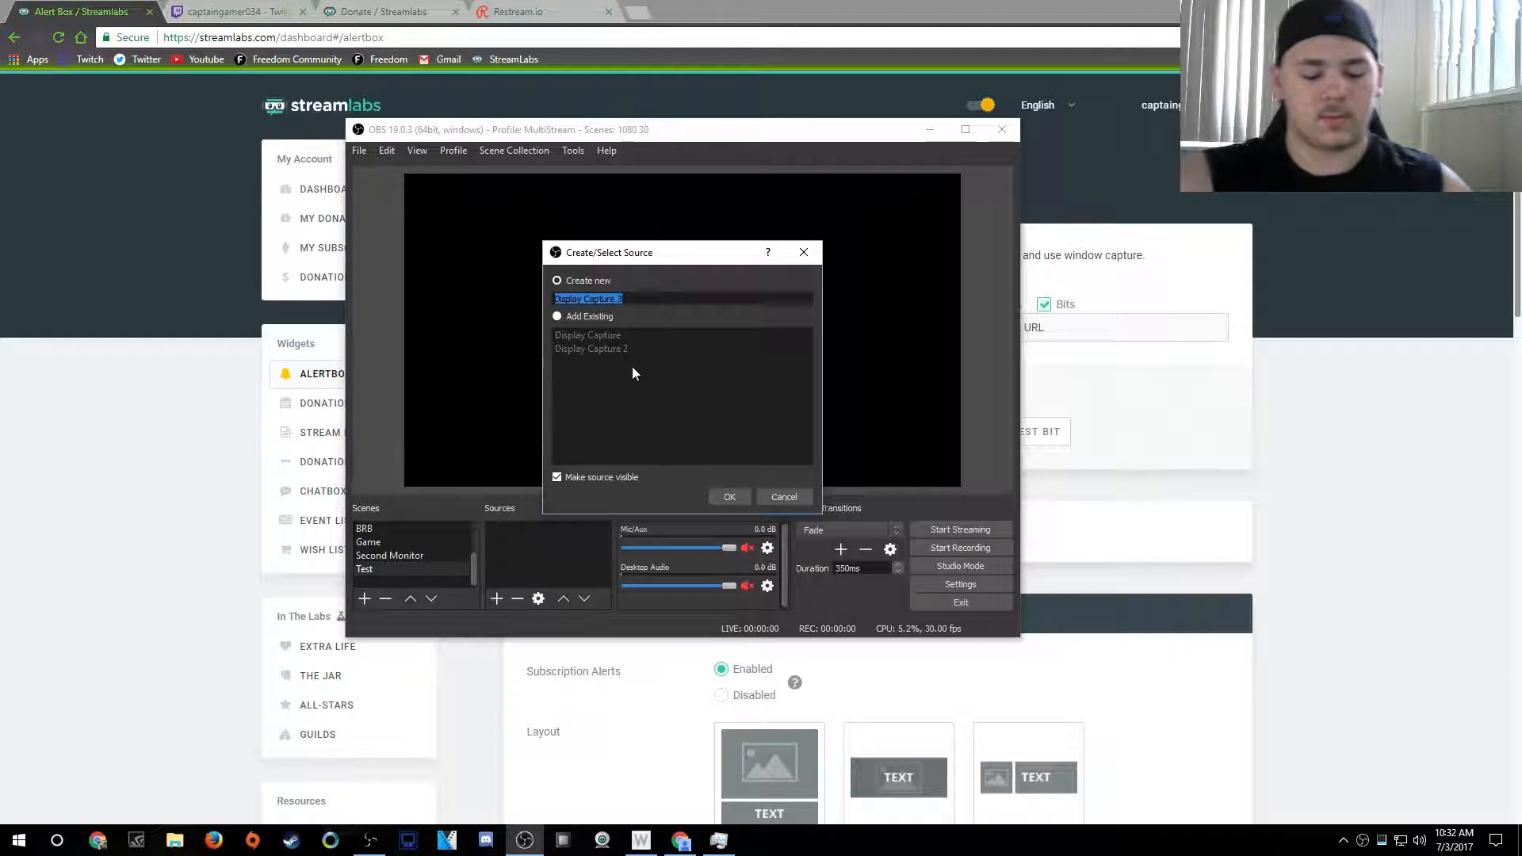
{"action": "type", "text": "desktop"}
{"action": "key", "text": "Return"}
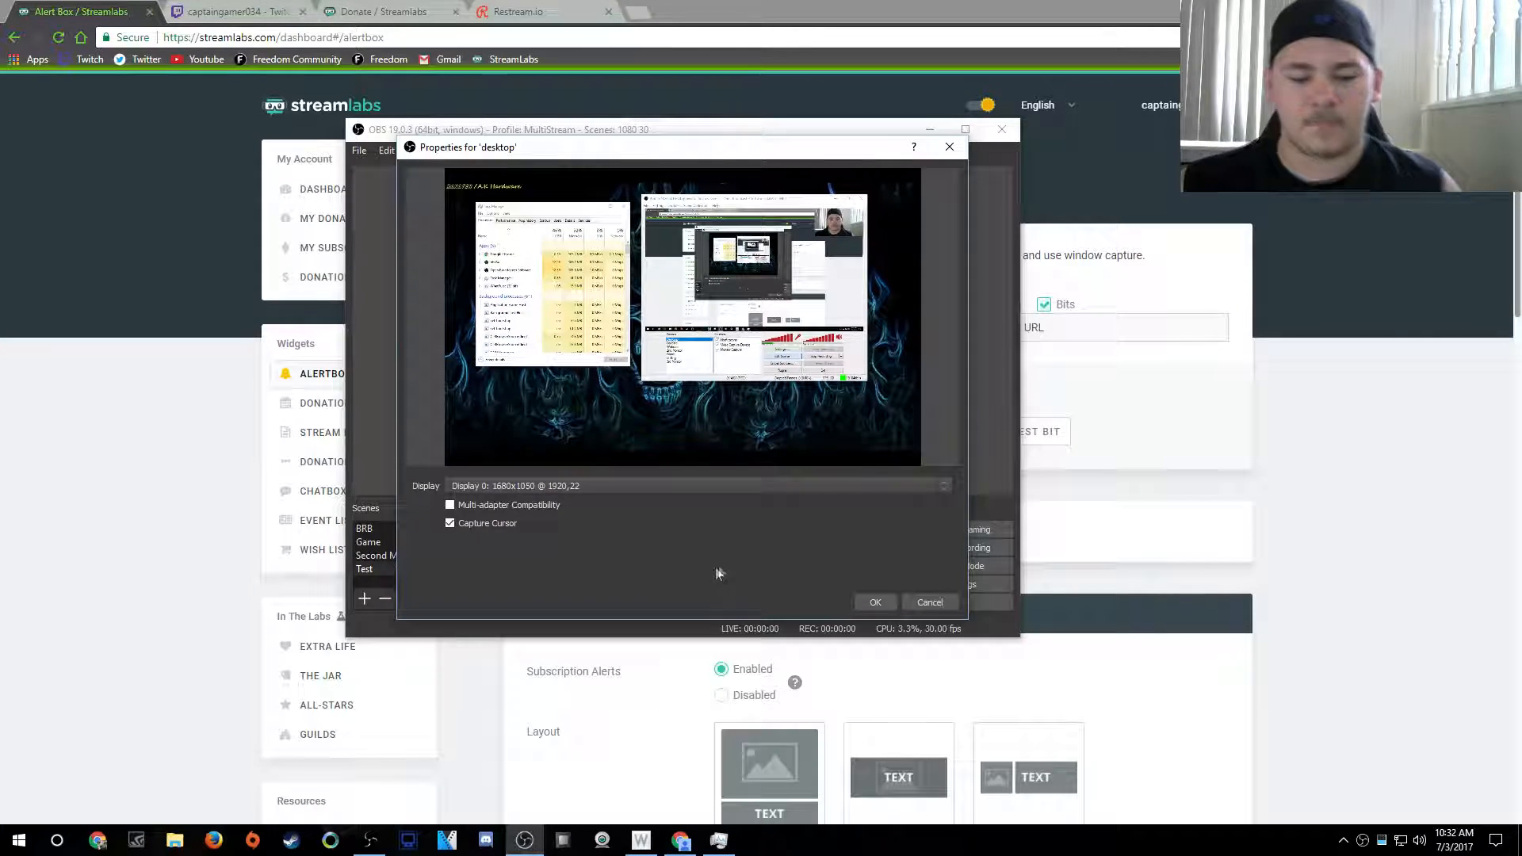
{"action": "left_click", "coordinate": [687, 491]}
{"action": "left_click", "coordinate": [664, 517]}
{"action": "left_click", "coordinate": [873, 603]}
{"action": "left_click", "coordinate": [539, 553]}
Create a new BrowserSource in the Test scene, keeping the suggested source name
{"action": "left_click", "coordinate": [496, 599]}
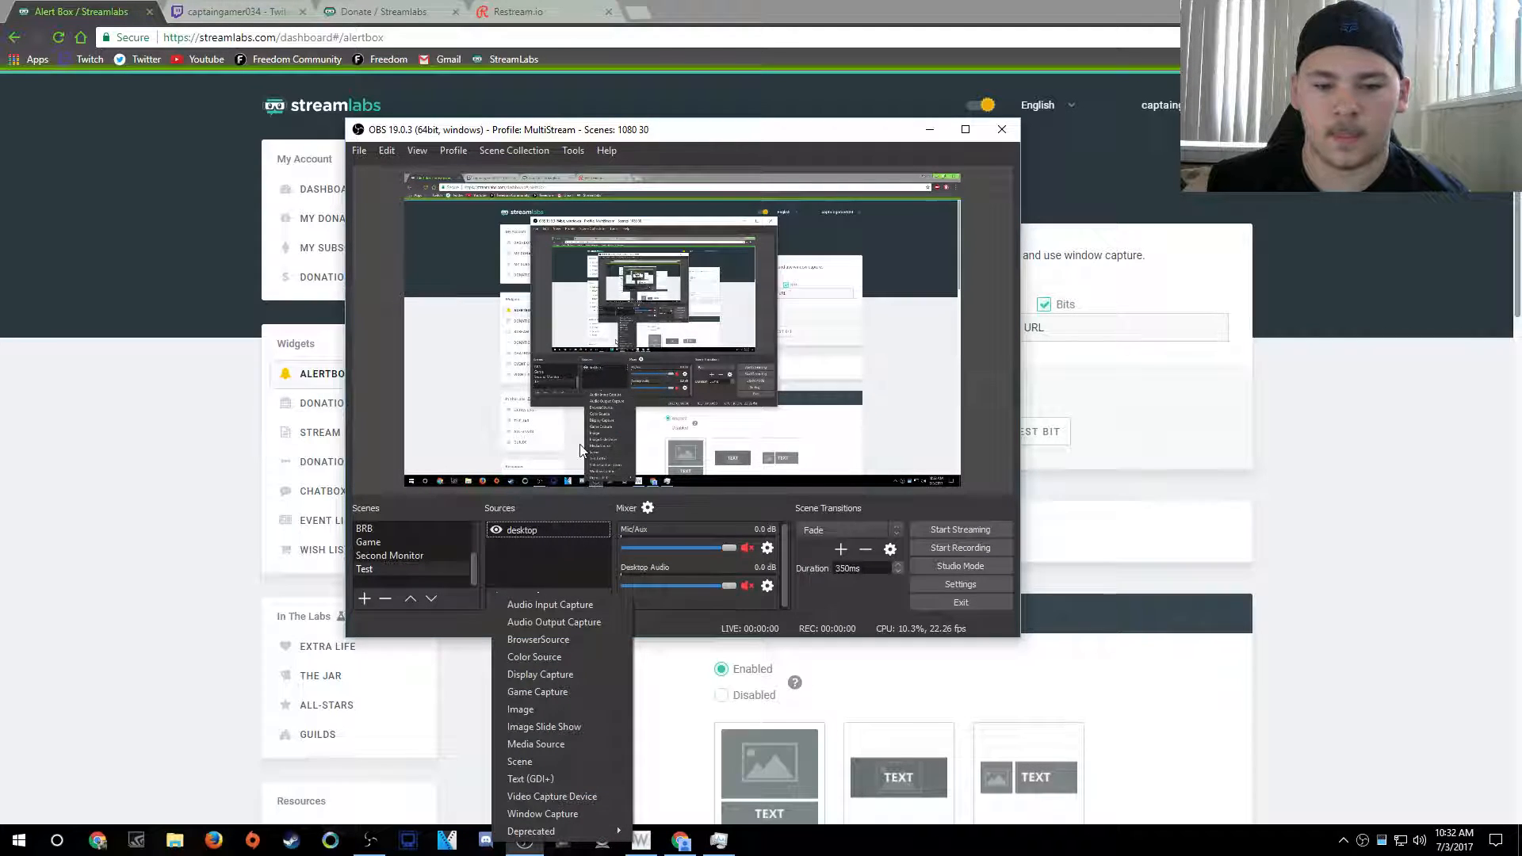
{"action": "left_click", "coordinate": [572, 639]}
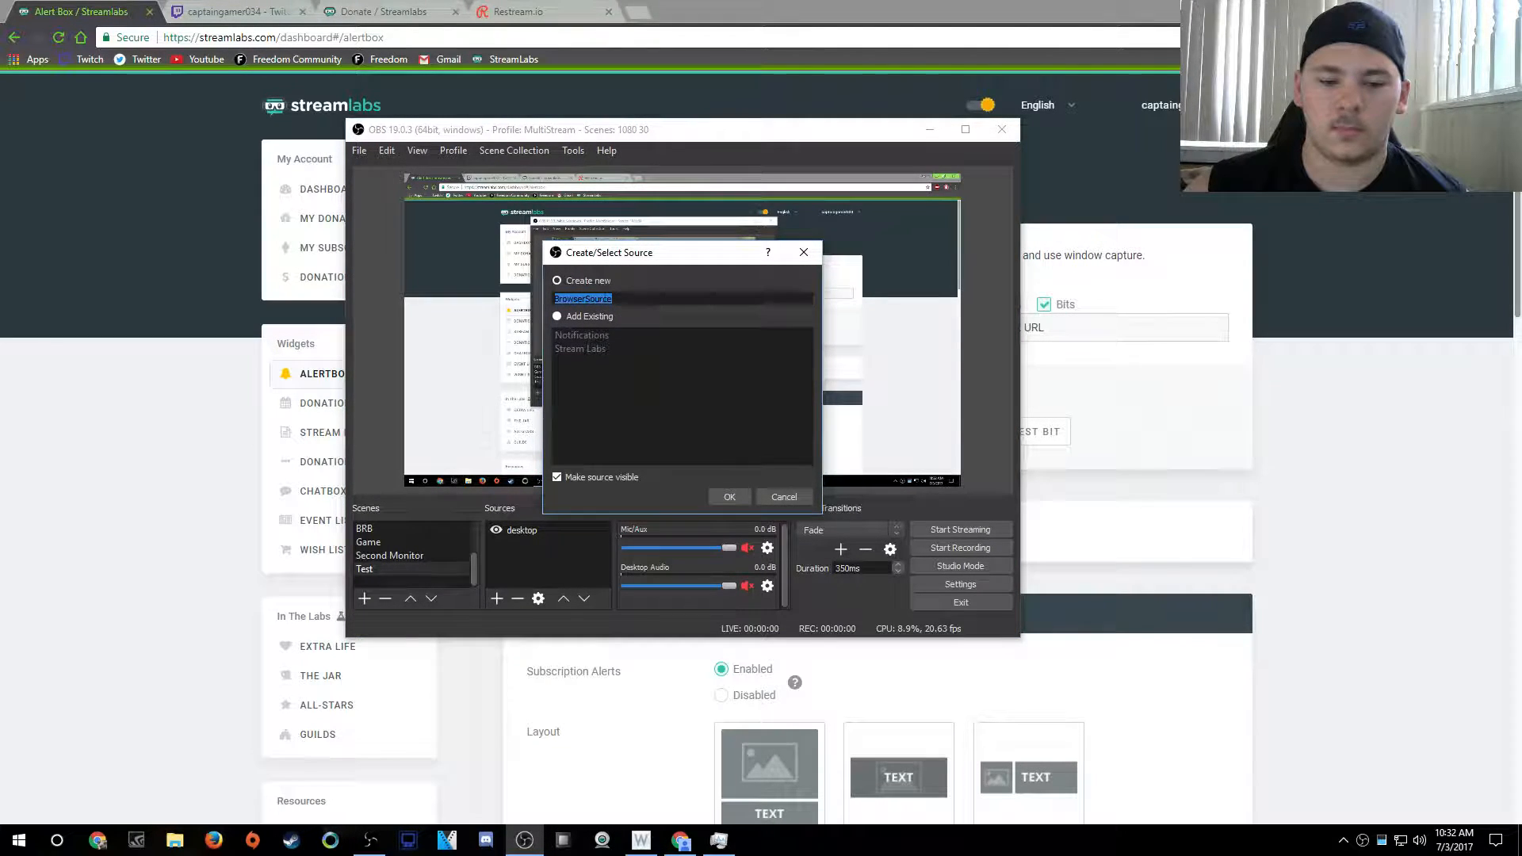
{"action": "left_click", "coordinate": [712, 498]}
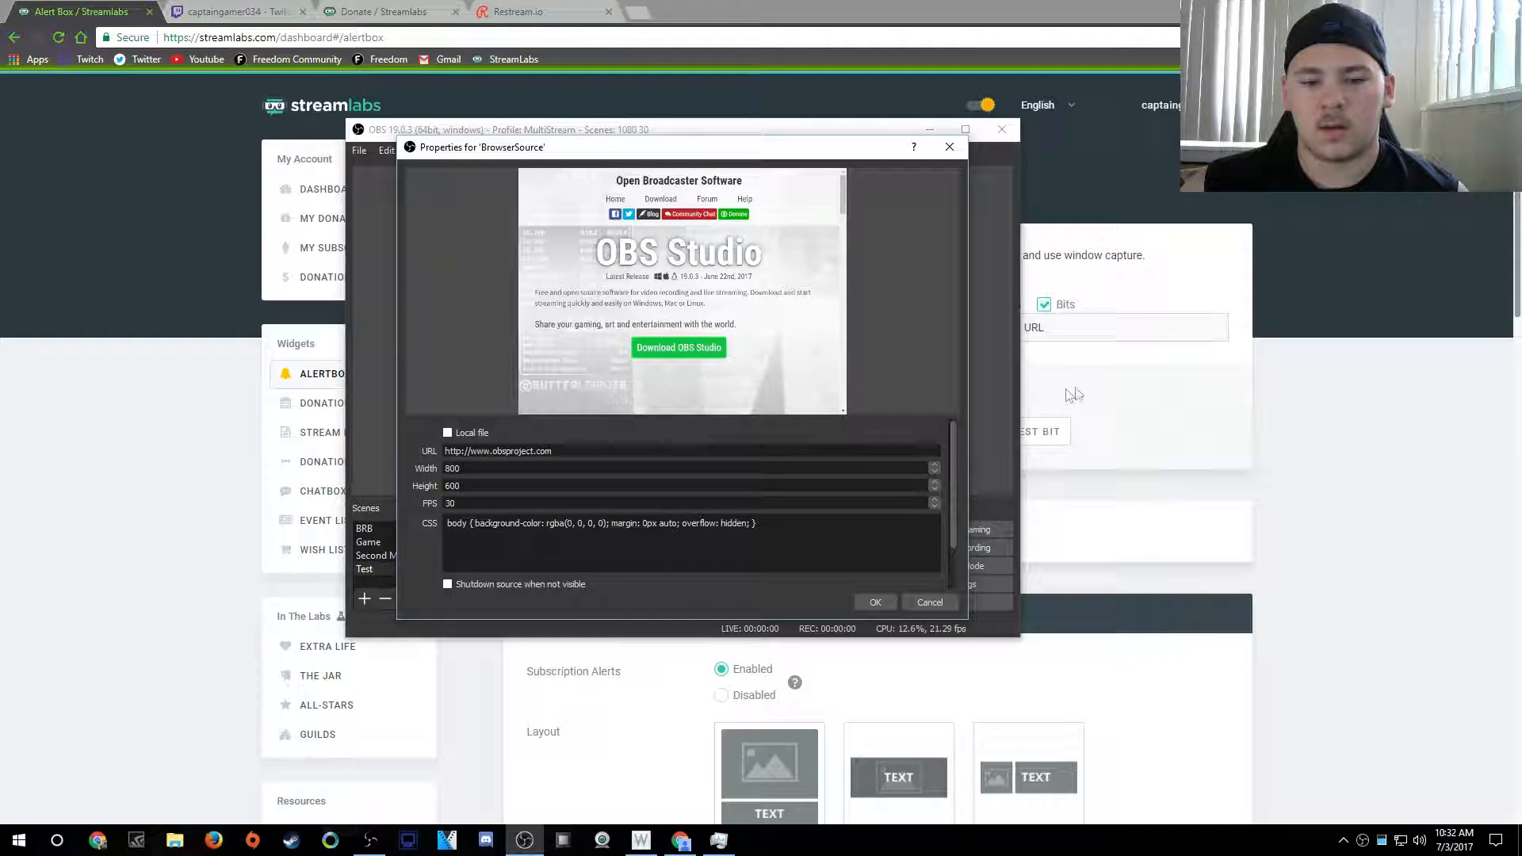
Reveal the AlertBox widget URL in Chrome, and clear the default URL in the OBS Studio browser source and accept its properties
{"action": "left_click", "coordinate": [1403, 351]}
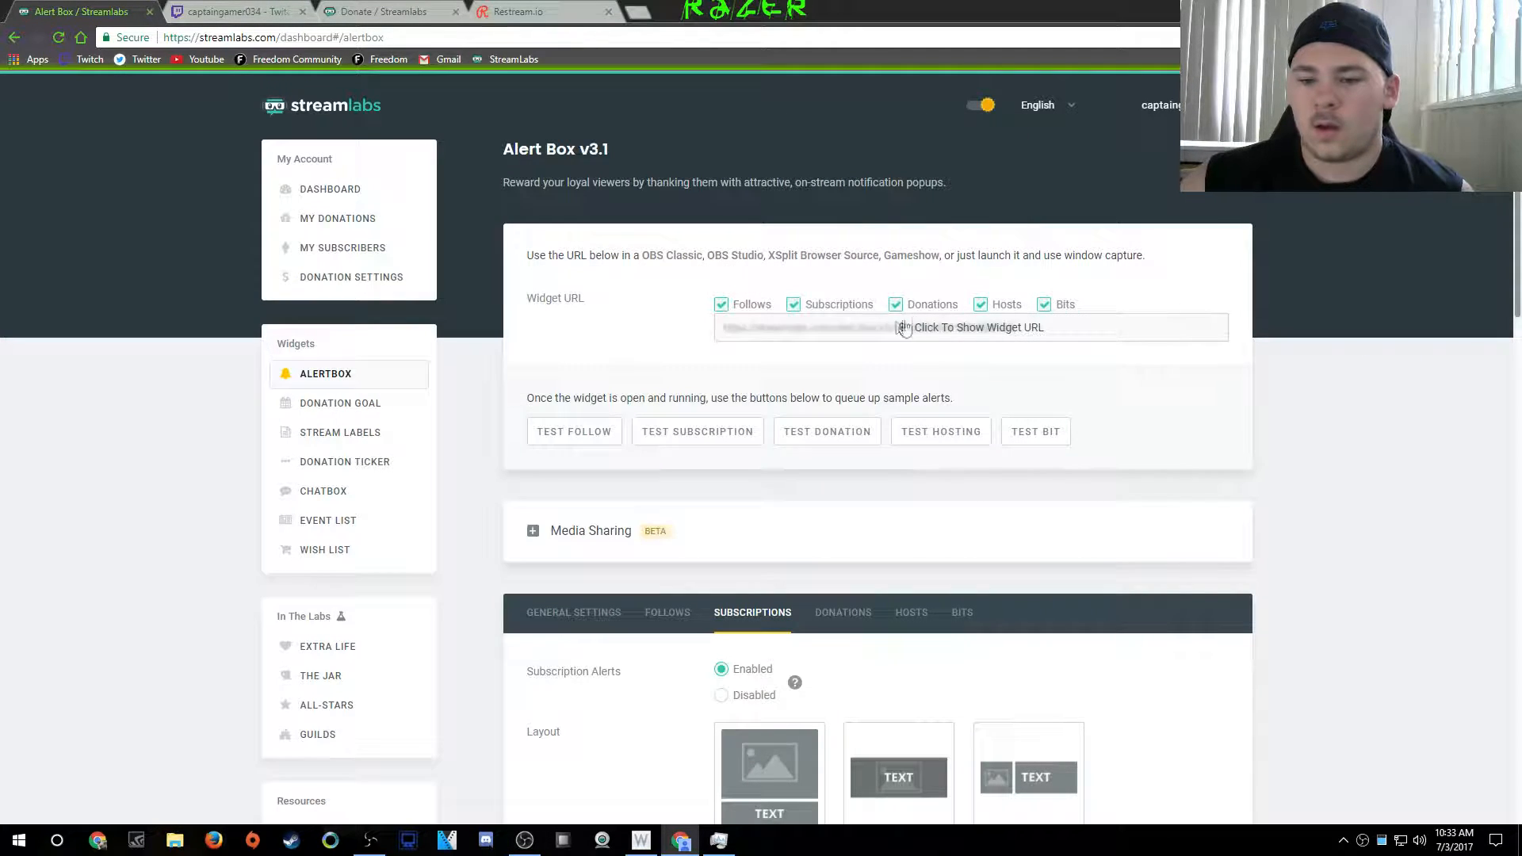
{"action": "left_click", "coordinate": [982, 332]}
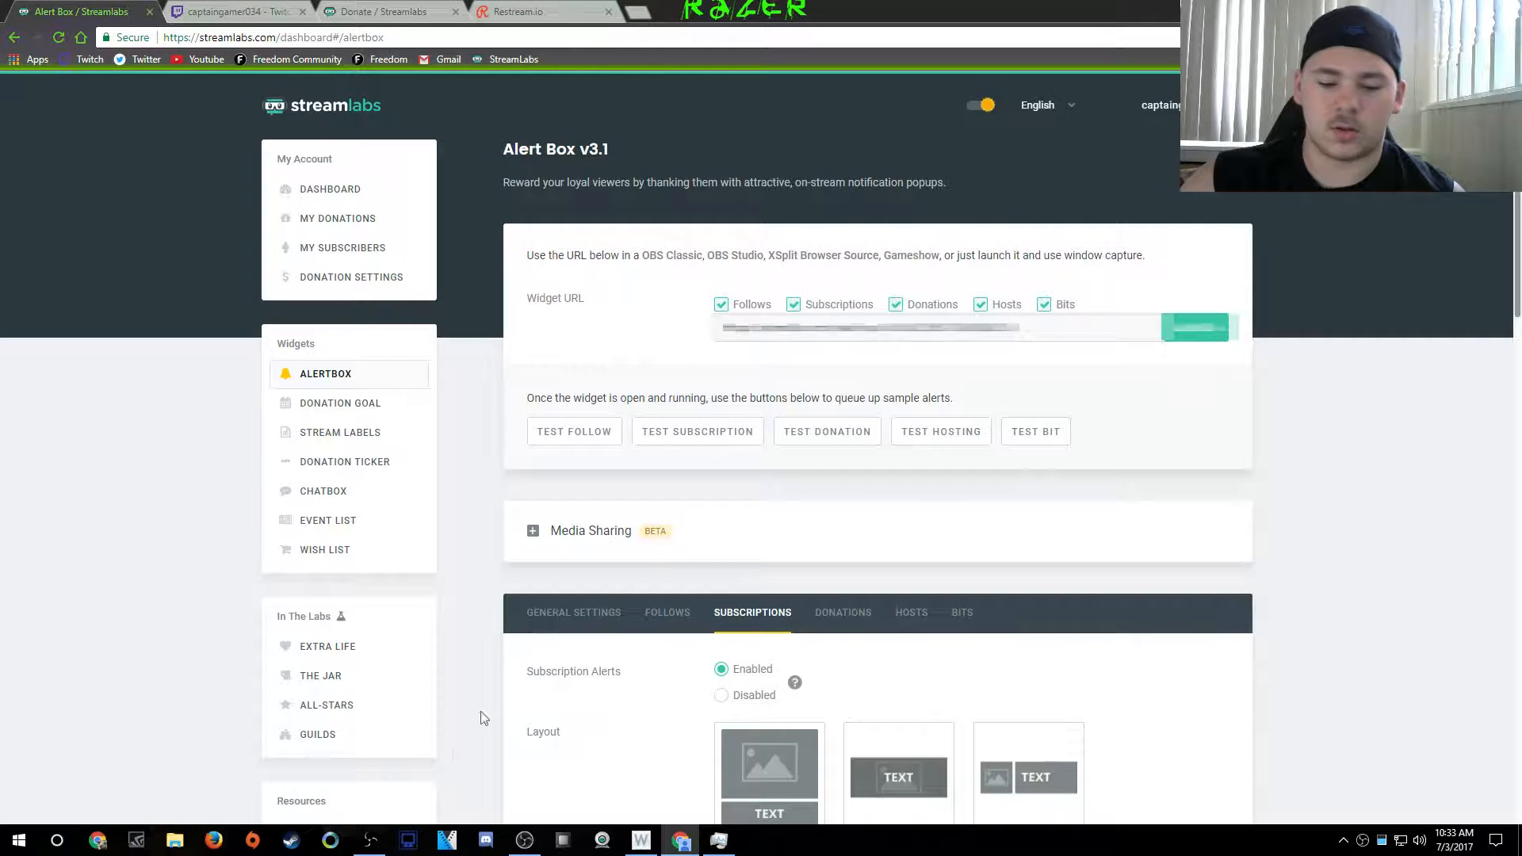
{"action": "left_click", "coordinate": [524, 840]}
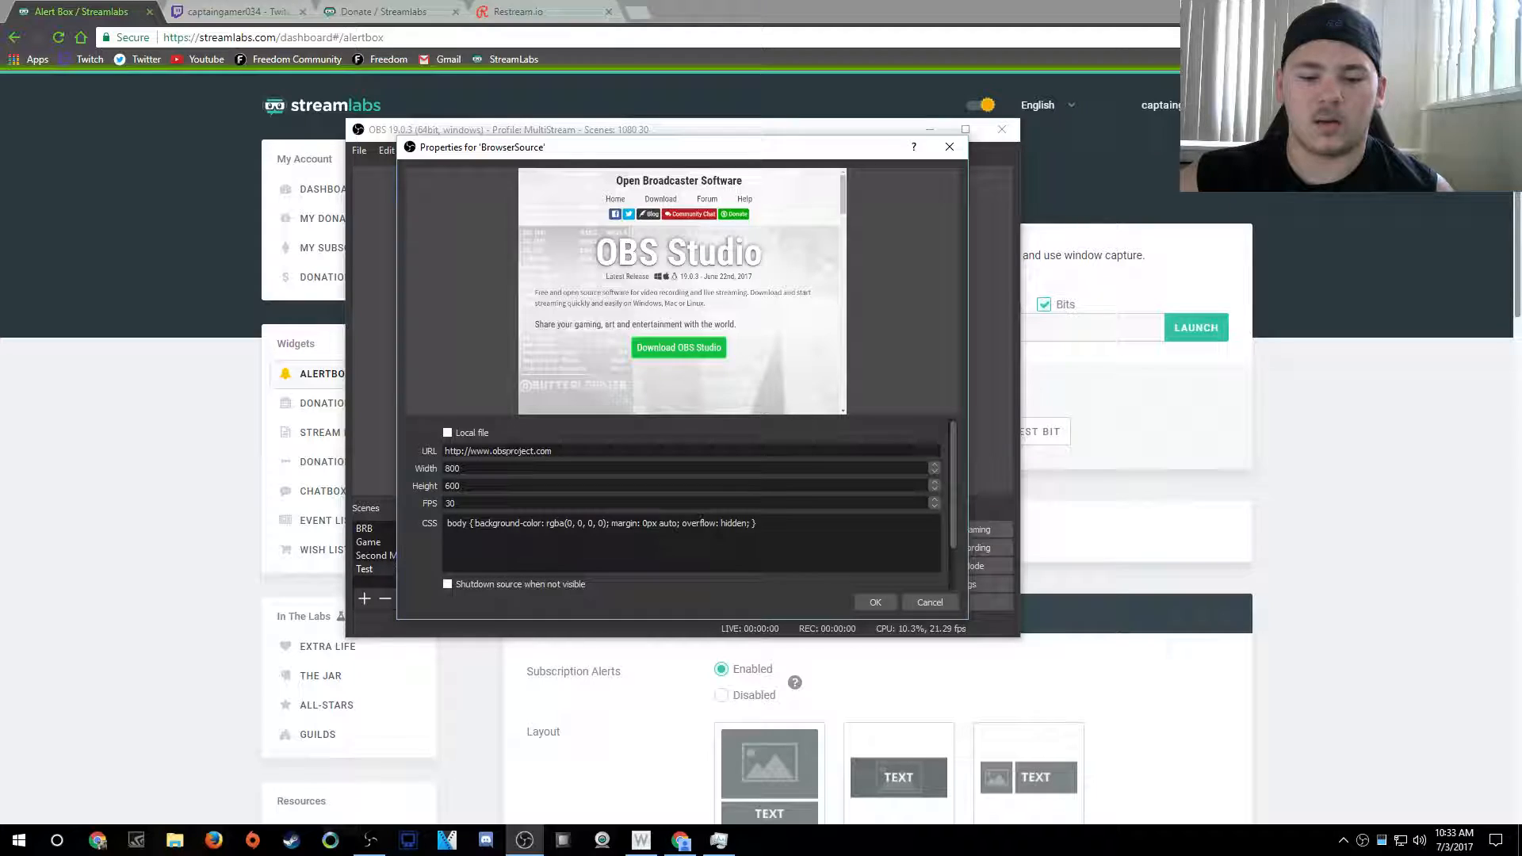
{"action": "left_click_drag", "start_coordinate": [555, 451], "coordinate": [428, 453]}
{"action": "left_click", "coordinate": [528, 451]}
{"action": "left_click_drag", "start_coordinate": [557, 451], "coordinate": [403, 458]}
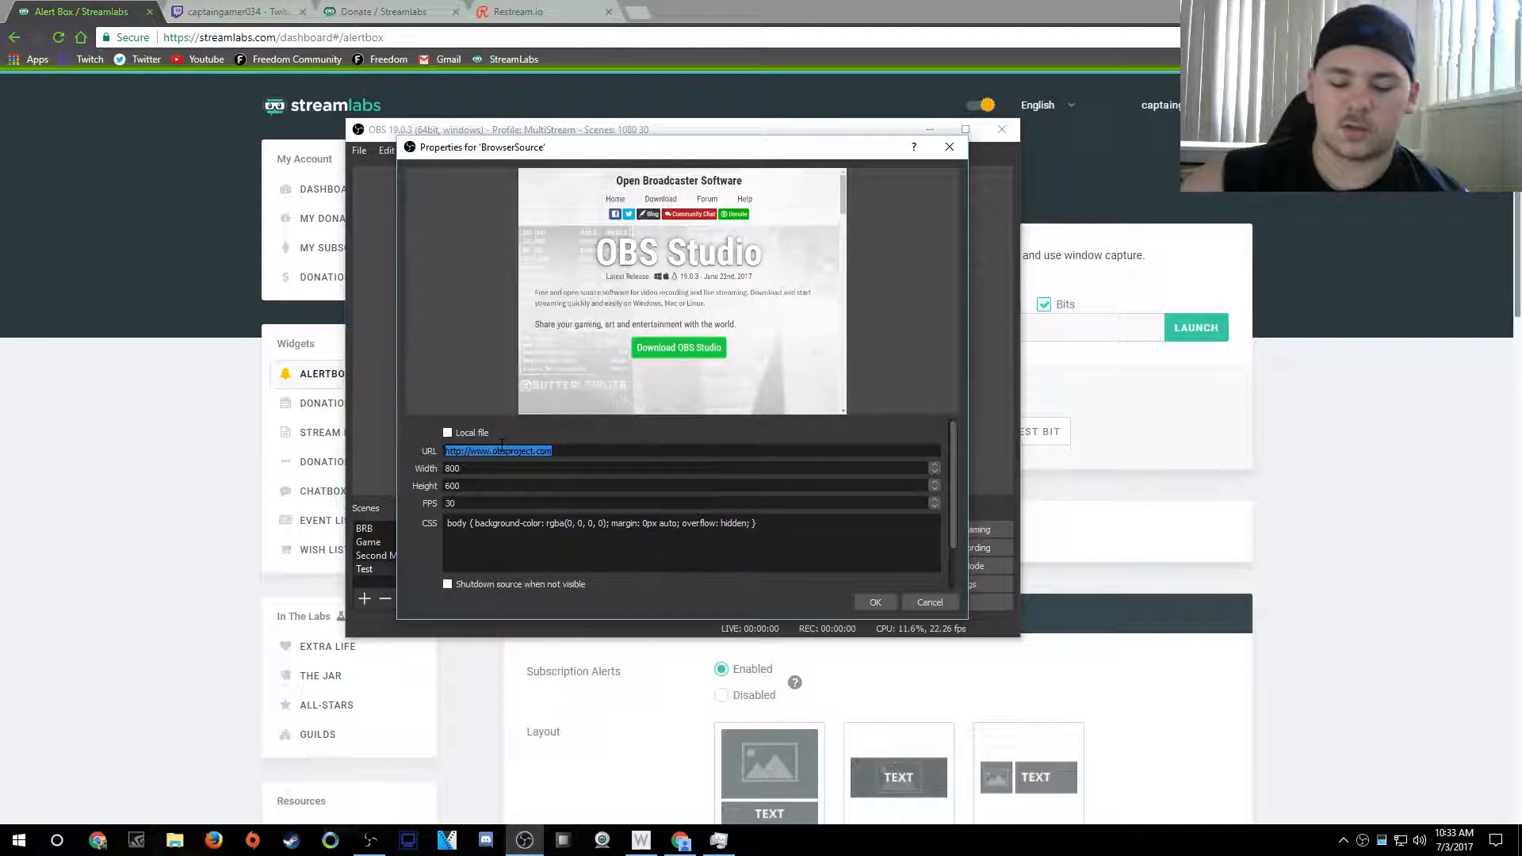
{"action": "key", "text": "BackSpace"}
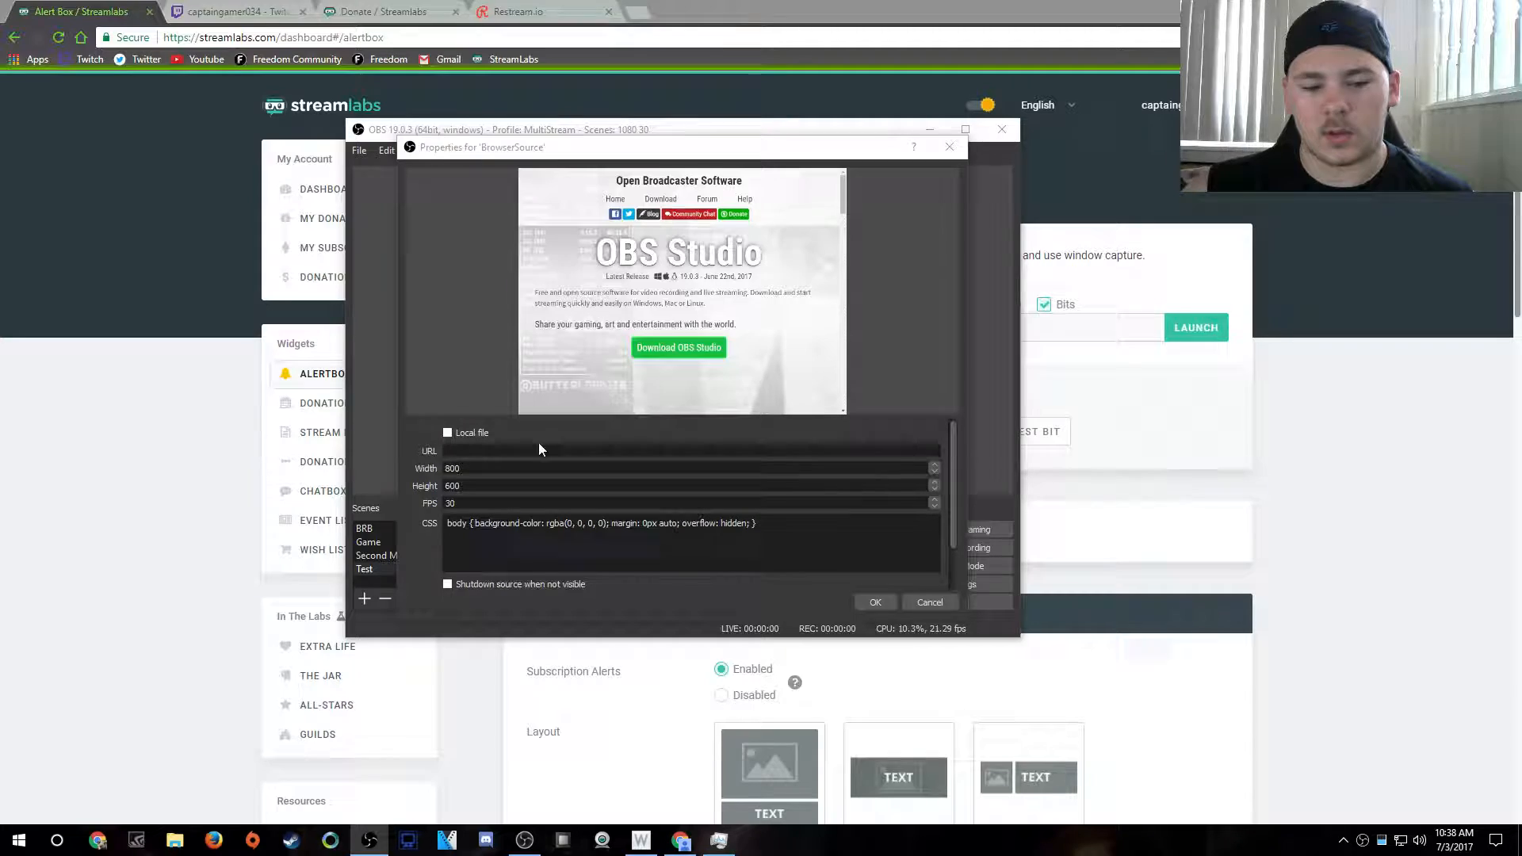
{"action": "left_click", "coordinate": [880, 603]}
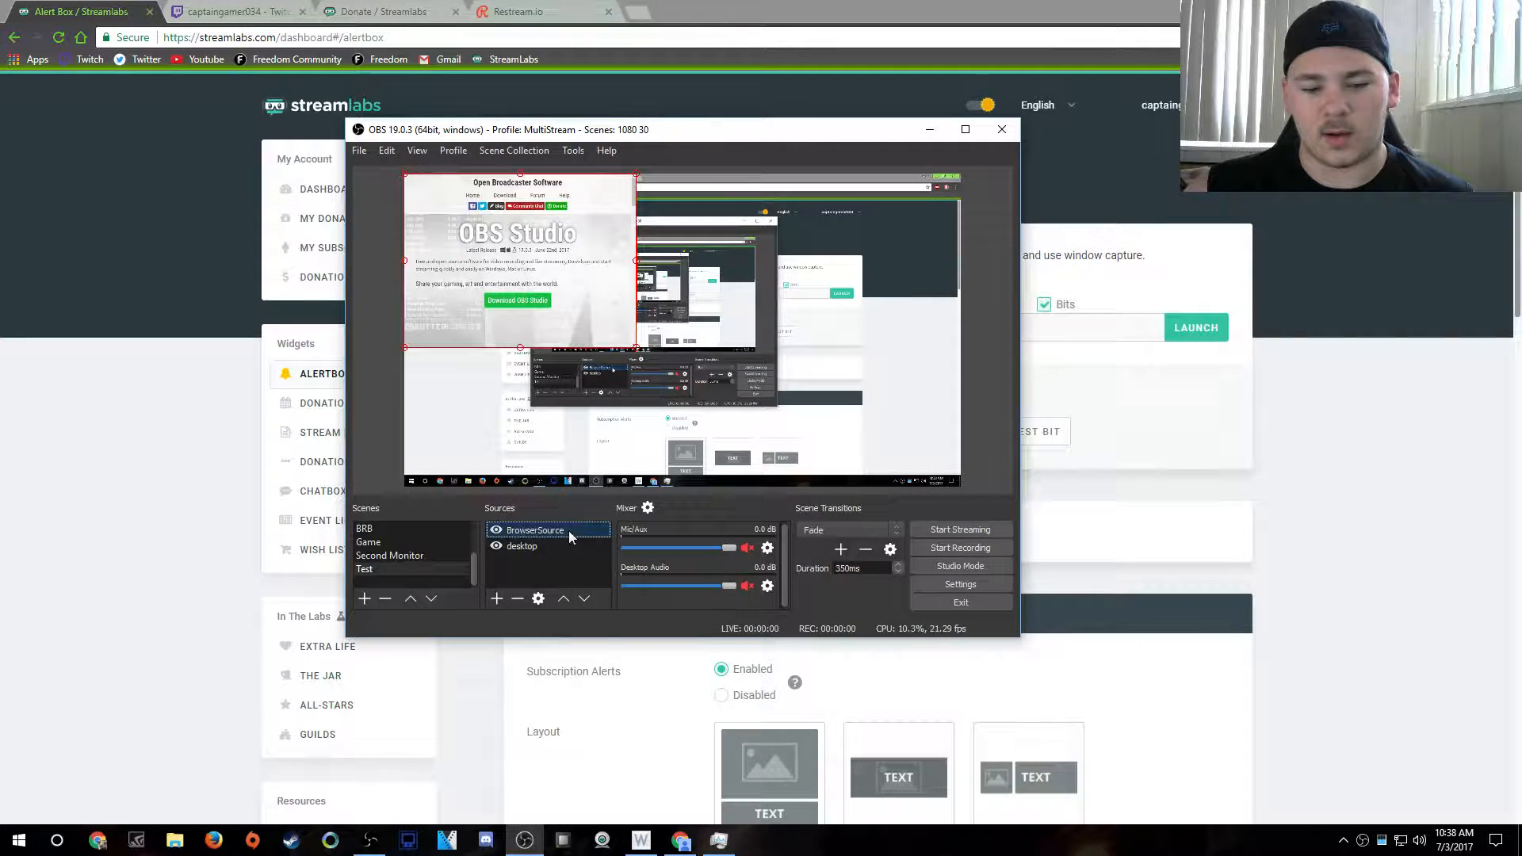
Move the browser source to the lower-right corner of the OBS Studio canvas and shrink it to fit there
{"action": "left_click_drag", "start_coordinate": [546, 297], "coordinate": [871, 435]}
{"action": "left_click_drag", "start_coordinate": [729, 316], "coordinate": [784, 365]}
{"action": "left_click", "coordinate": [543, 579]}
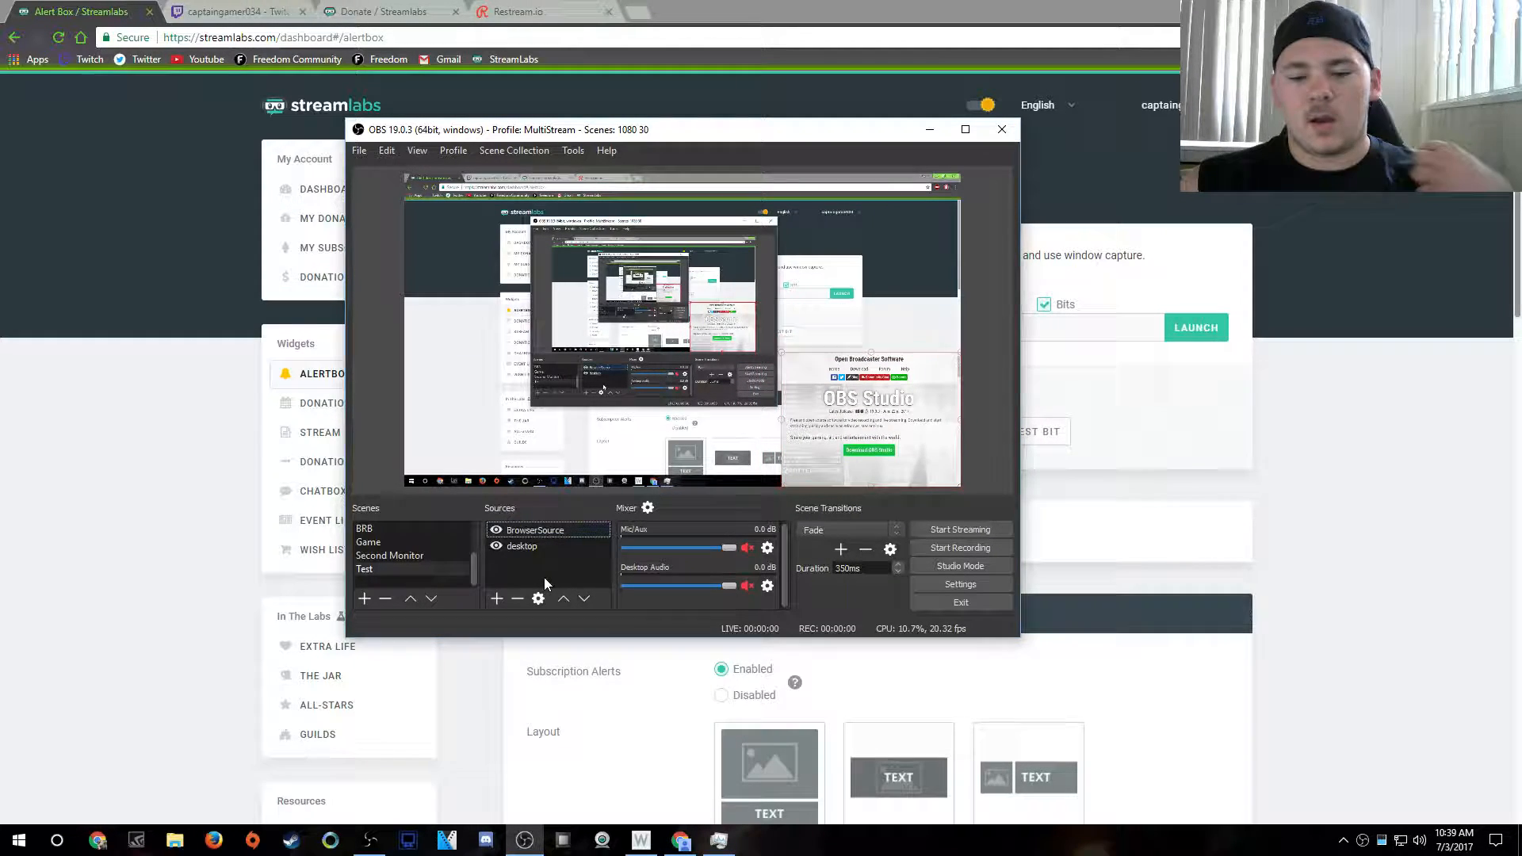
{"action": "left_click", "coordinate": [888, 424]}
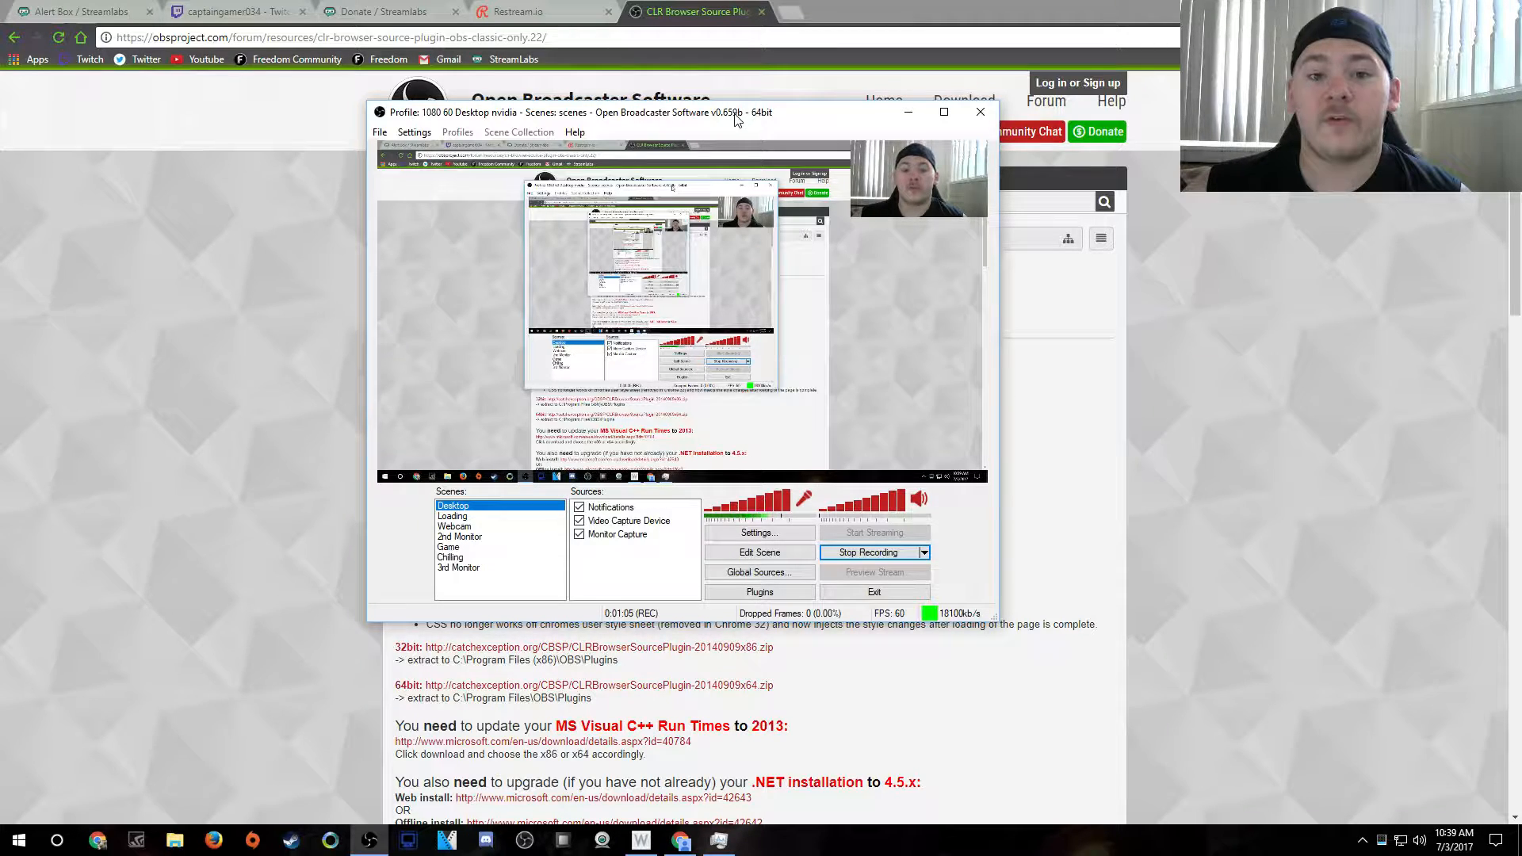
In OBS Classic, check the addable source types for CLR Browser without adding one, and move the window off the main screen
{"action": "right_click", "coordinate": [593, 559]}
{"action": "mouse_move", "coordinate": [626, 566]}
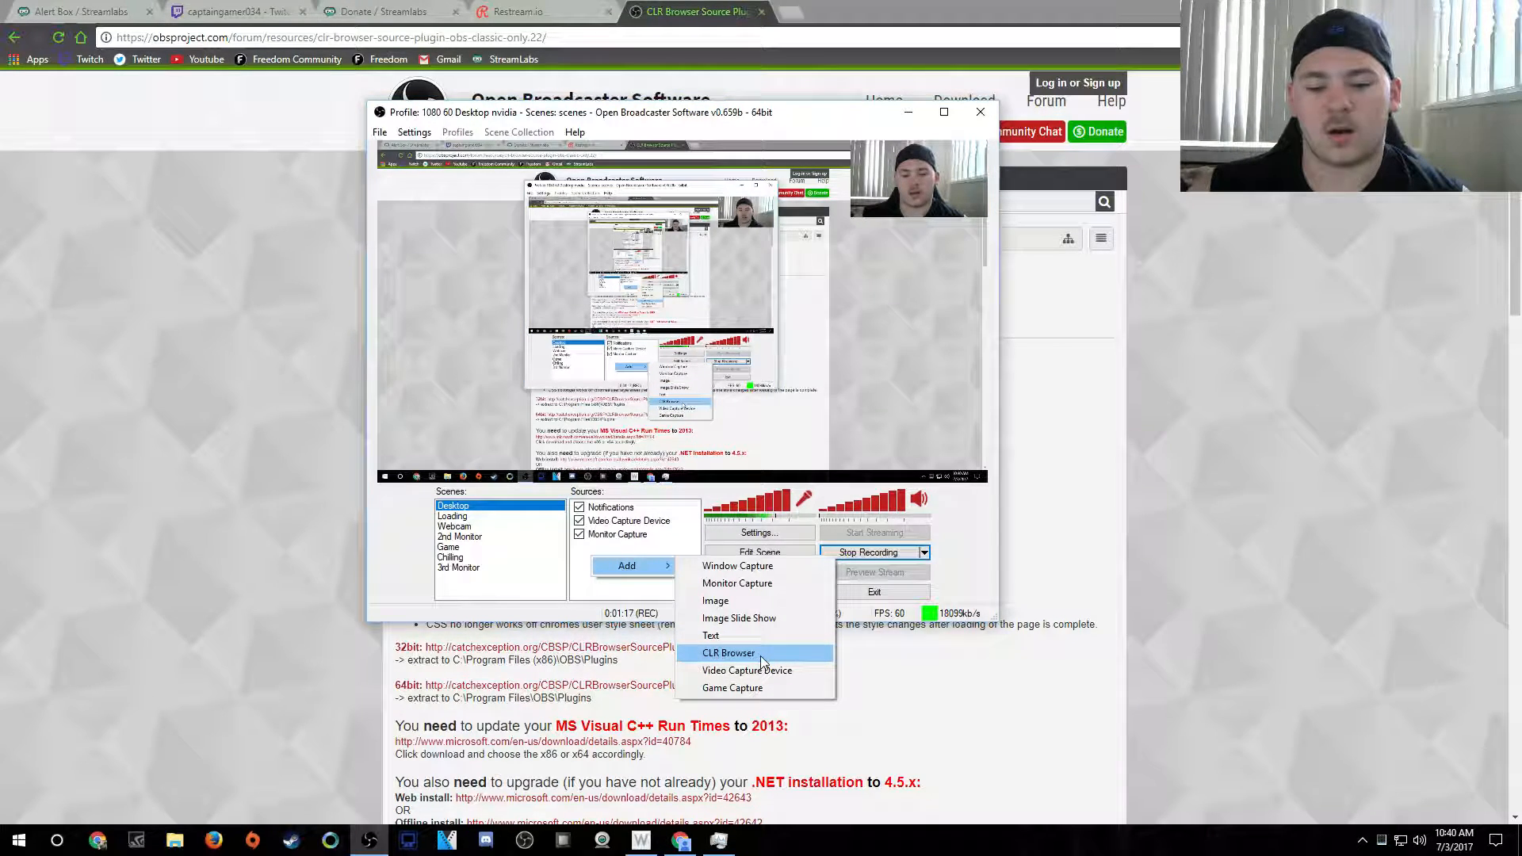
{"action": "left_click", "coordinate": [801, 186]}
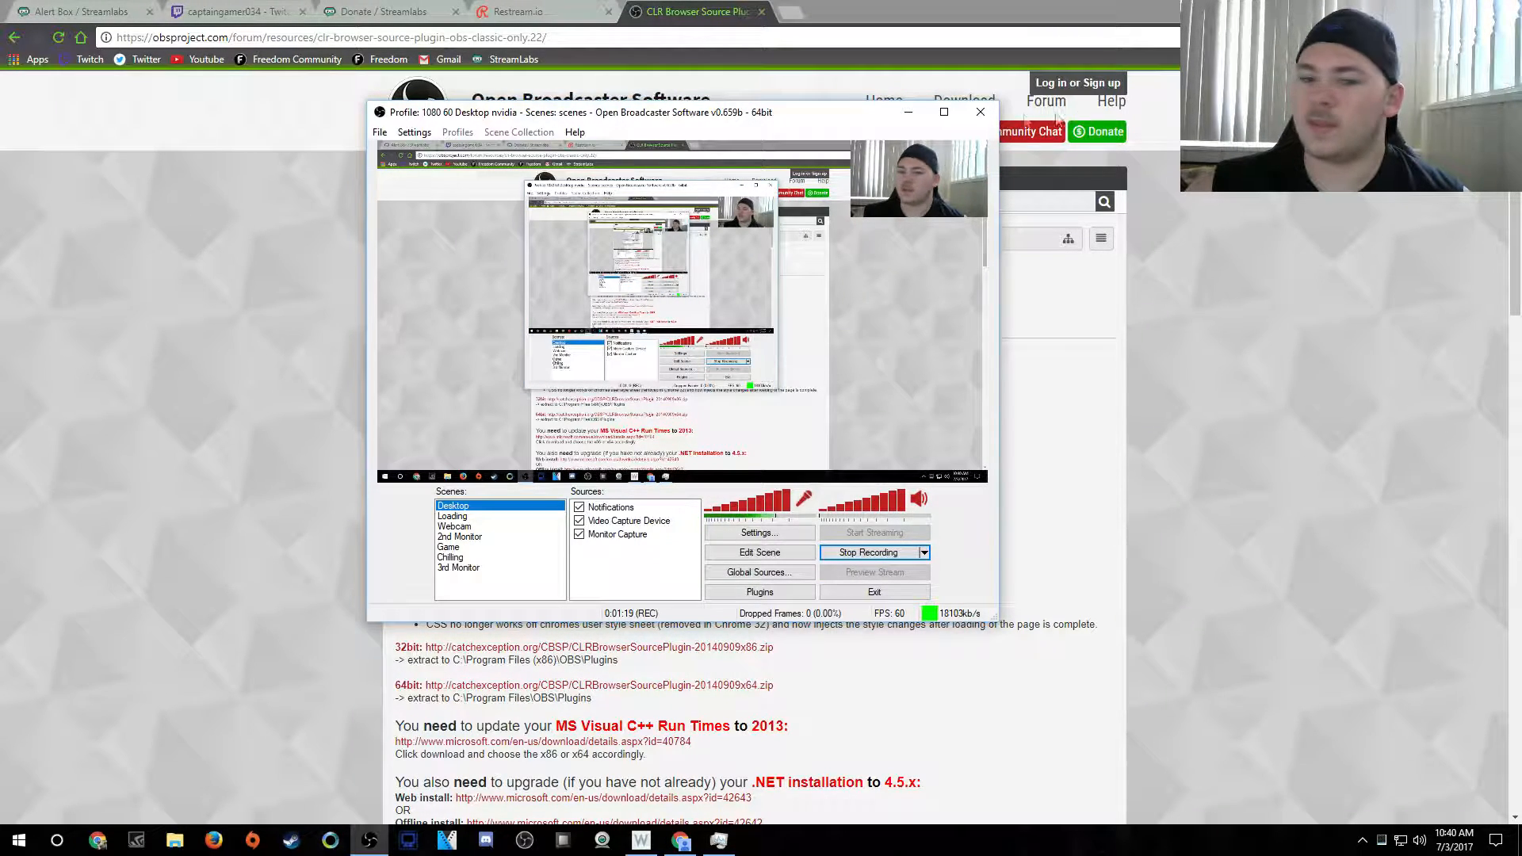
{"action": "left_click_drag", "start_coordinate": [777, 117], "coordinate": [1521, 159]}
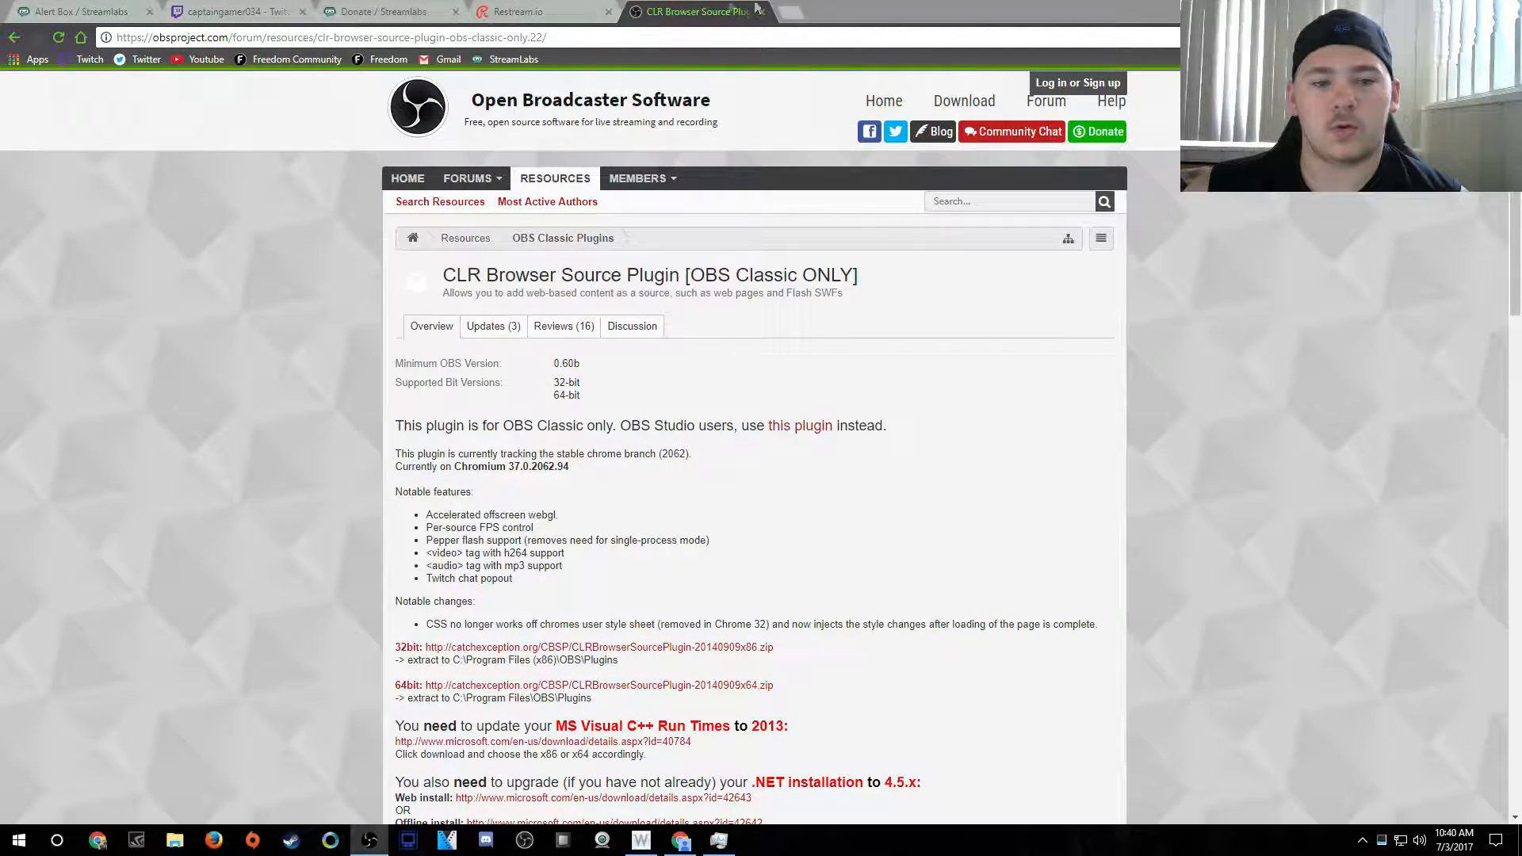
Search Google for "clr browser obs" in a new browser tab
{"action": "left_click", "coordinate": [808, 9]}
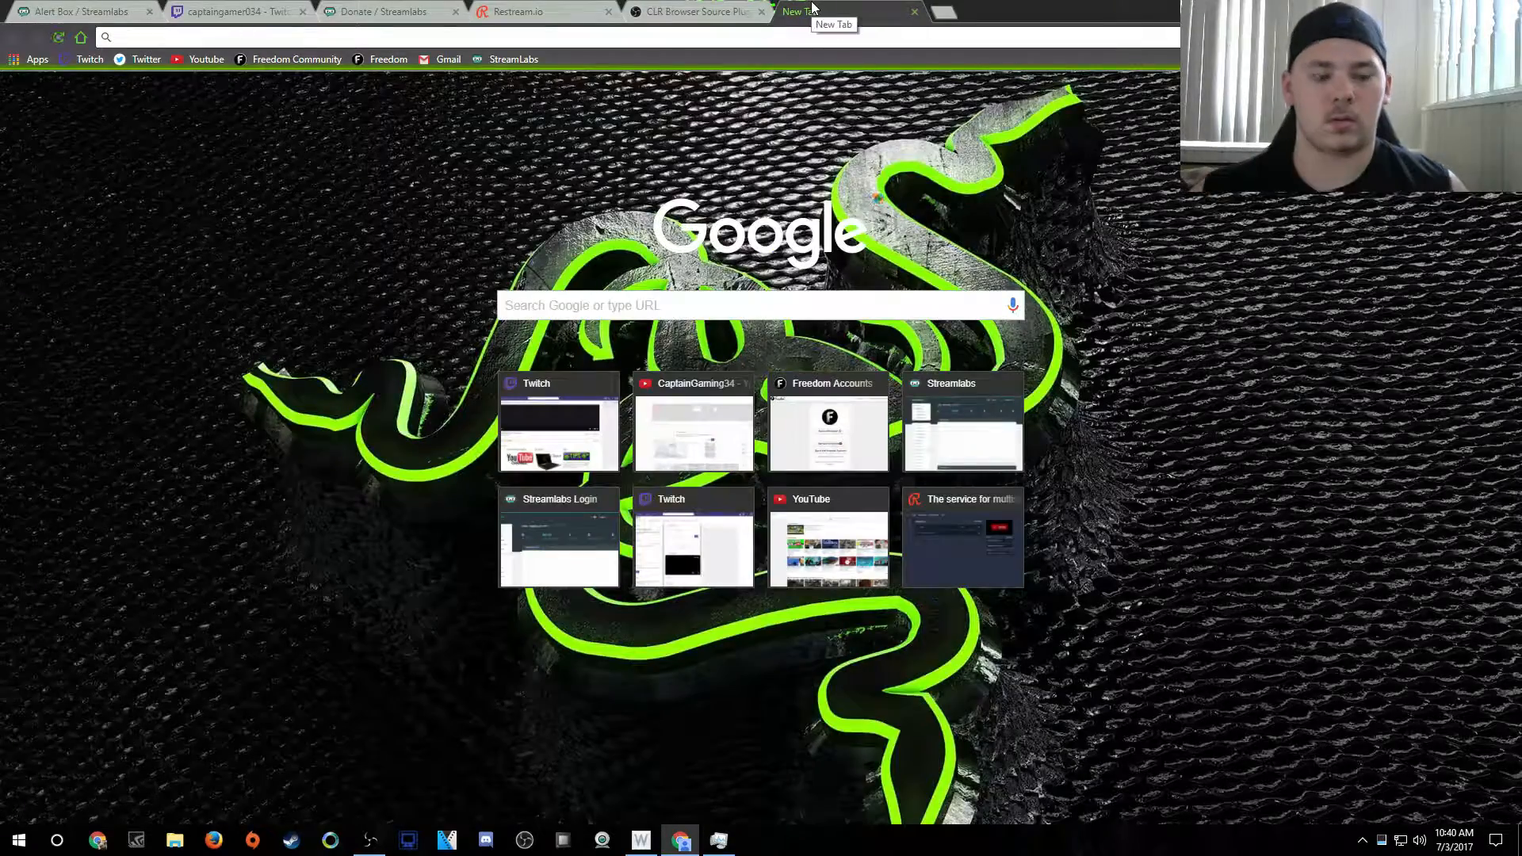
{"action": "type", "text": "google.c"}
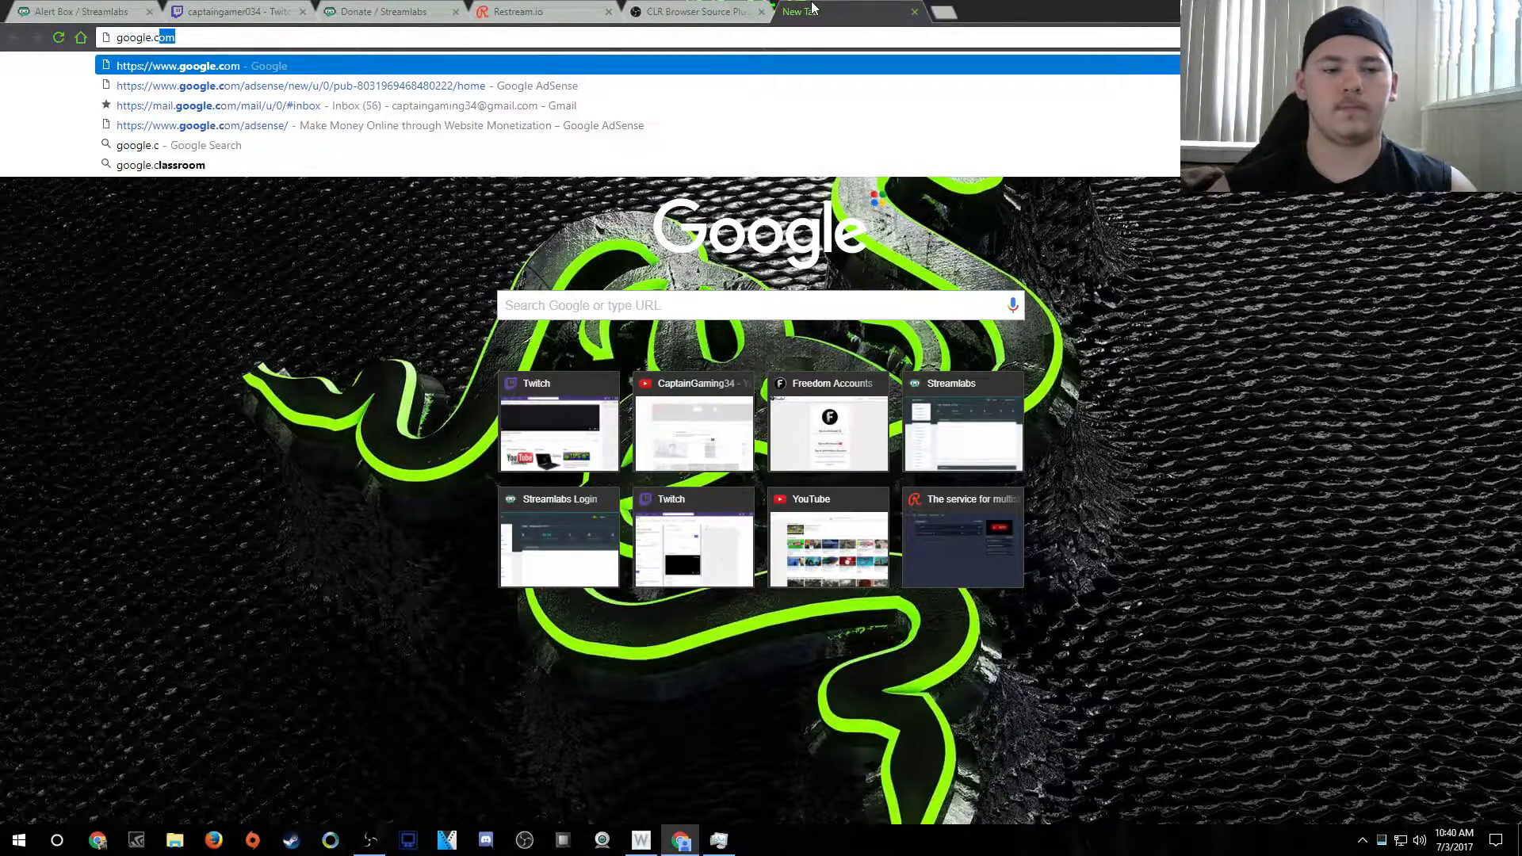
{"action": "key", "text": "Return"}
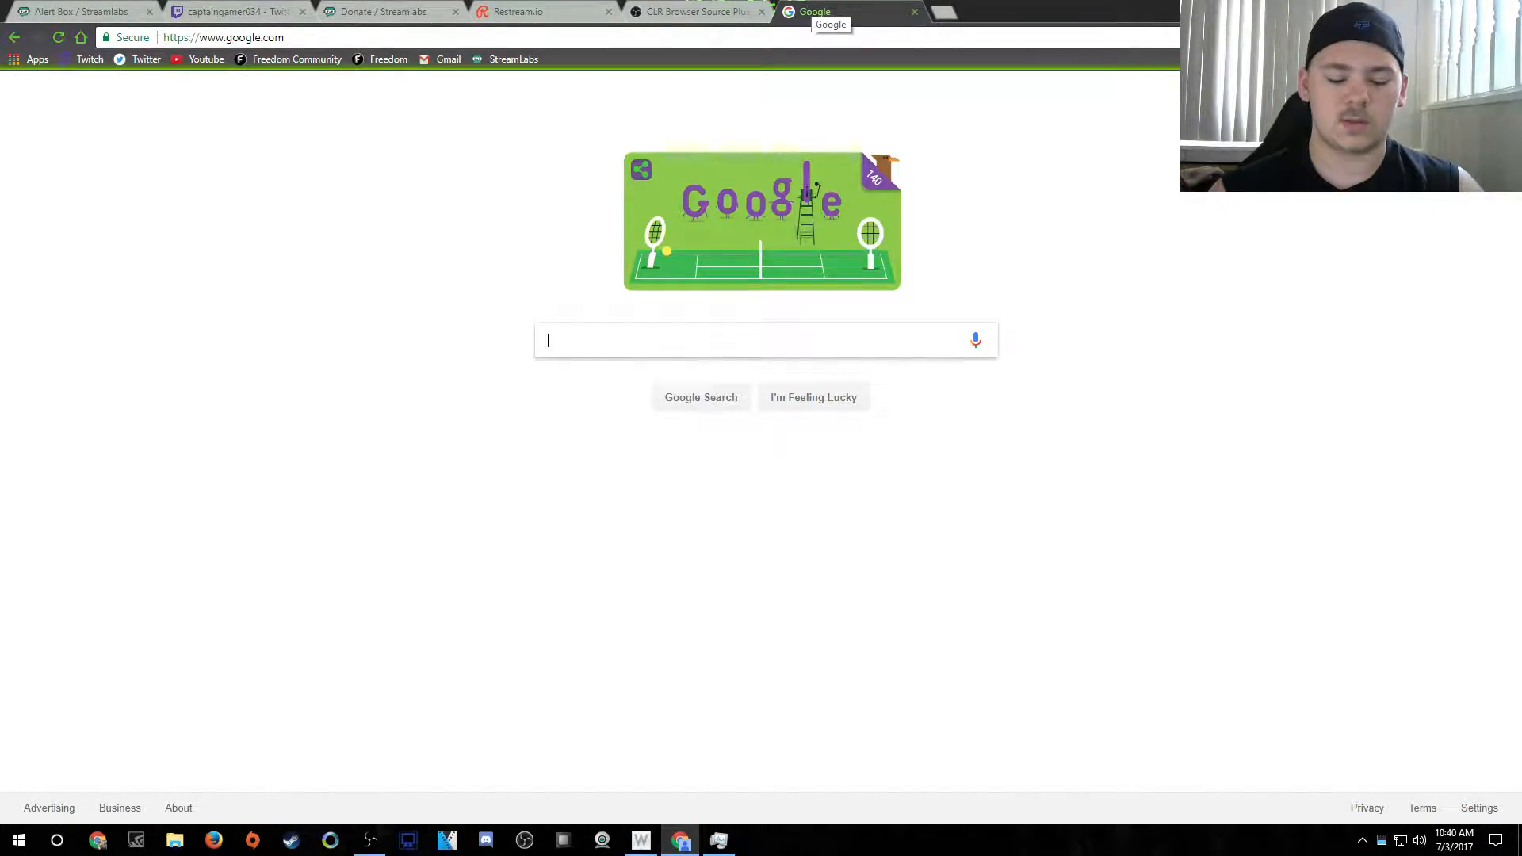
{"action": "type", "text": "clr brow"}
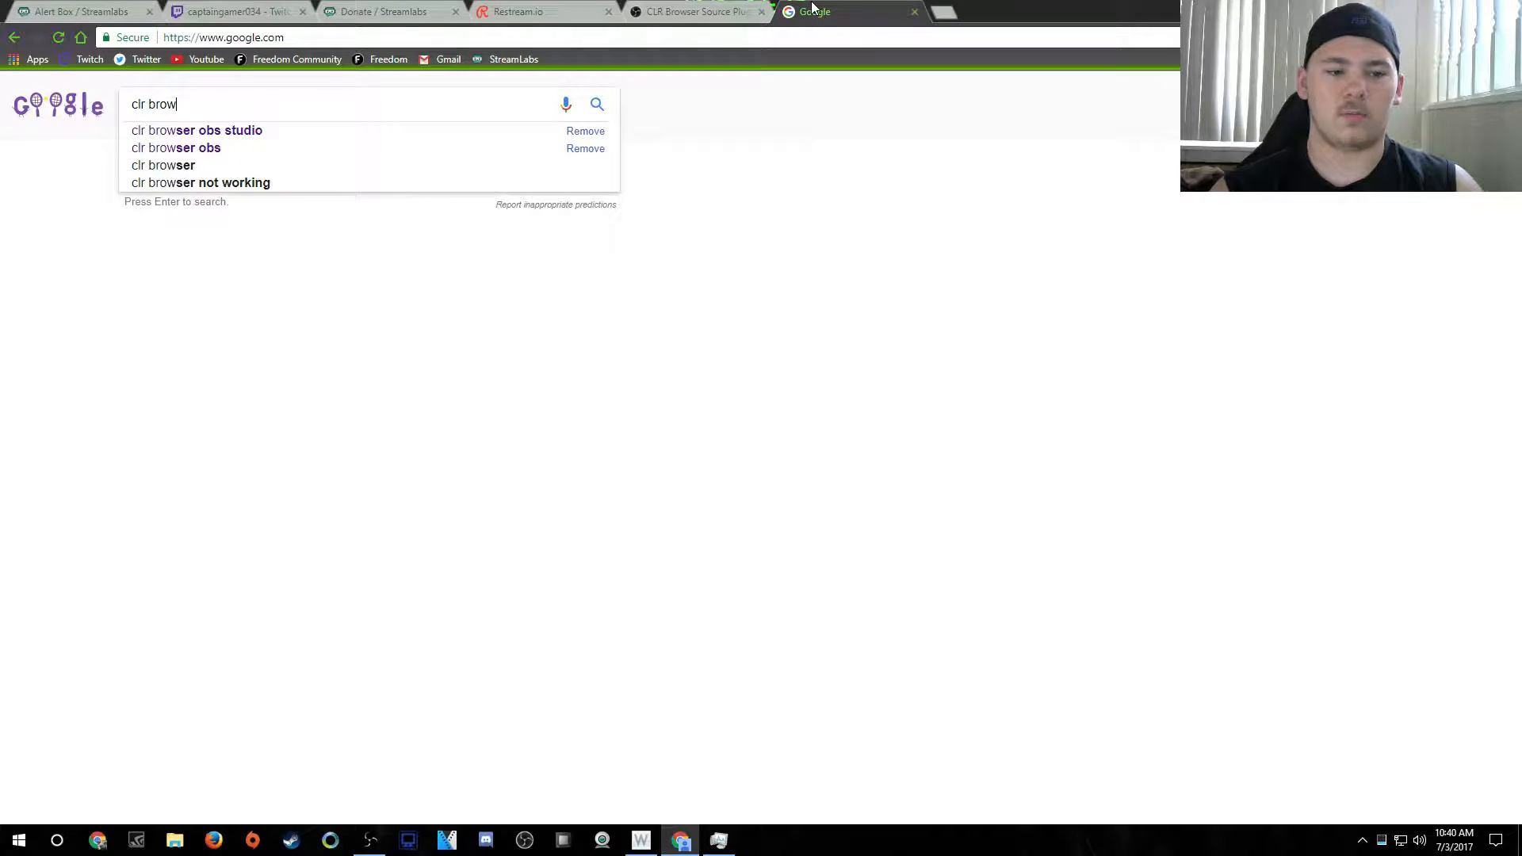
{"action": "type", "text": "ser obs"}
{"action": "key", "text": "Return"}
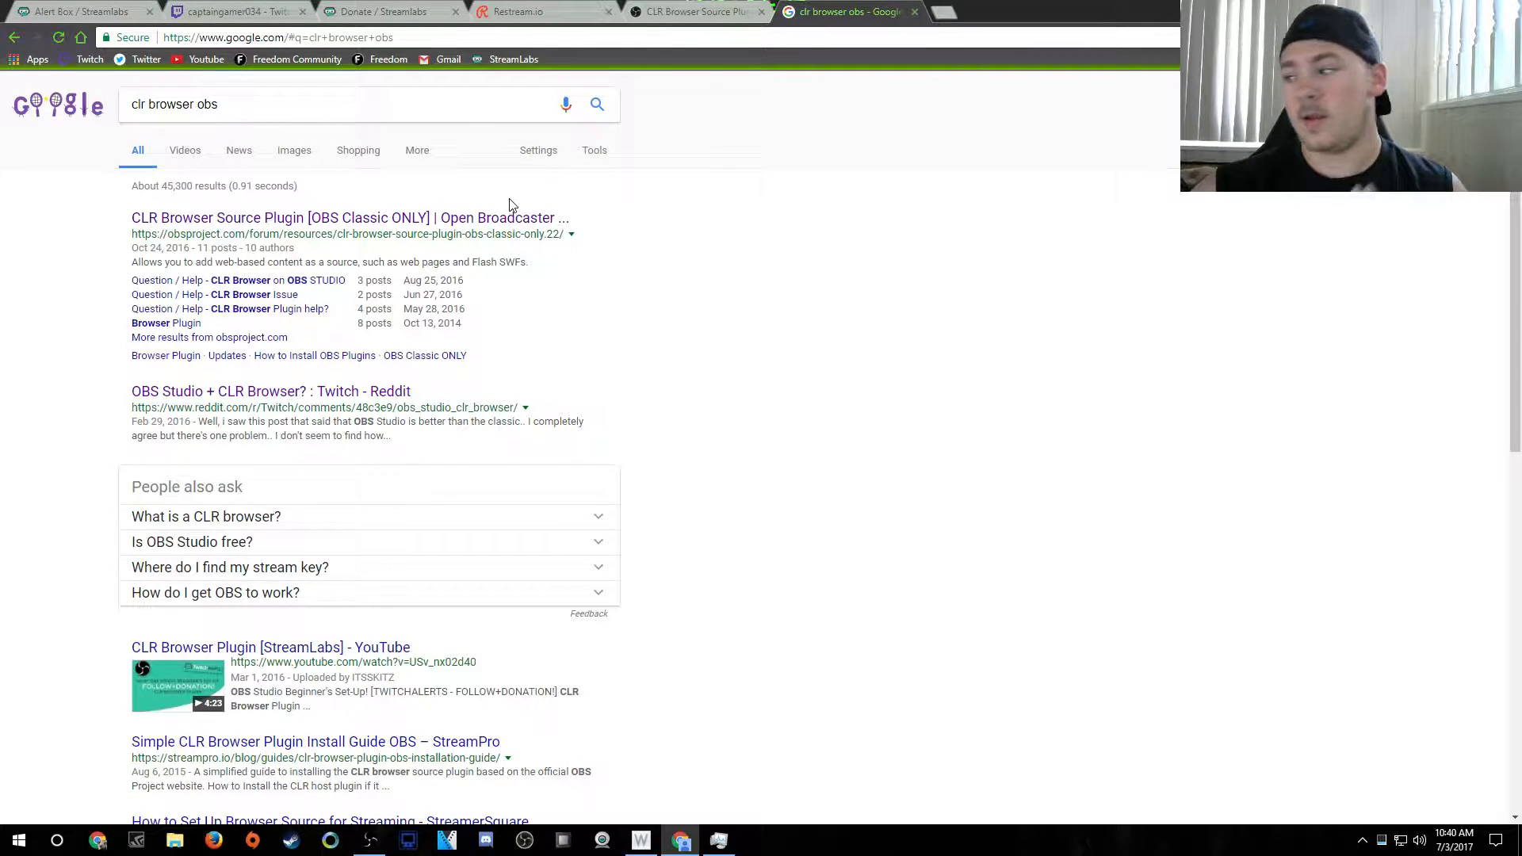
Open the CLR Browser Source Plugin [OBS Classic ONLY] result, close the duplicate tab, and review the page's download and installation notes
{"action": "left_click", "coordinate": [441, 217]}
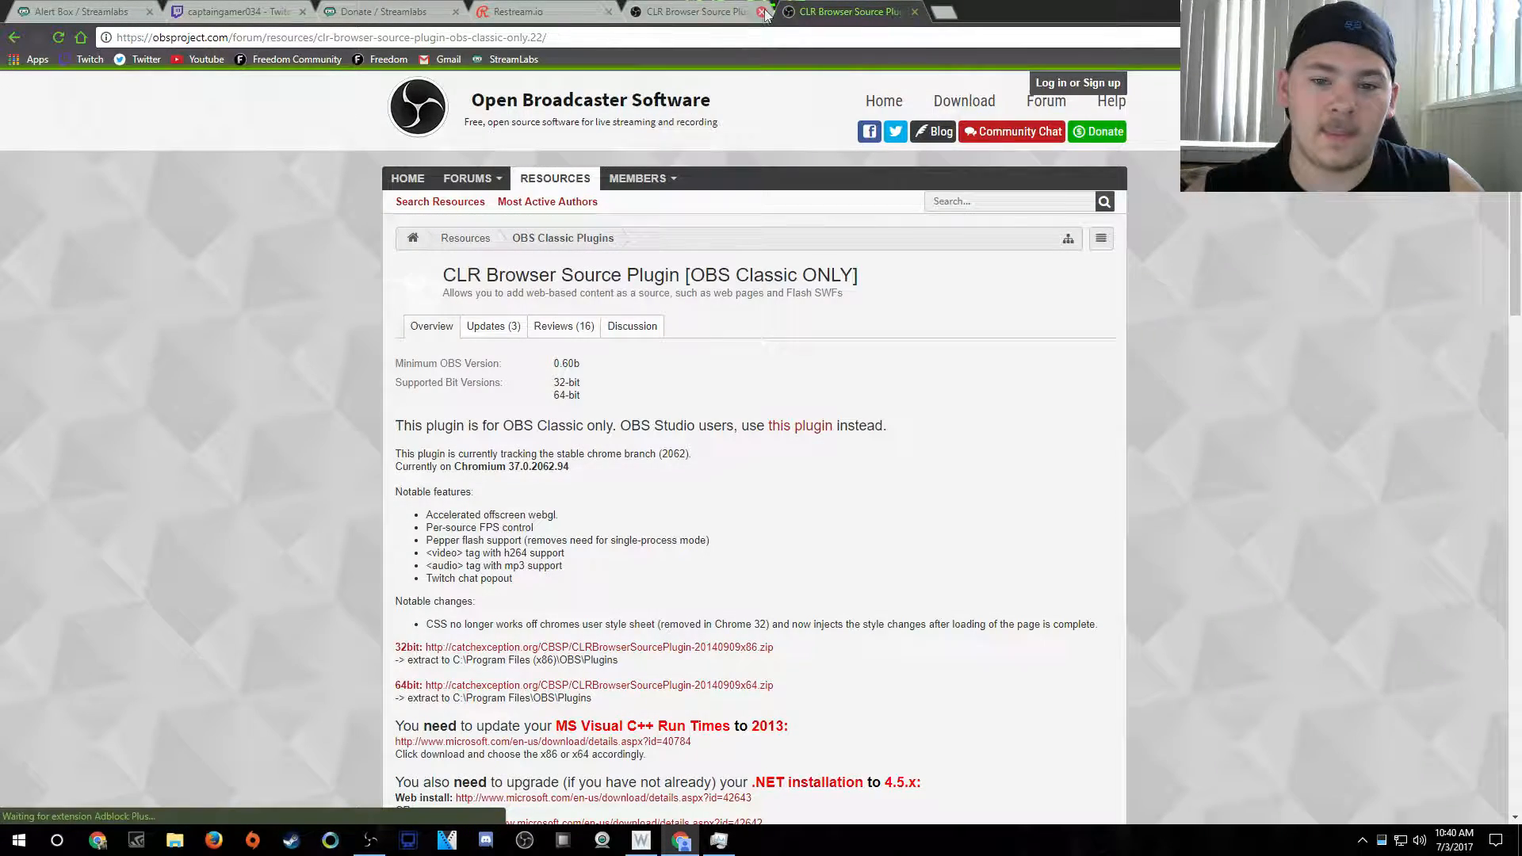
{"action": "left_click", "coordinate": [762, 12]}
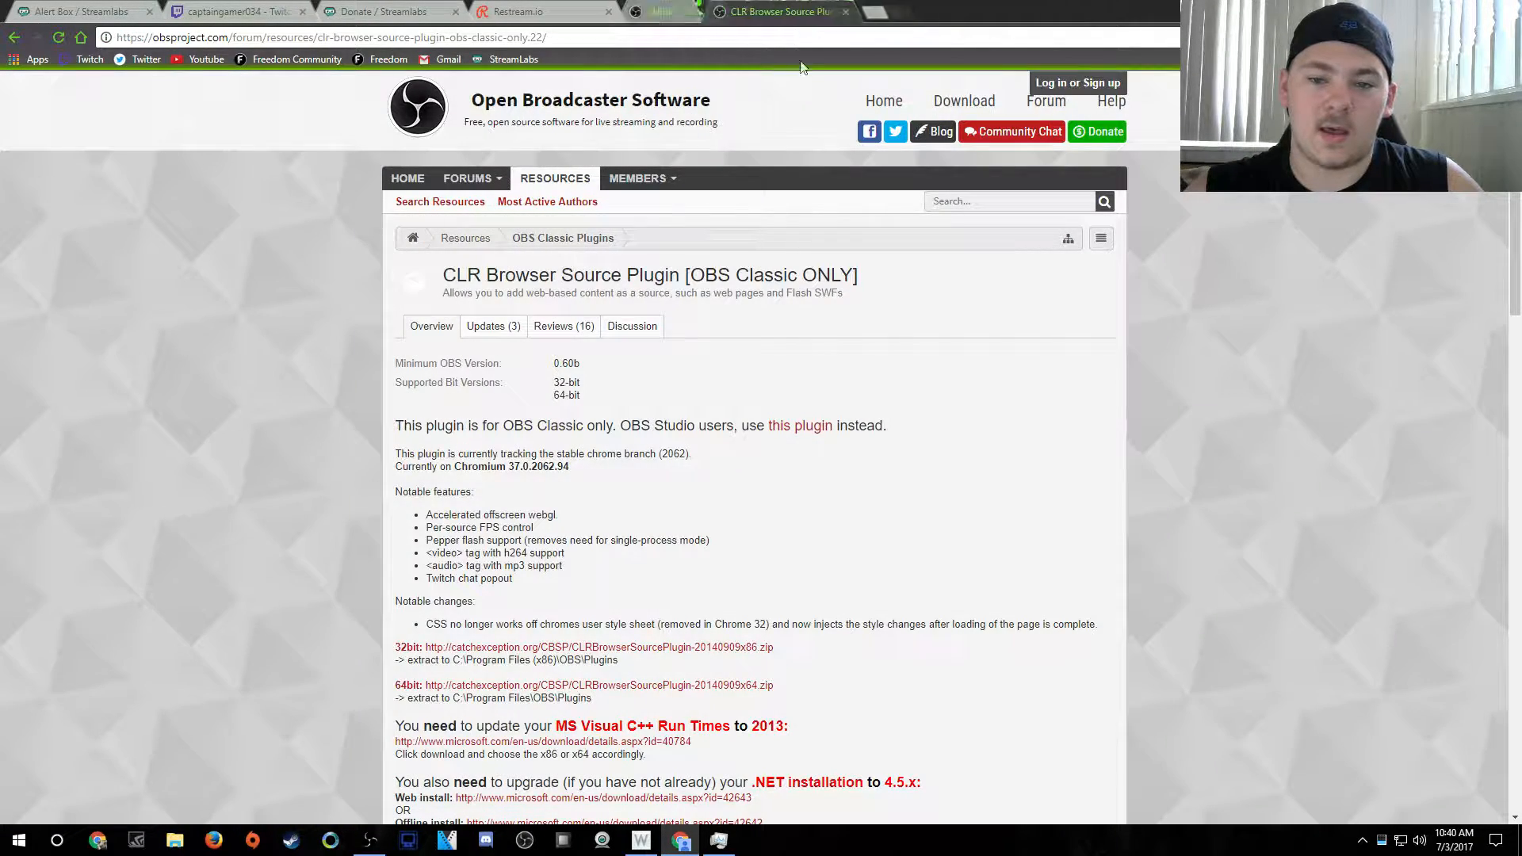
{"action": "scroll", "coordinate": [758, 203], "scroll_direction": "down", "scroll_amount": 2}
{"action": "scroll", "coordinate": [758, 203], "scroll_direction": "down", "scroll_amount": 1}
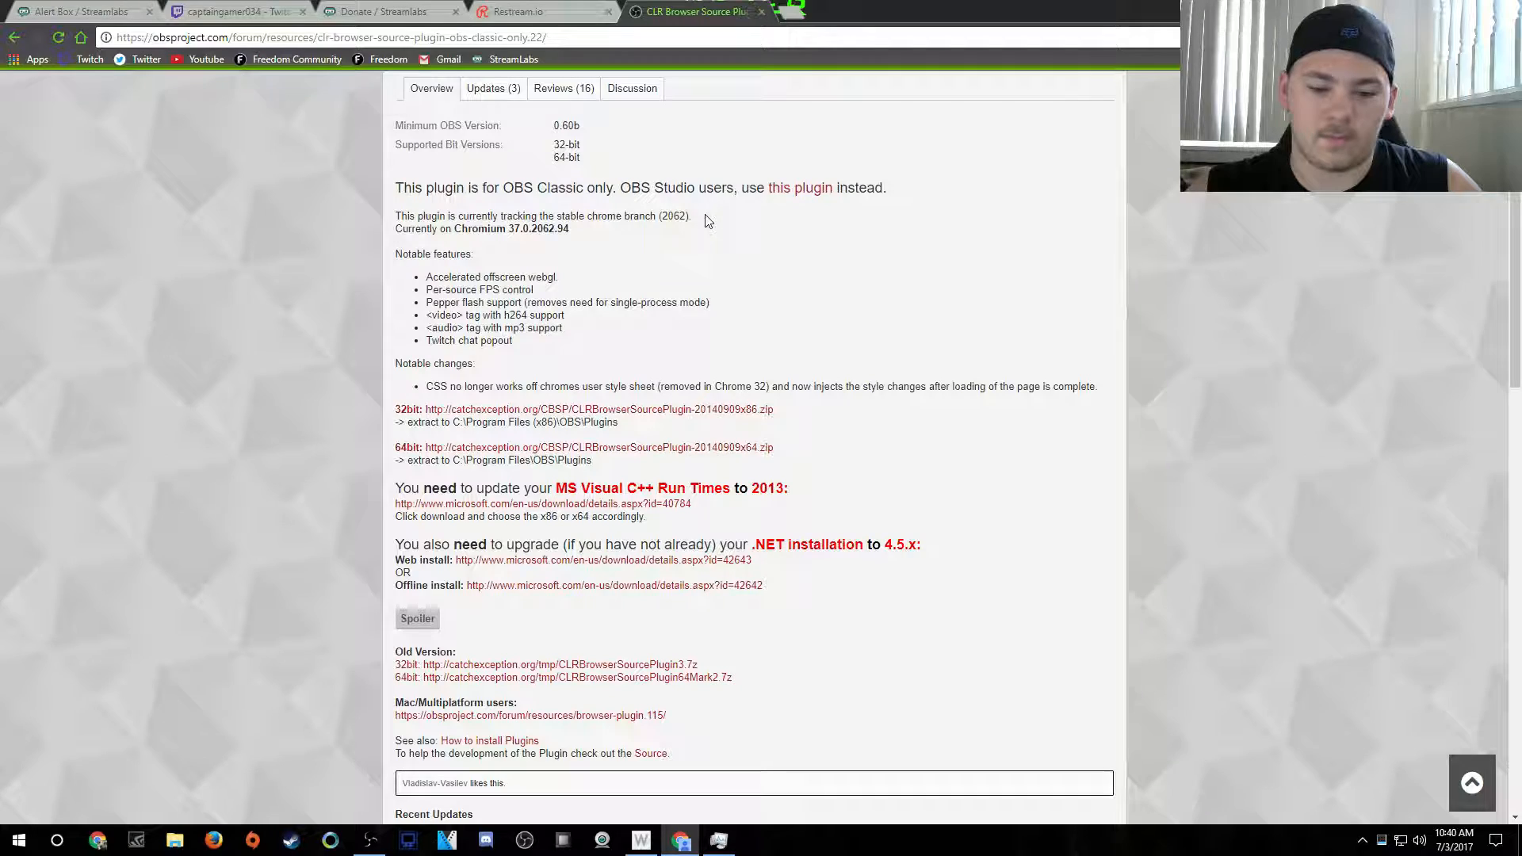
{"action": "scroll", "coordinate": [704, 217], "scroll_direction": "down", "scroll_amount": 1}
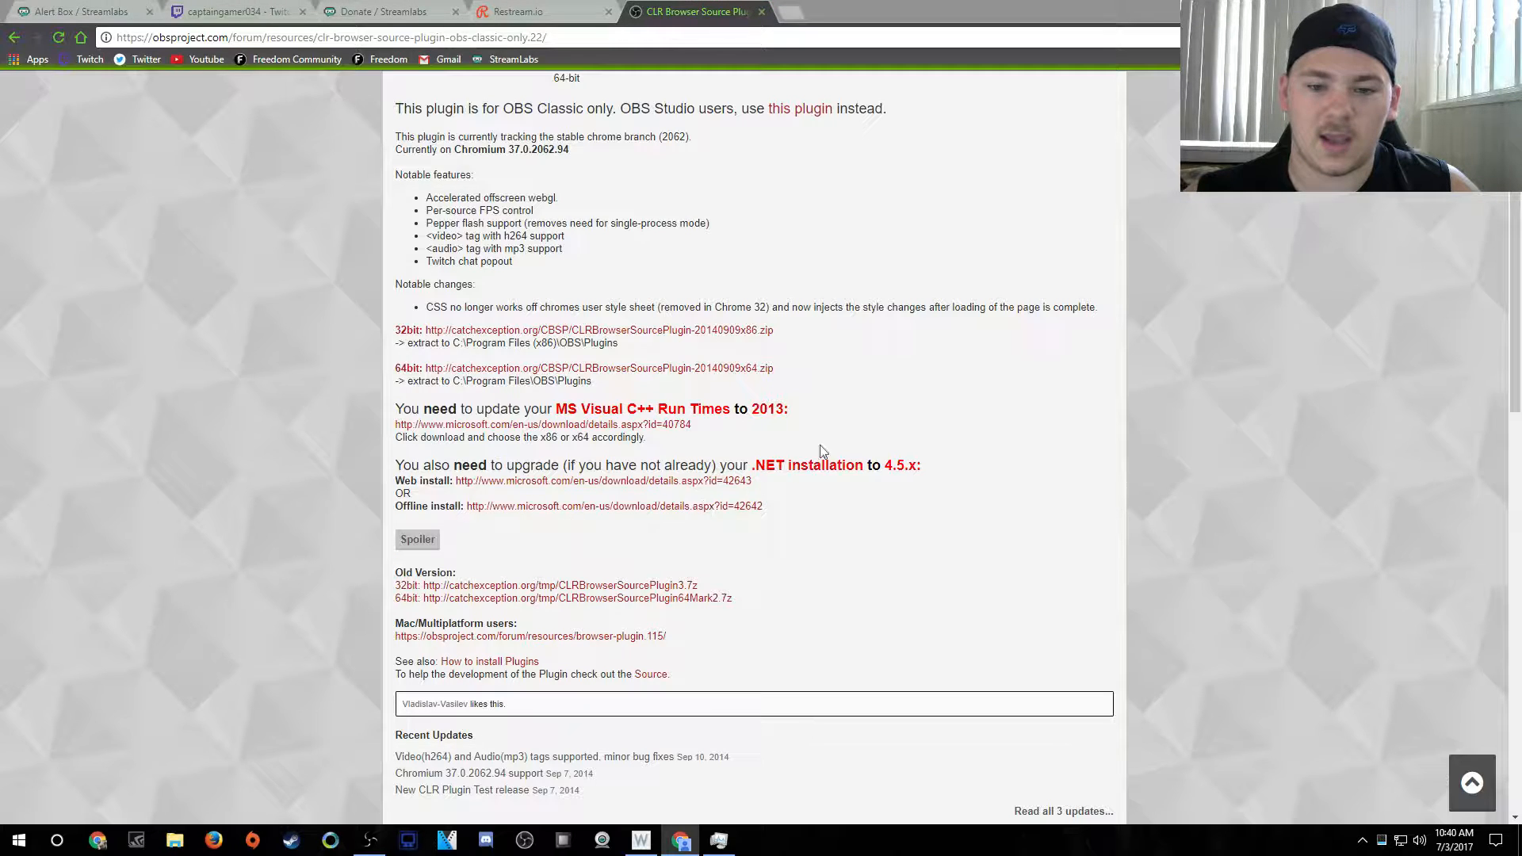
Put the CLRBrowserSourcePlugin-20140909x64 archive from the Downloads folder onto the desktop and minimize the windows covering it
{"action": "key", "text": "super+e"}
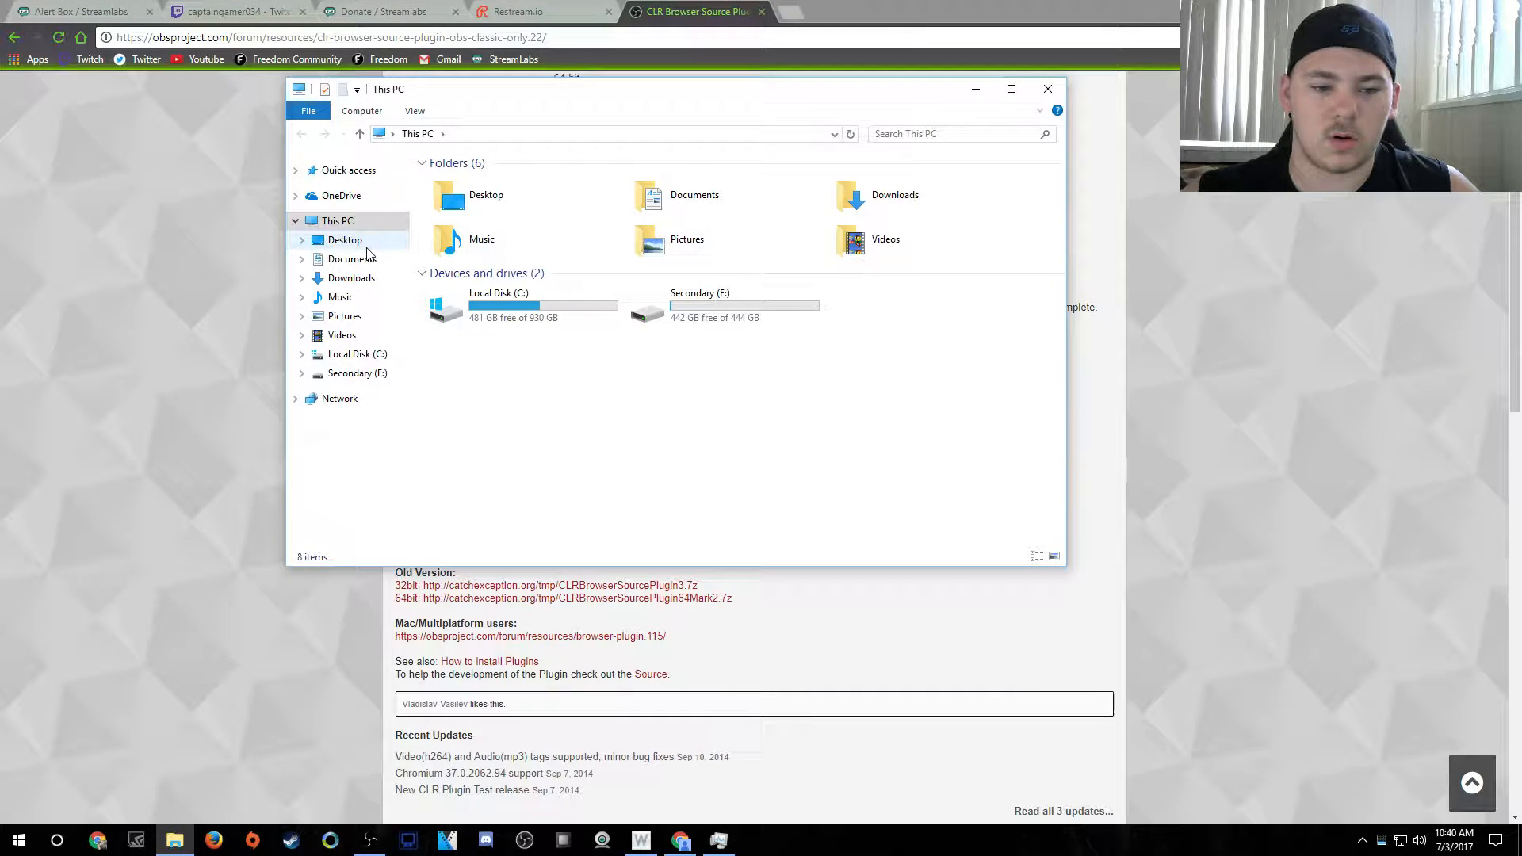
{"action": "left_click", "coordinate": [349, 278]}
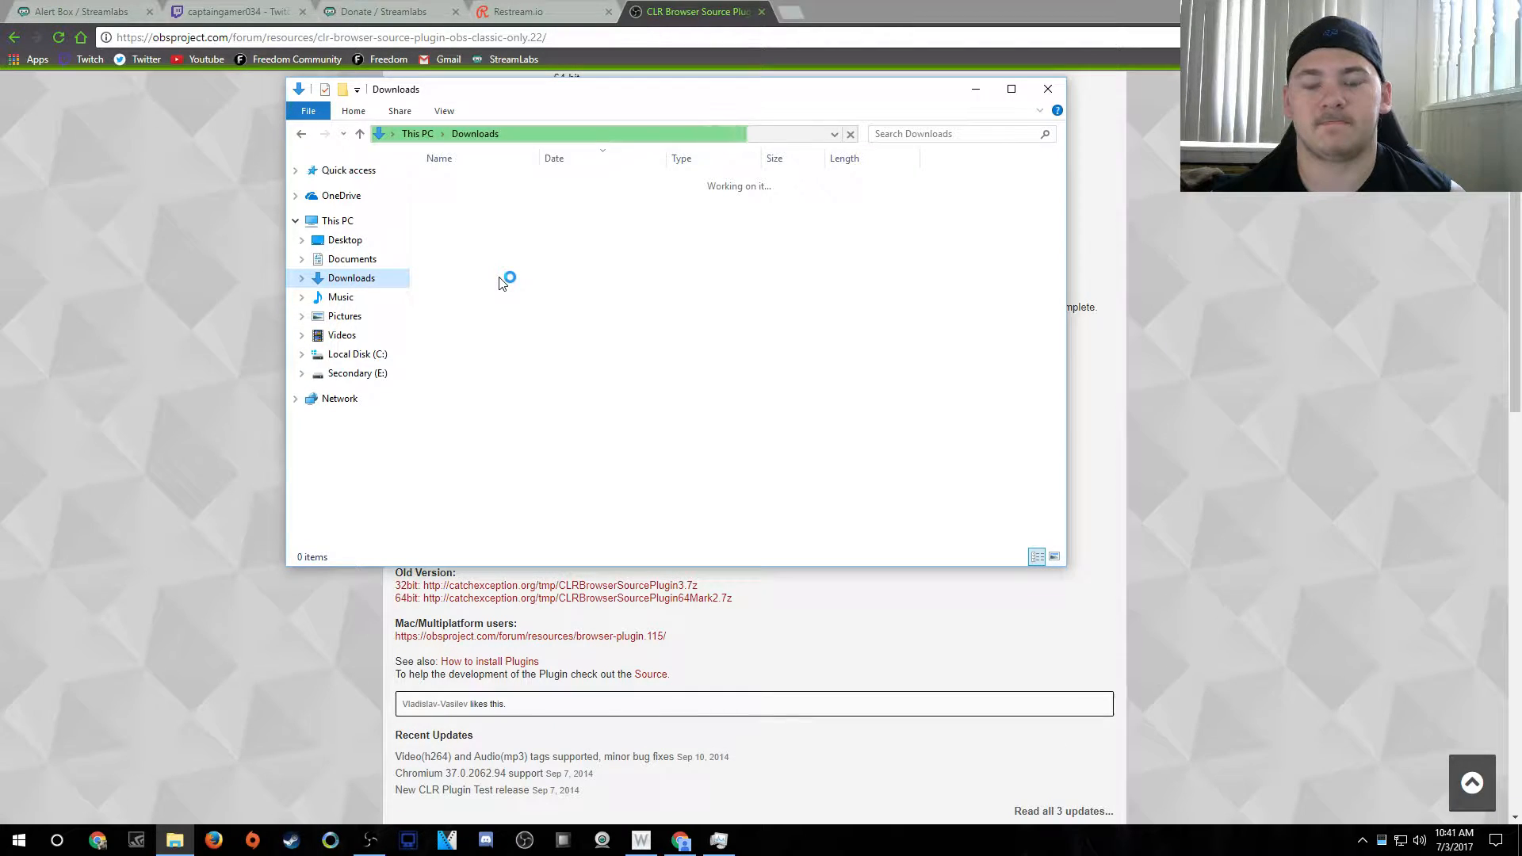
{"action": "scroll", "coordinate": [643, 332], "scroll_direction": "down", "scroll_amount": 1}
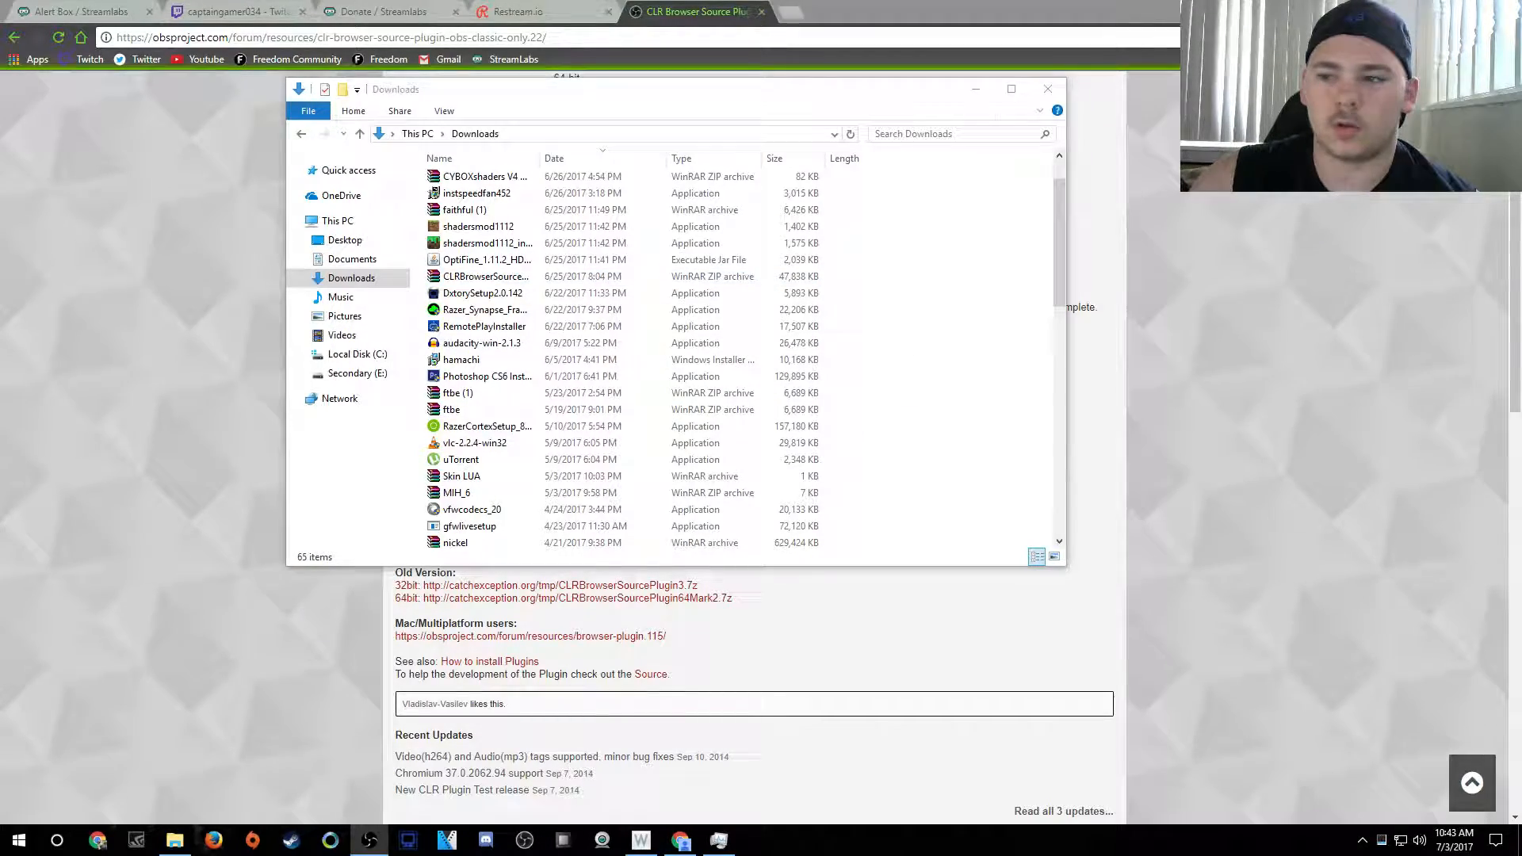
{"action": "left_click", "coordinate": [1429, 9]}
{"action": "left_click", "coordinate": [517, 279]}
{"action": "left_click_drag", "start_coordinate": [516, 278], "coordinate": [323, 668]}
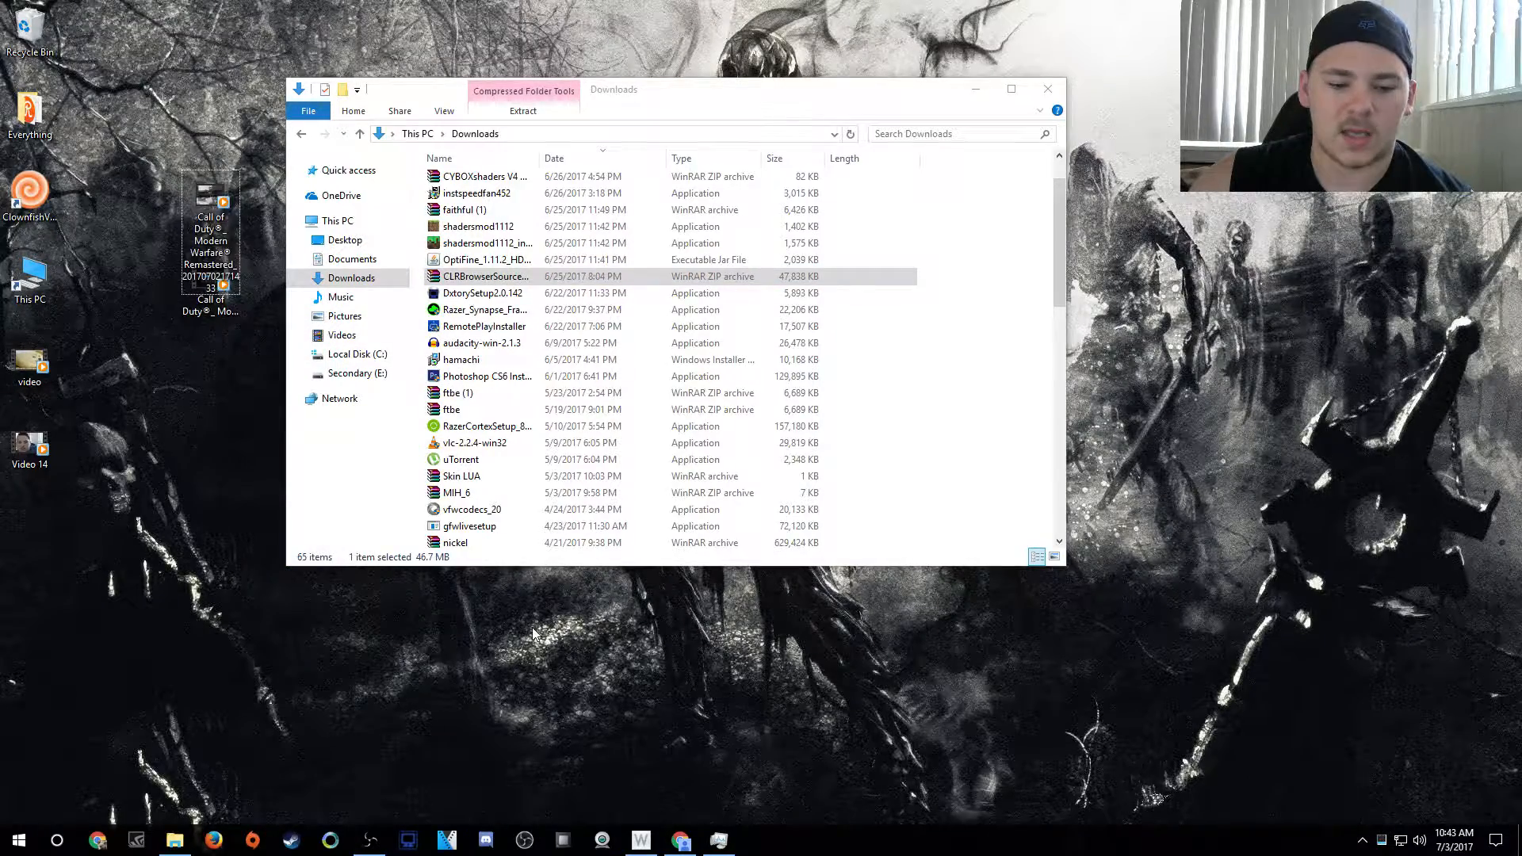
{"action": "left_click", "coordinate": [975, 89]}
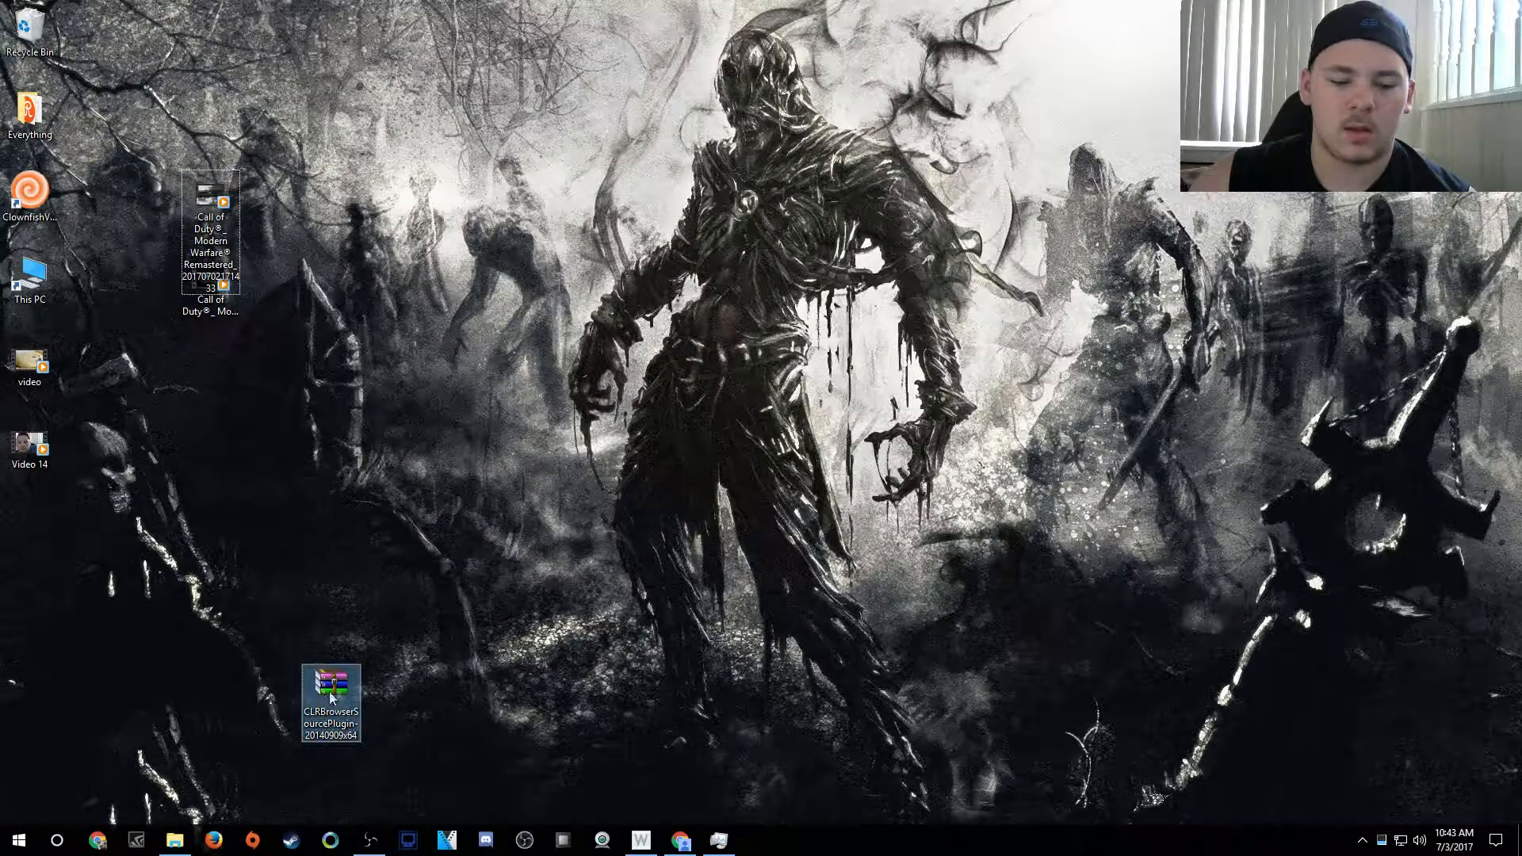
Extract the CLRBrowserSourcePlugin-20140909x64 archive to the desktop and move the extracted folder to a free spot beside the other icons
{"action": "right_click", "coordinate": [328, 692]}
{"action": "left_click", "coordinate": [503, 426]}
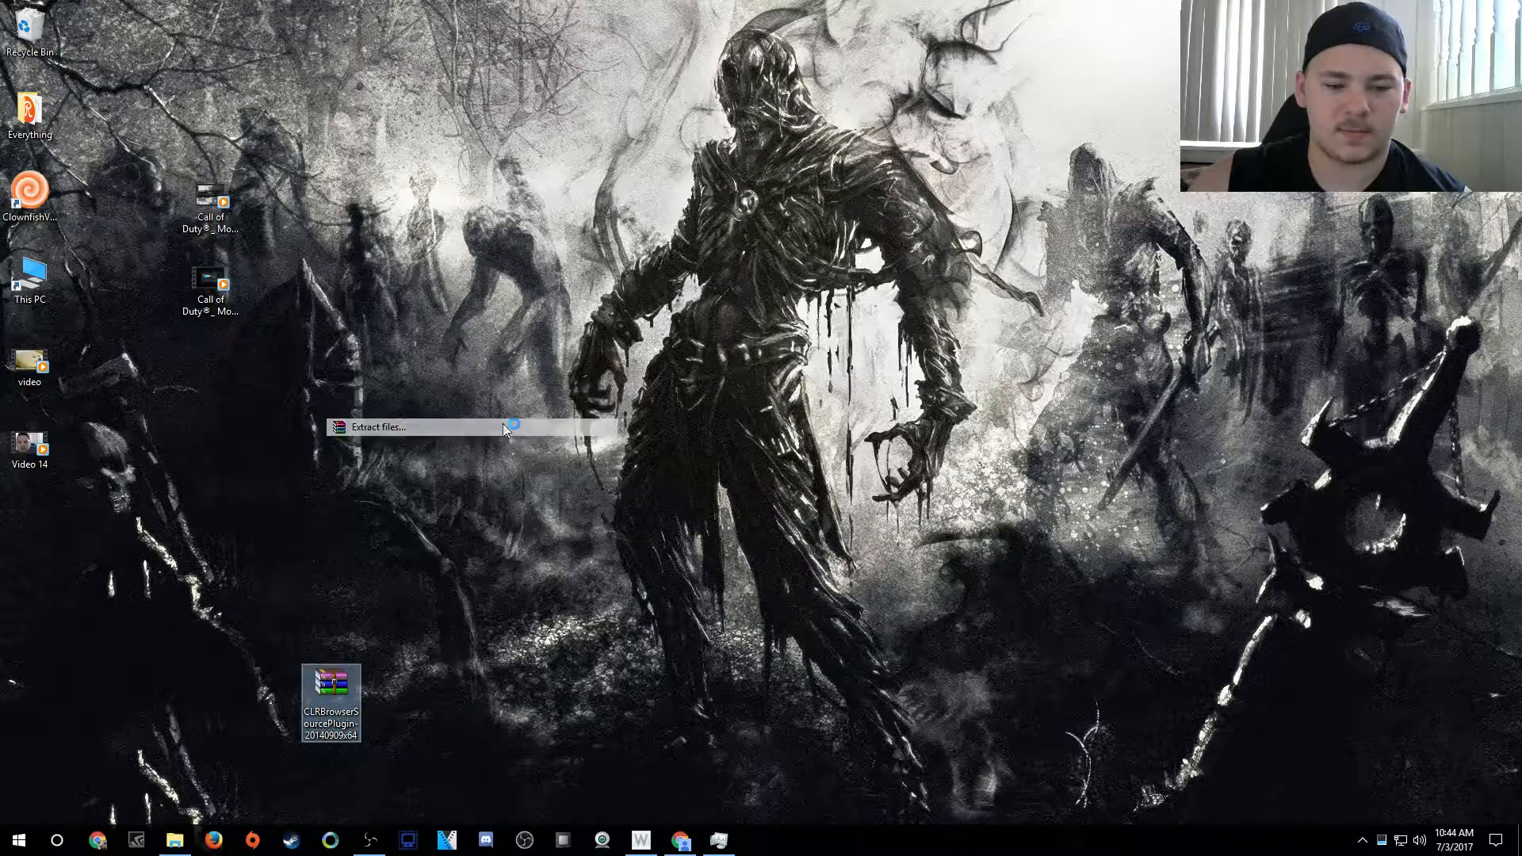
{"action": "left_click", "coordinate": [807, 581]}
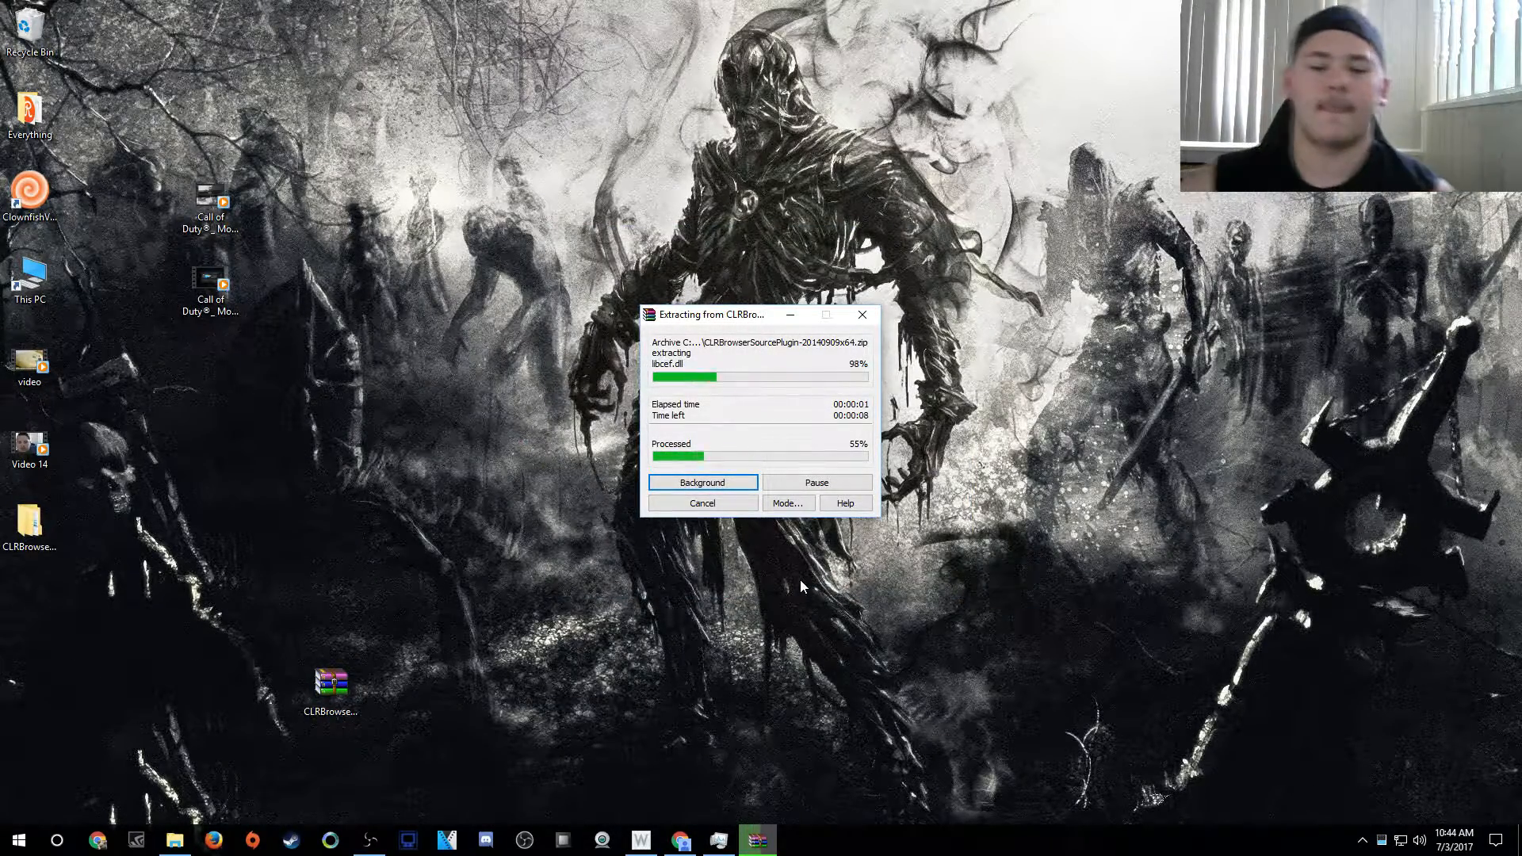
{"action": "left_click_drag", "start_coordinate": [32, 523], "coordinate": [241, 473]}
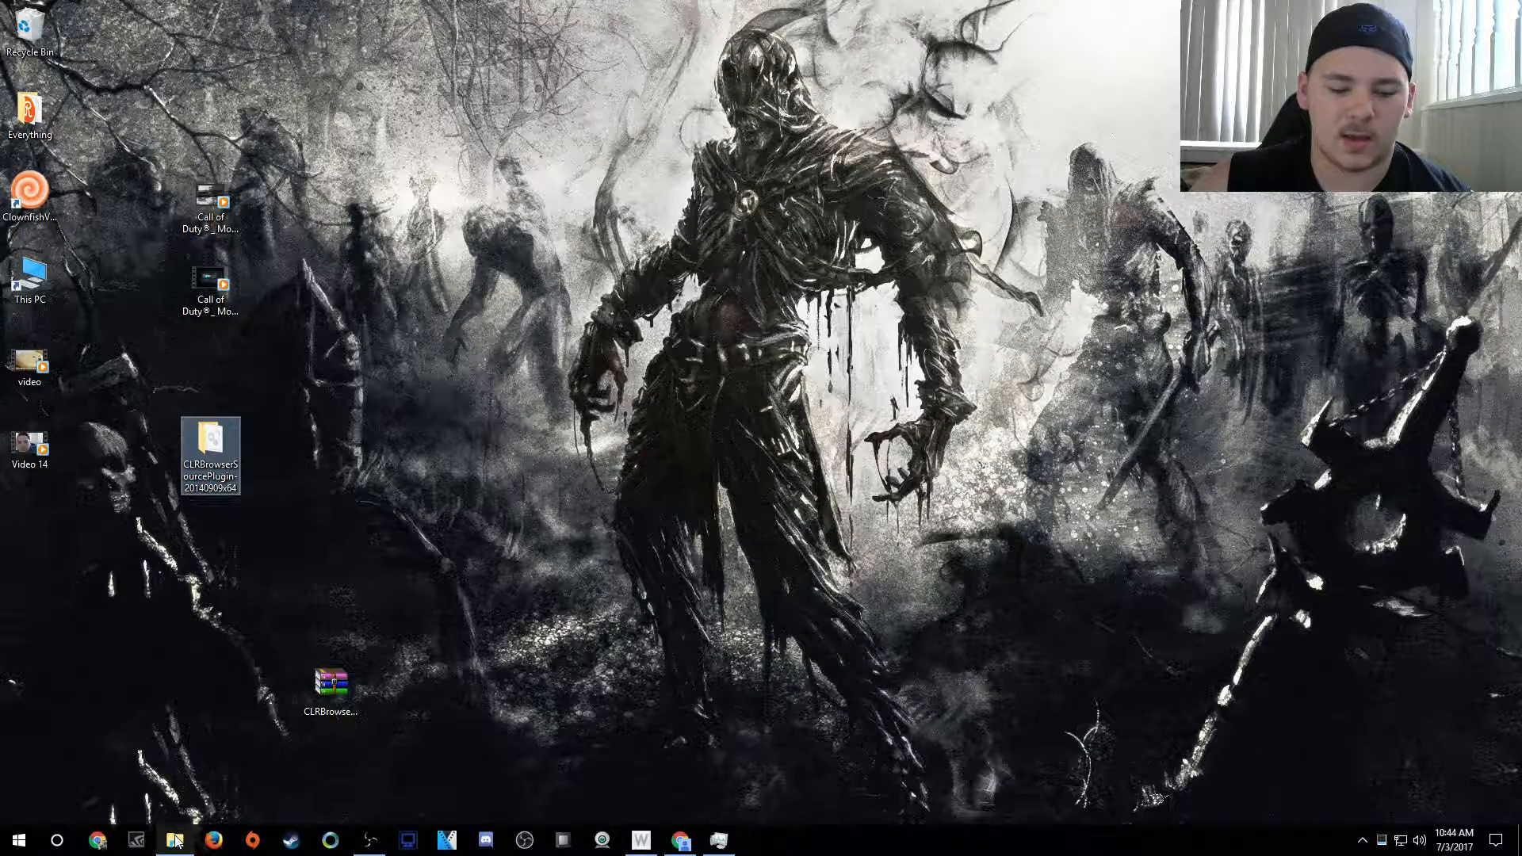
Browse to C:\Program Files (x86)\OBS in a new File Explorer window
{"action": "left_click", "coordinate": [187, 801]}
{"action": "right_click", "coordinate": [179, 839]}
{"action": "left_click", "coordinate": [195, 755]}
{"action": "double_click", "coordinate": [580, 347]}
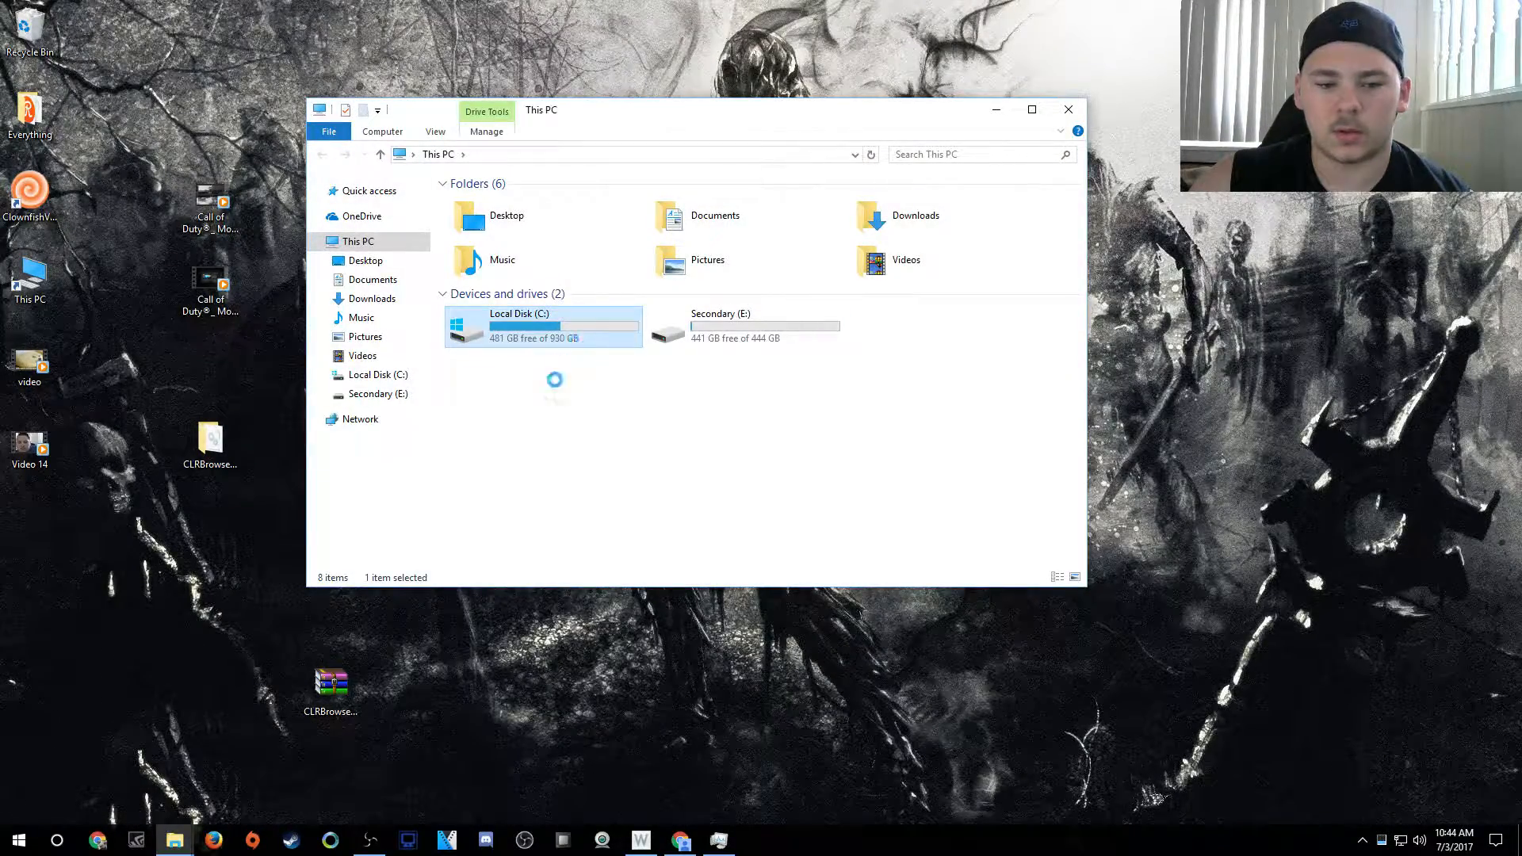
{"action": "double_click", "coordinate": [563, 303]}
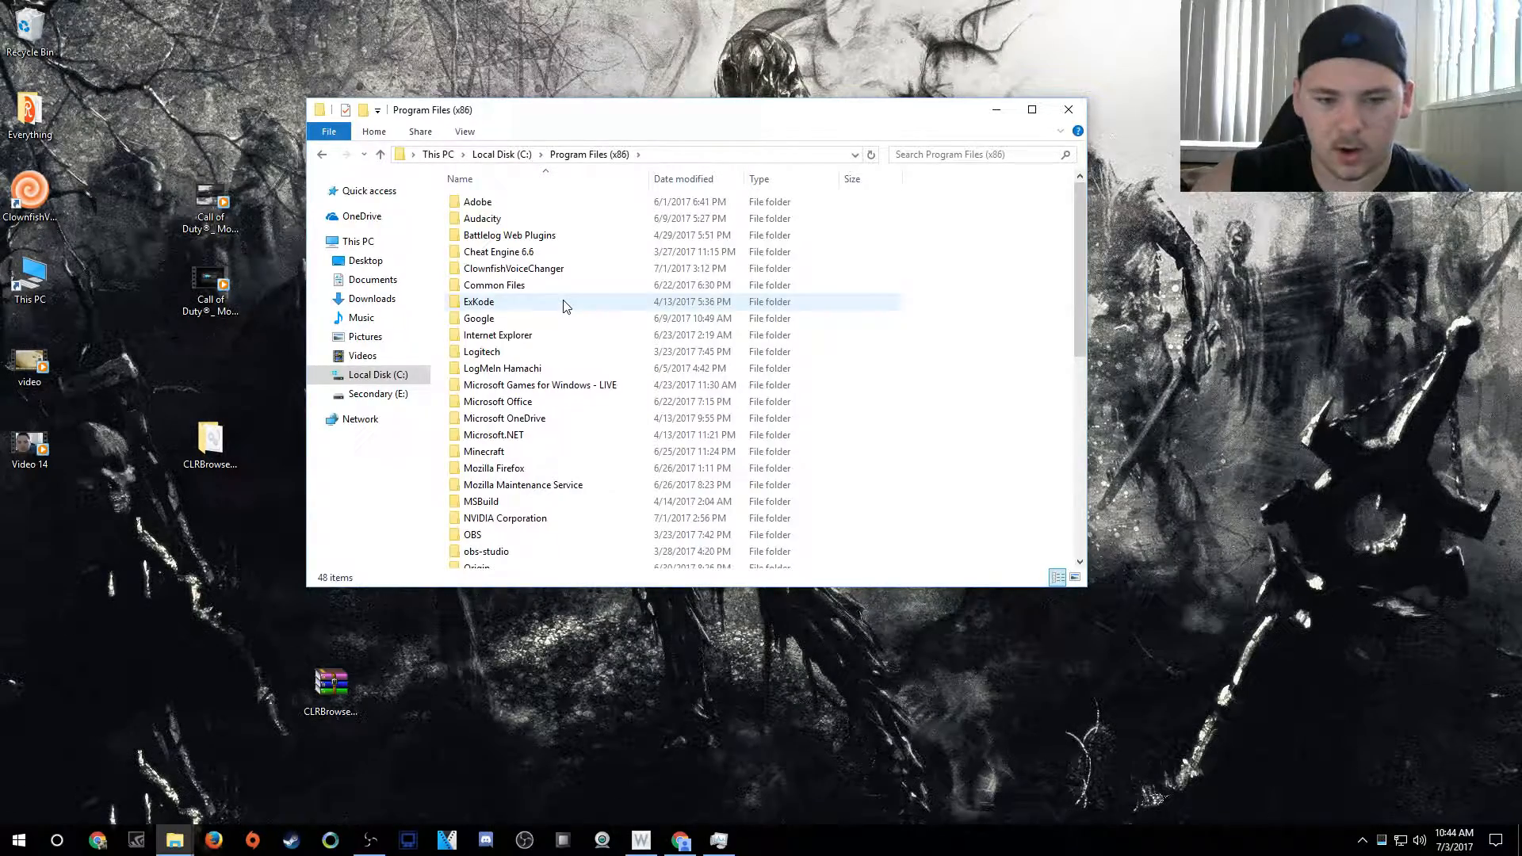
{"action": "double_click", "coordinate": [527, 535]}
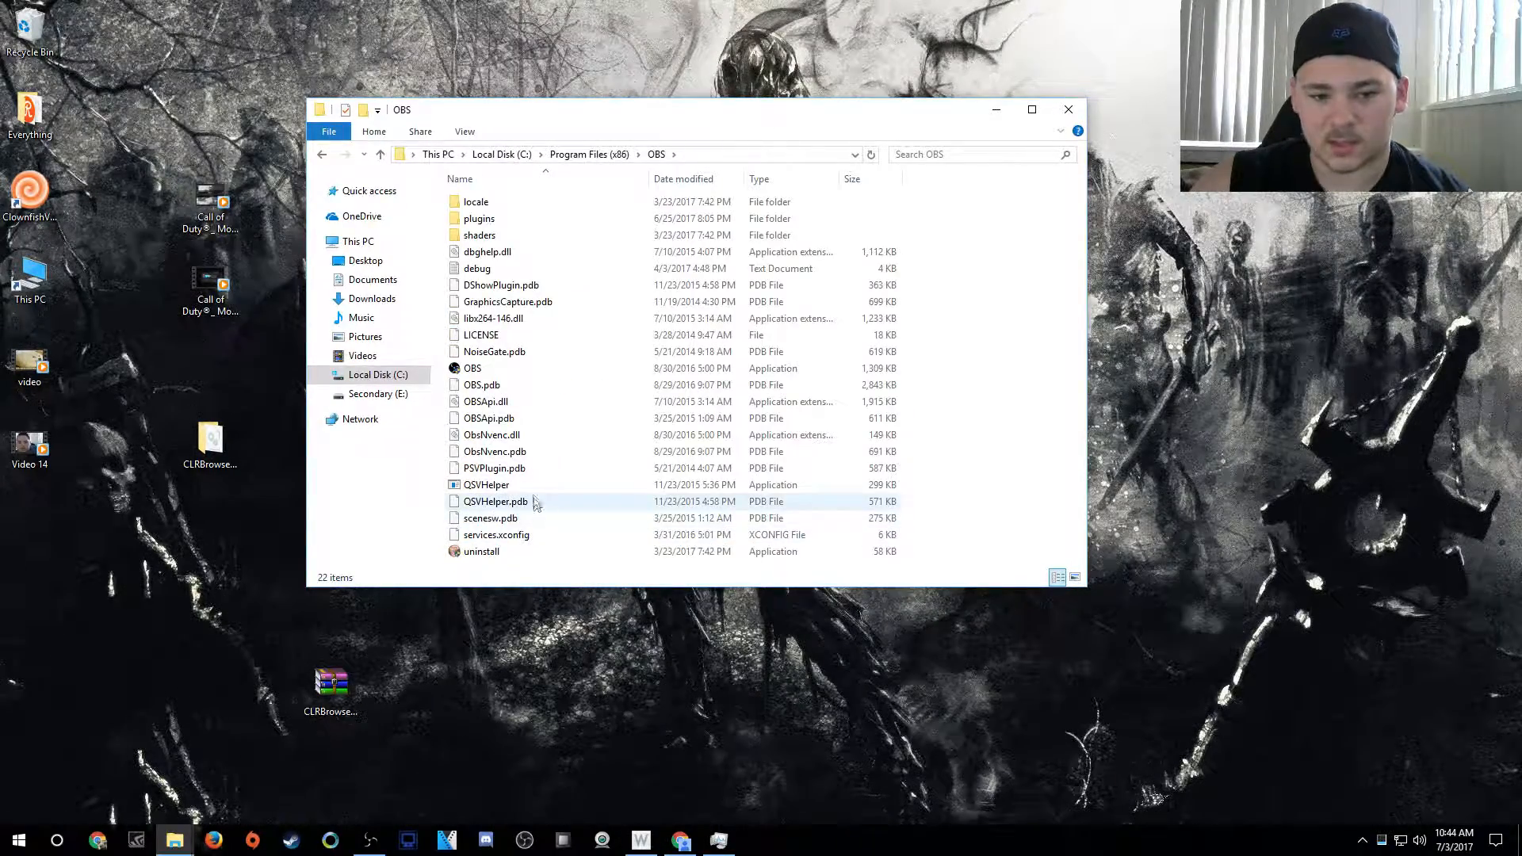
Open the plugins folder inside OBS and indicate the extracted plugin folder on the desktop without copying it in
{"action": "double_click", "coordinate": [531, 203]}
{"action": "left_click", "coordinate": [656, 154]}
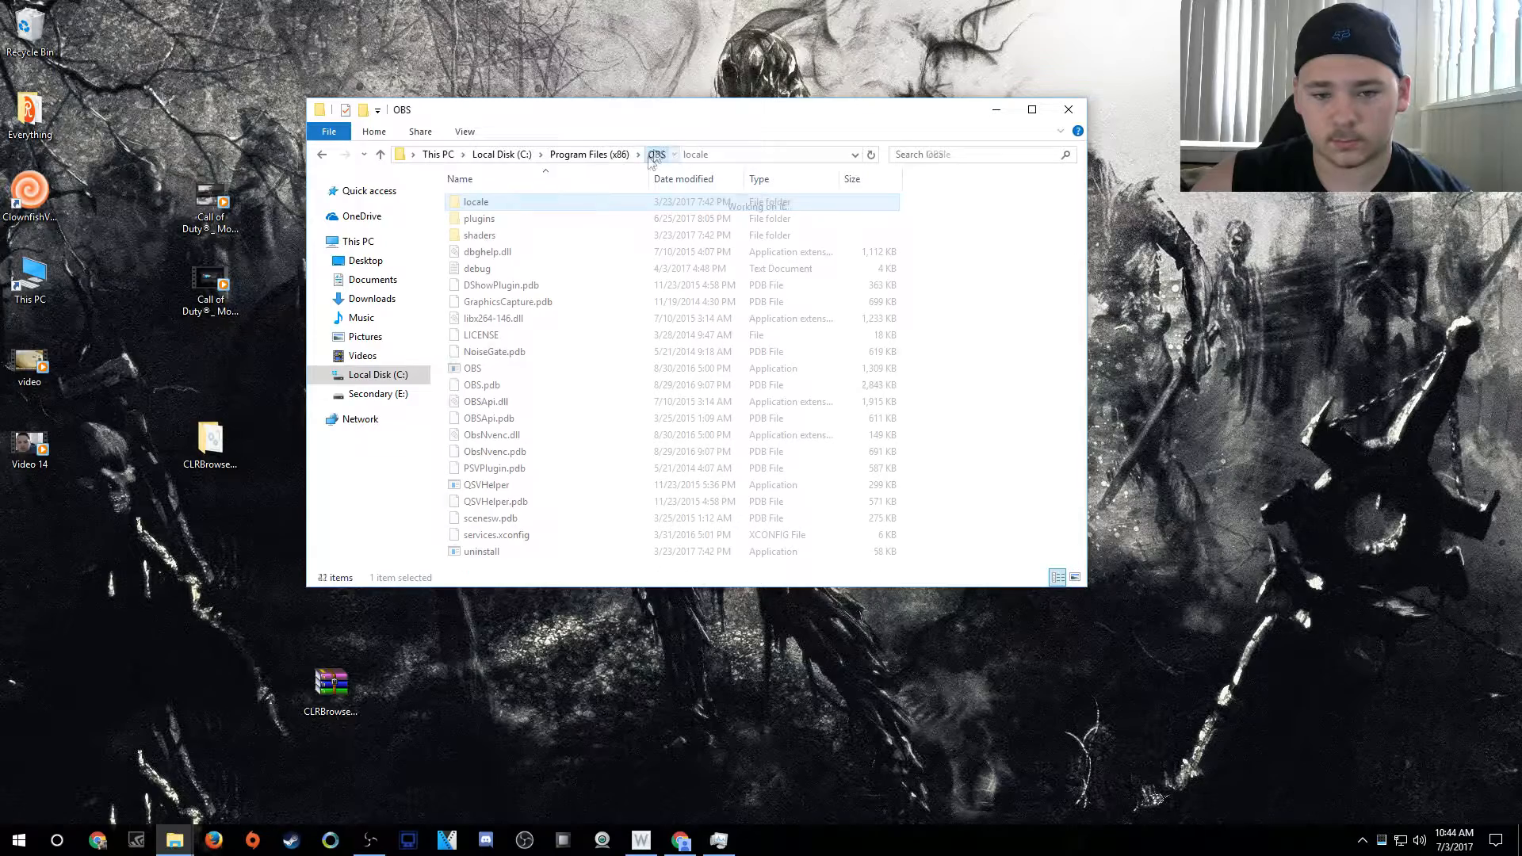
{"action": "double_click", "coordinate": [533, 218]}
{"action": "left_click", "coordinate": [536, 219]}
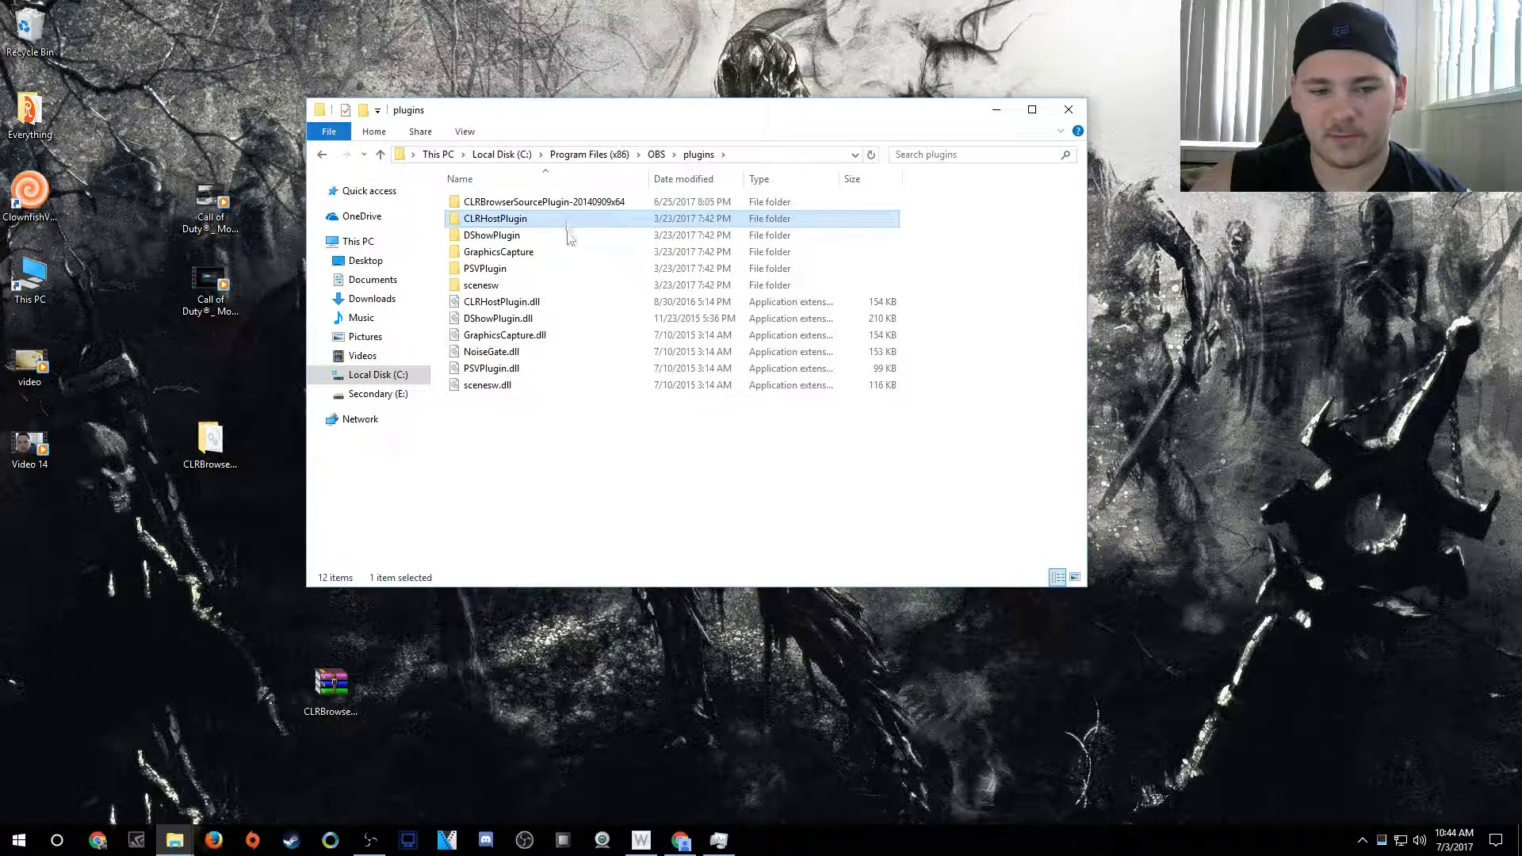
{"action": "mouse_move", "coordinate": [210, 440]}
{"action": "left_mouse_down"}
{"action": "mouse_move", "coordinate": [517, 432]}
{"action": "mouse_move", "coordinate": [262, 414]}
{"action": "mouse_move", "coordinate": [209, 438]}
{"action": "left_mouse_up"}
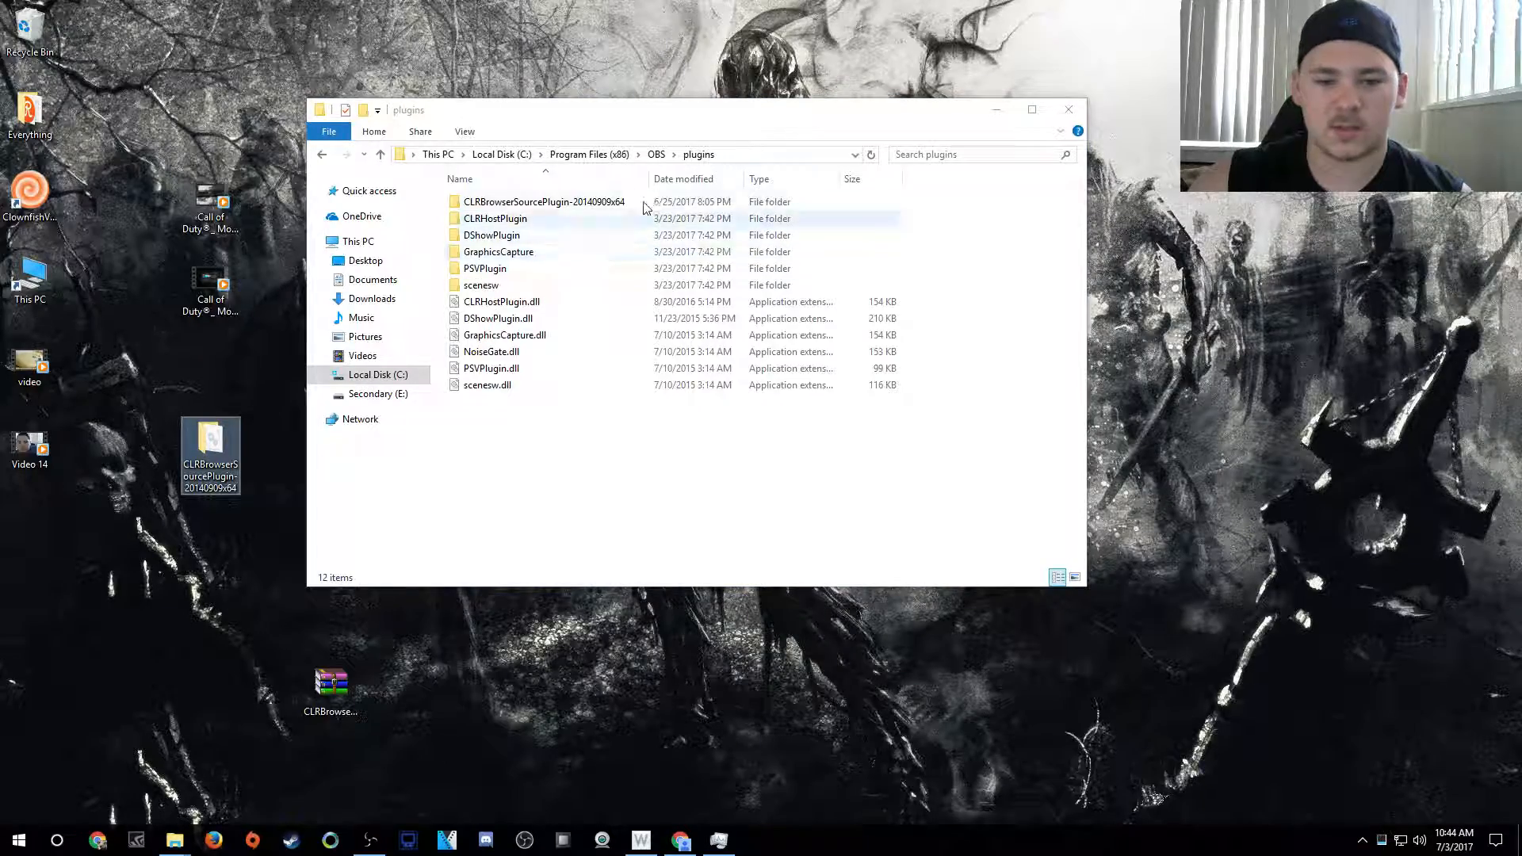
{"action": "left_click", "coordinate": [619, 421]}
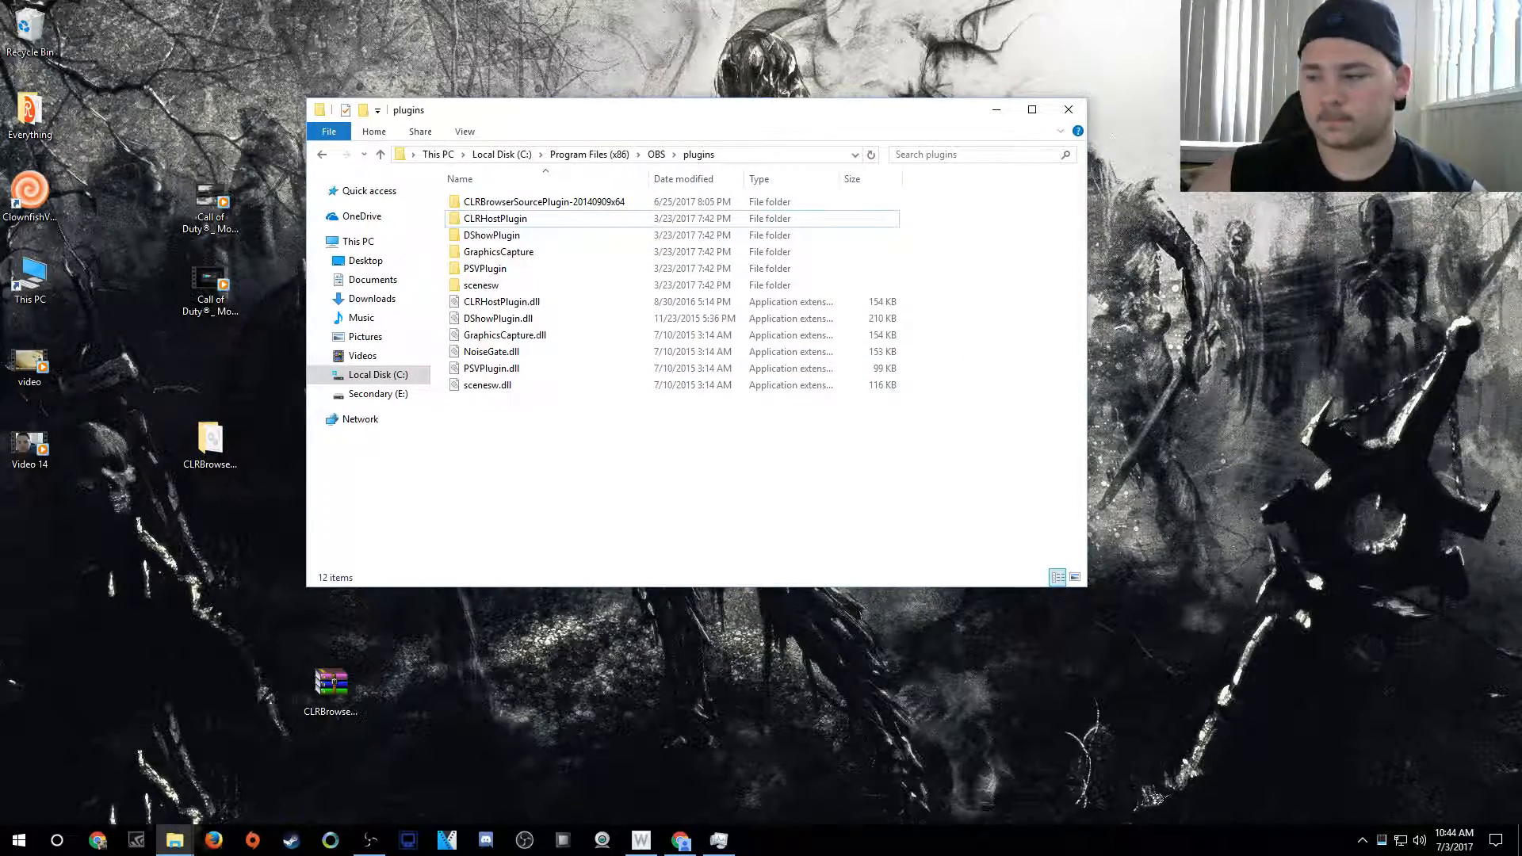
Switch to OBS Classic and check that CLR Browser is among the source types available for the Desktop scene
{"action": "key", "text": "alt+Tab"}
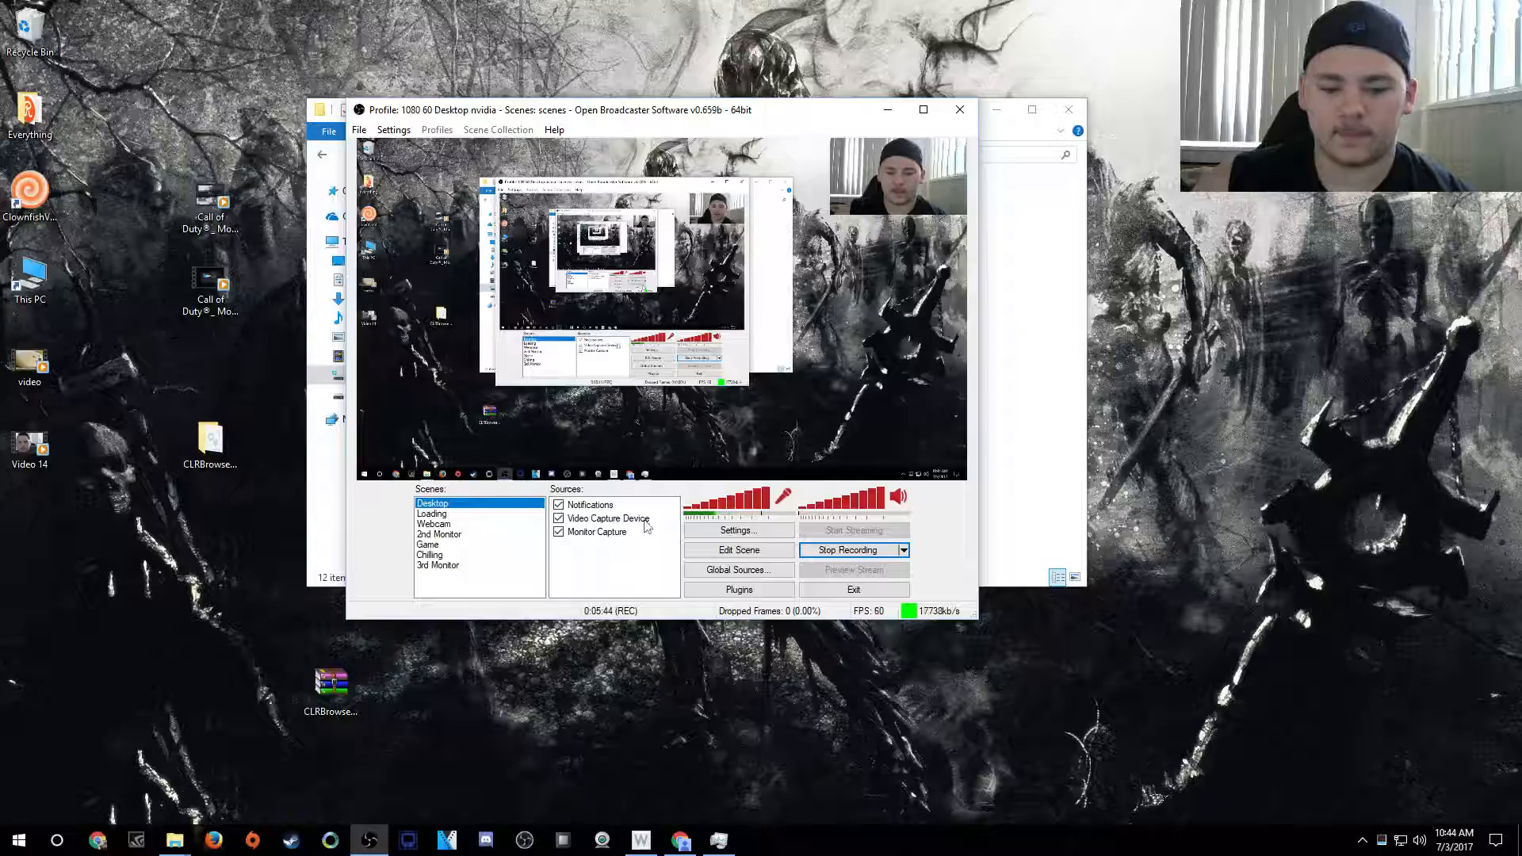
{"action": "right_click", "coordinate": [618, 566]}
{"action": "mouse_move", "coordinate": [674, 571]}
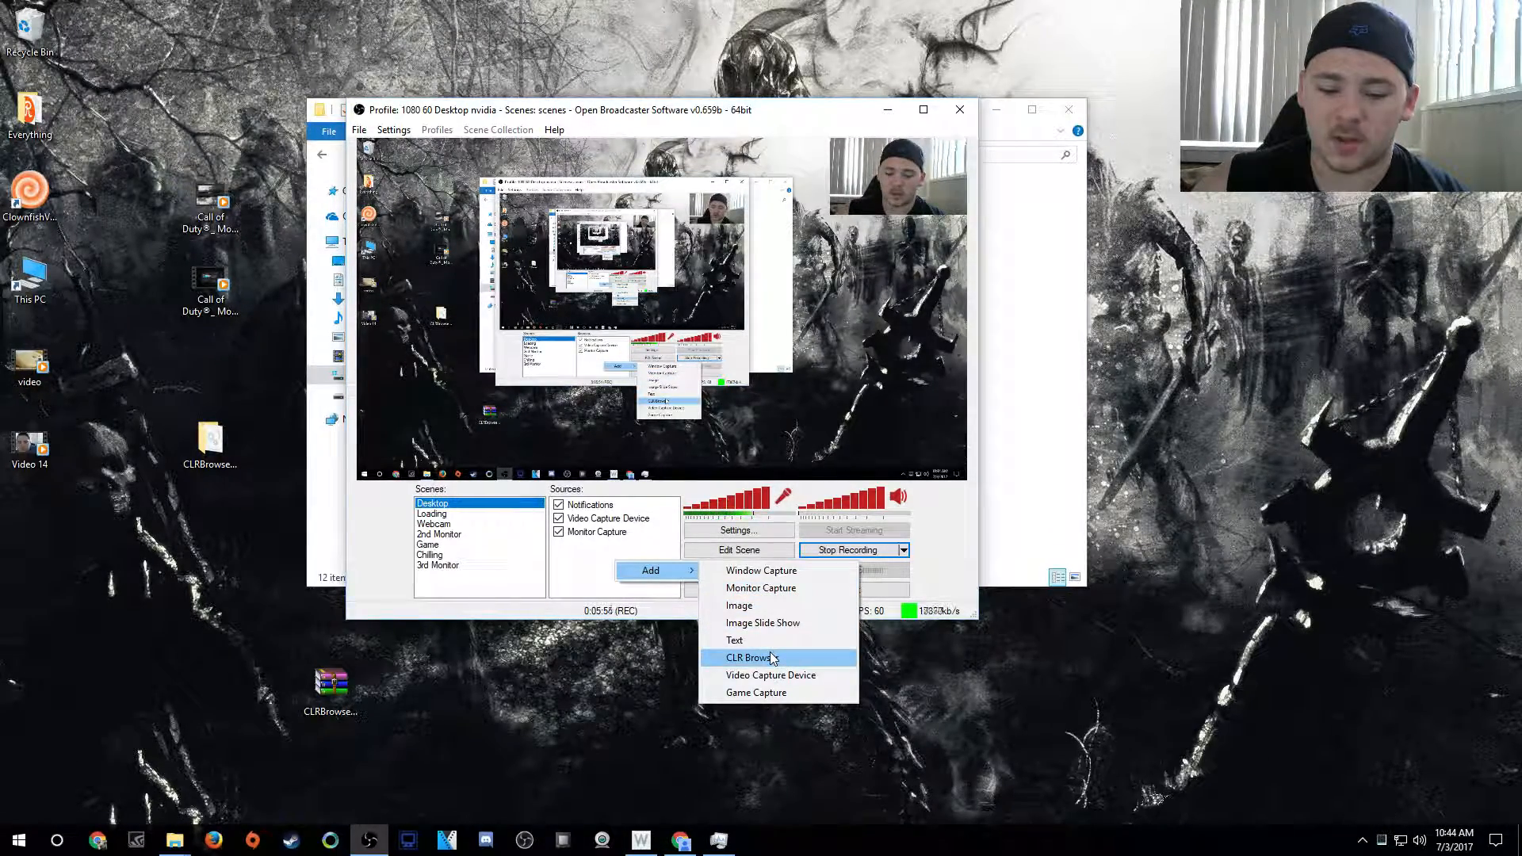
Add a new scene named "test" in OBS Classic
{"action": "right_click", "coordinate": [509, 589]}
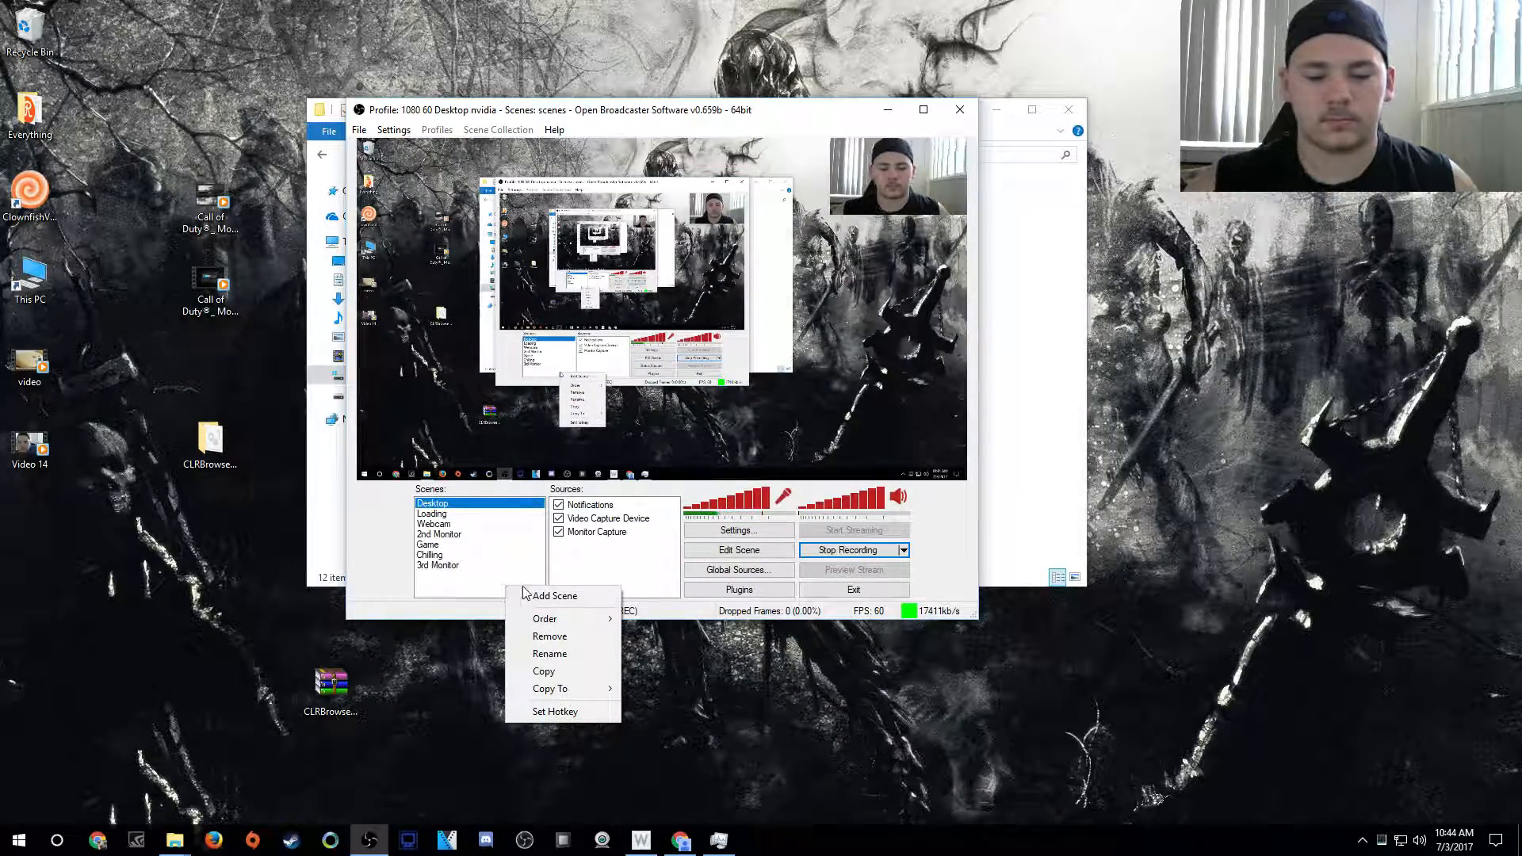
{"action": "left_click", "coordinate": [539, 594]}
{"action": "type", "text": "test"}
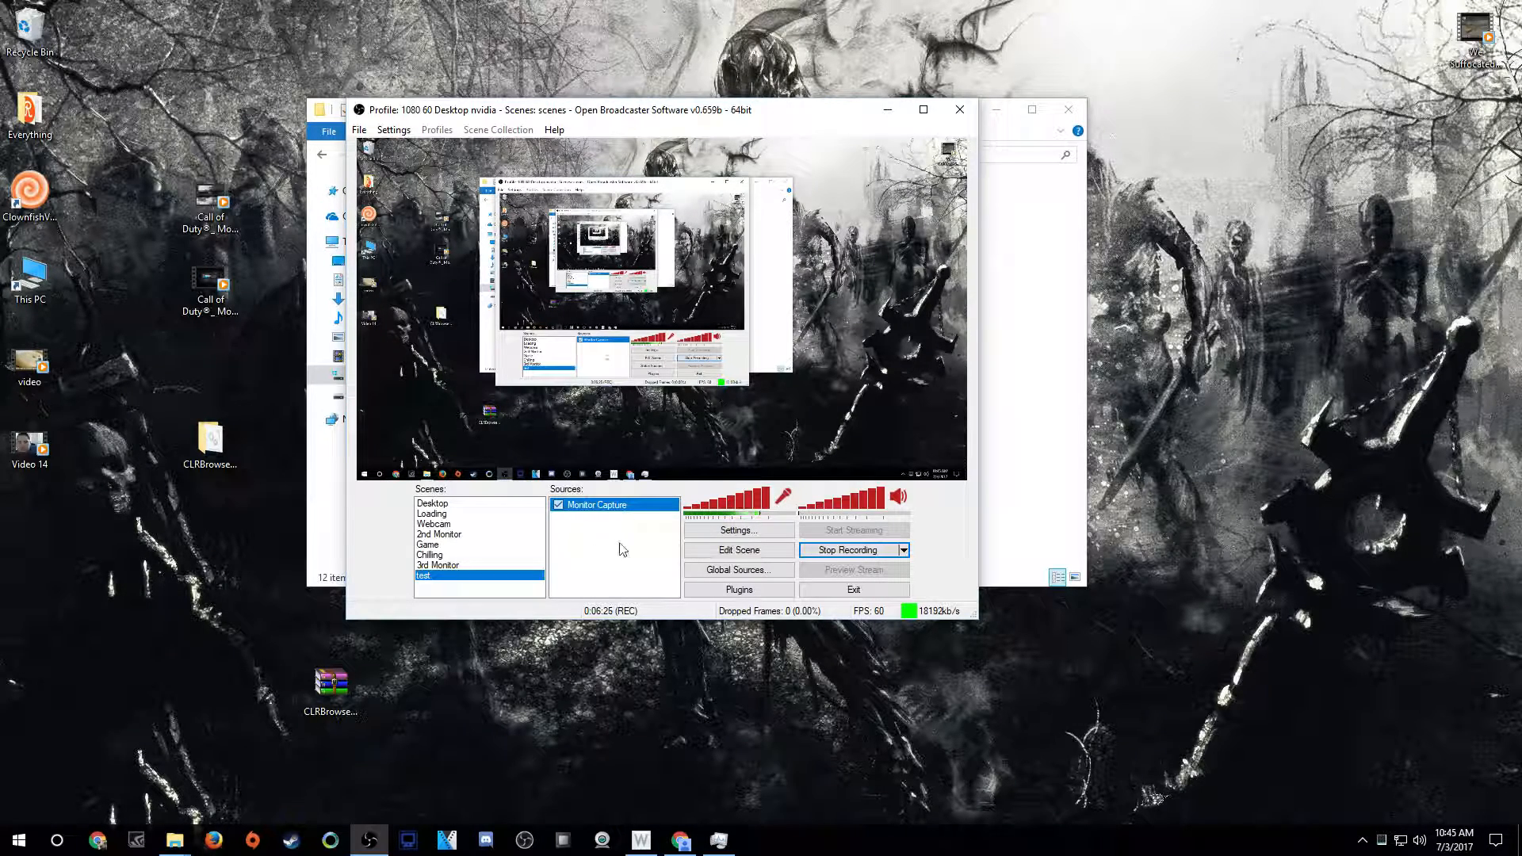
Add a CLR Browser source to the test scene, keeping the suggested source name
{"action": "right_click", "coordinate": [592, 553]}
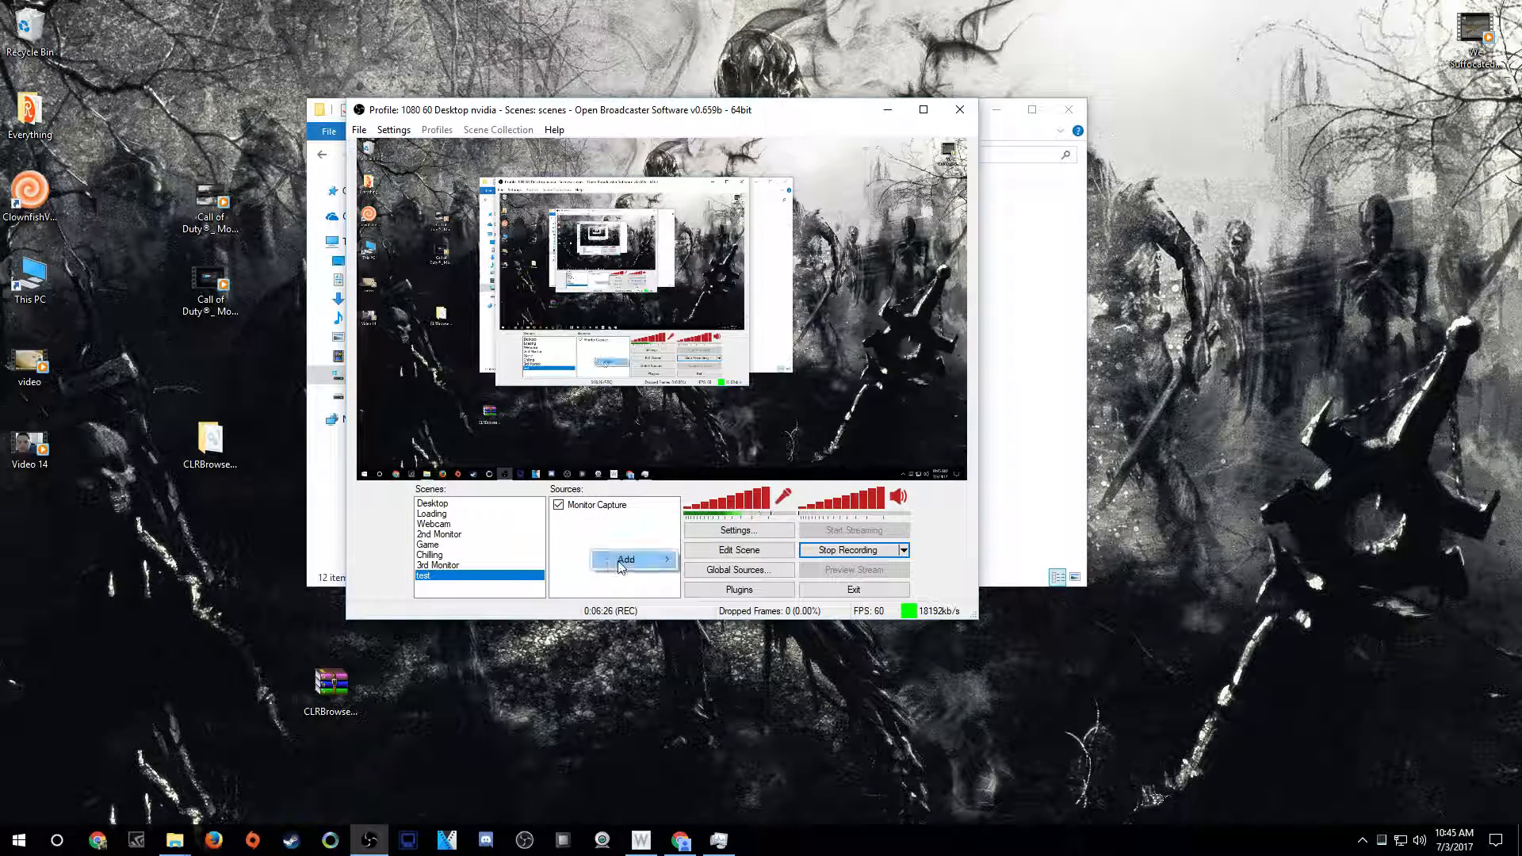
{"action": "mouse_move", "coordinate": [621, 565]}
{"action": "left_click", "coordinate": [727, 646]}
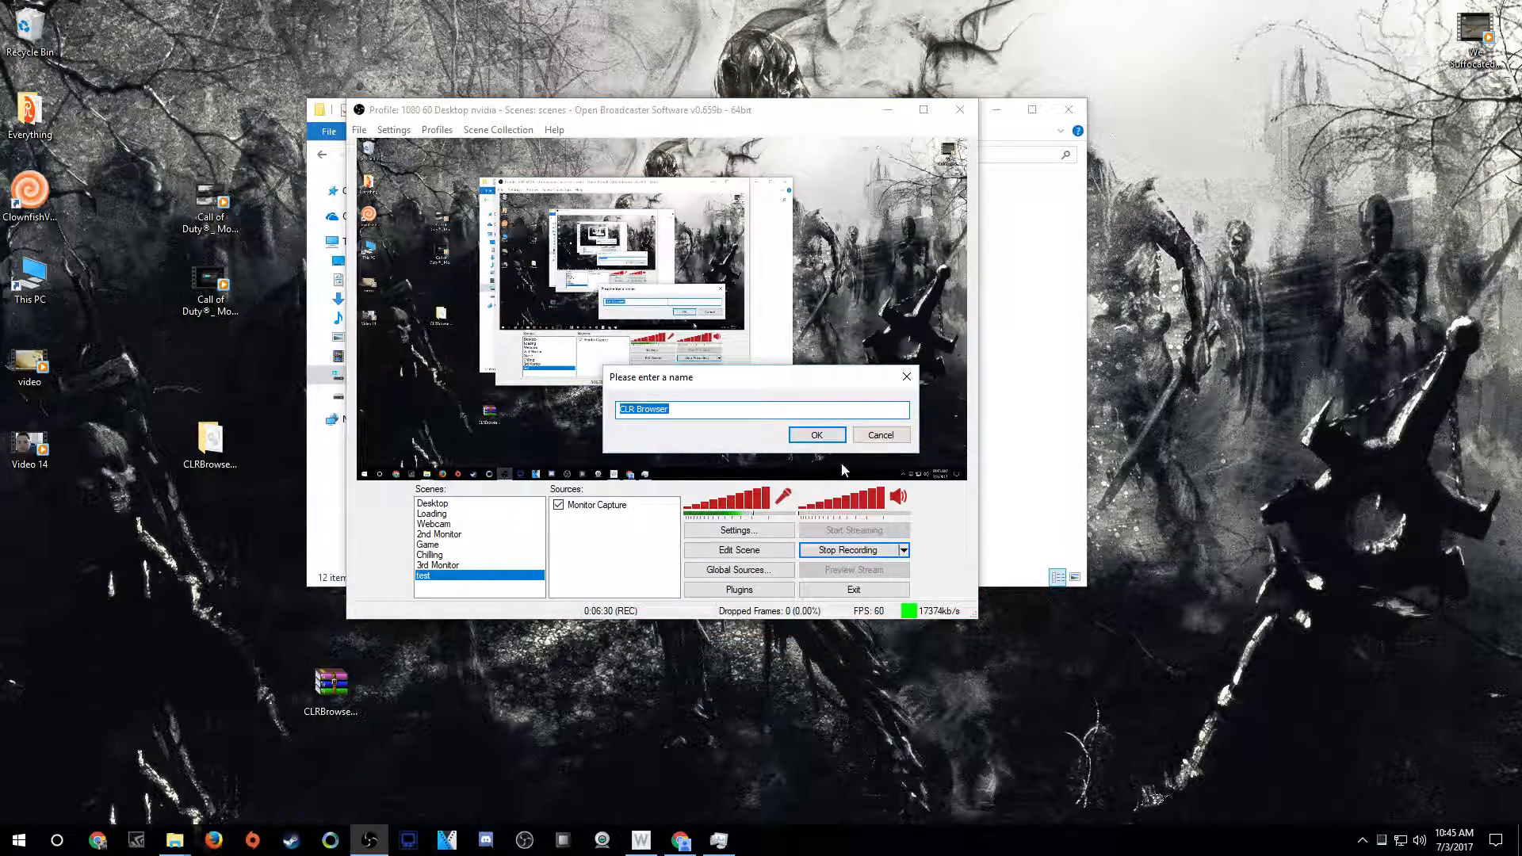
{"action": "left_click", "coordinate": [816, 435]}
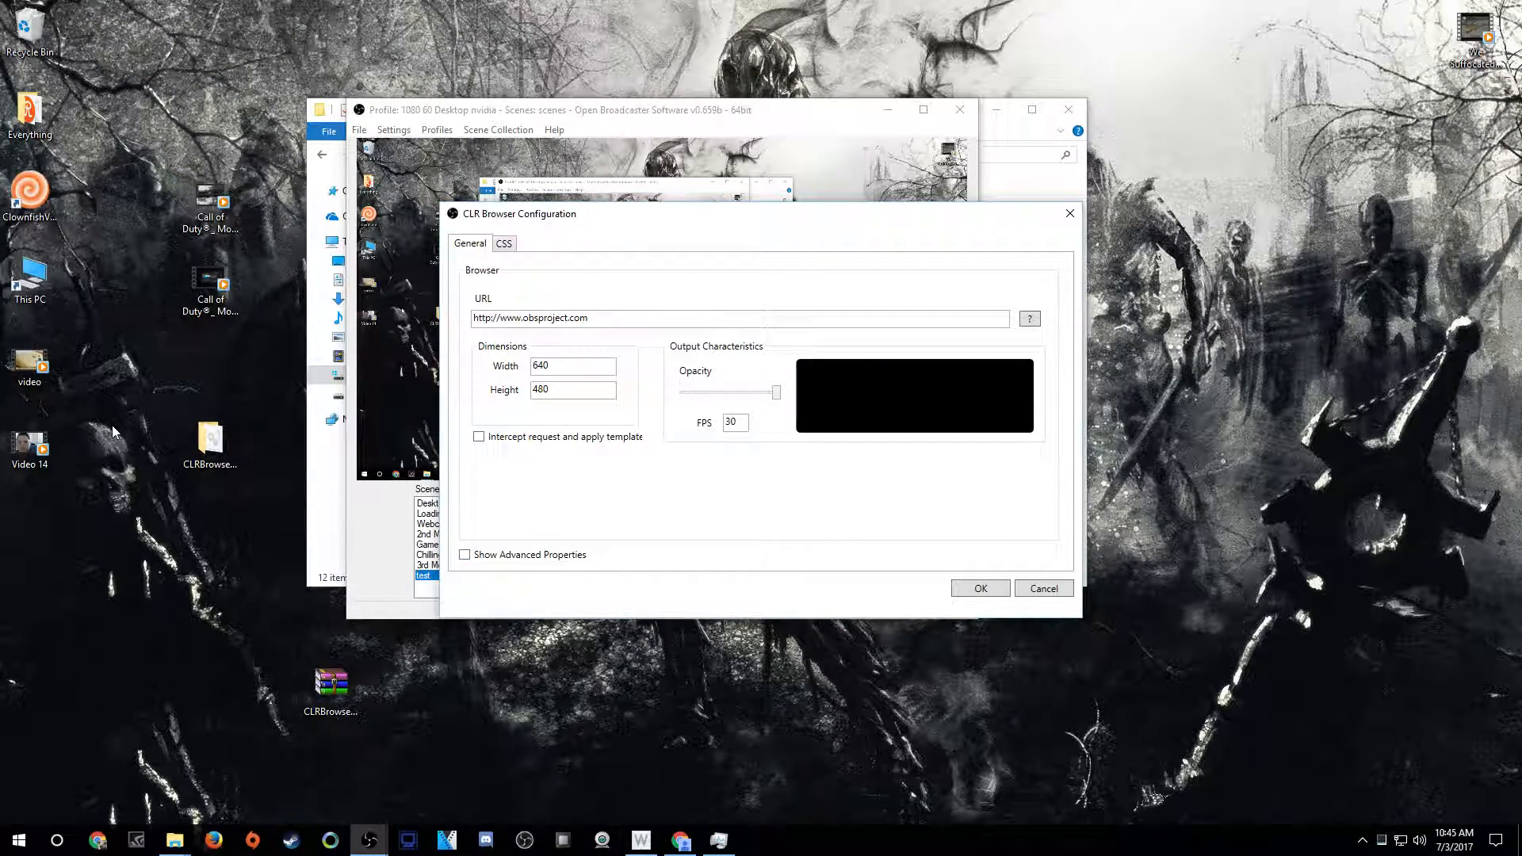
Review the CLR Browser source's URL and CSS settings and accept the default configuration
{"action": "double_click", "coordinate": [599, 317]}
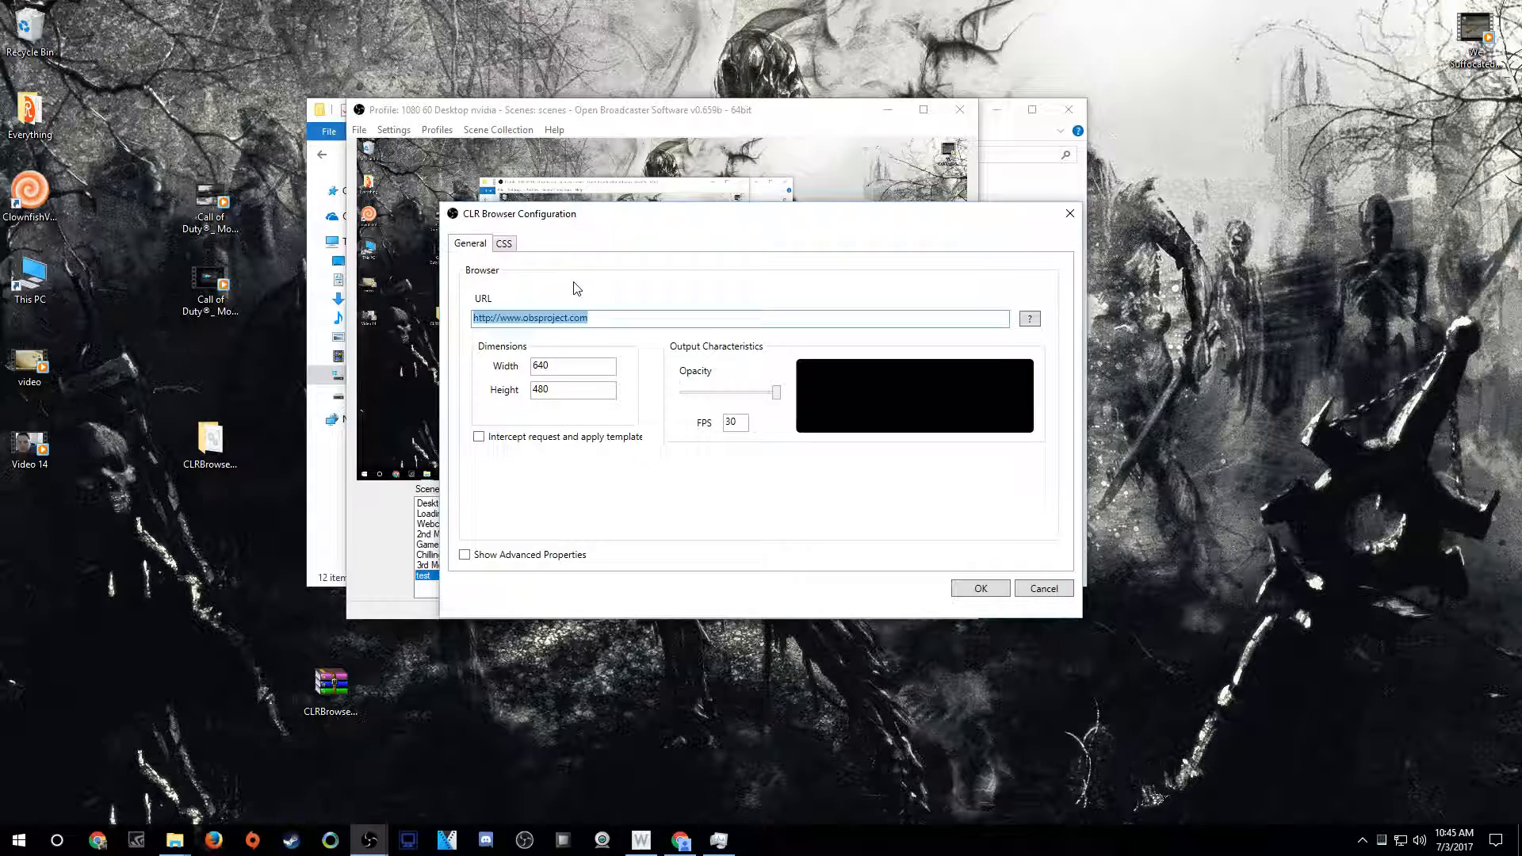
{"action": "left_click", "coordinate": [505, 244]}
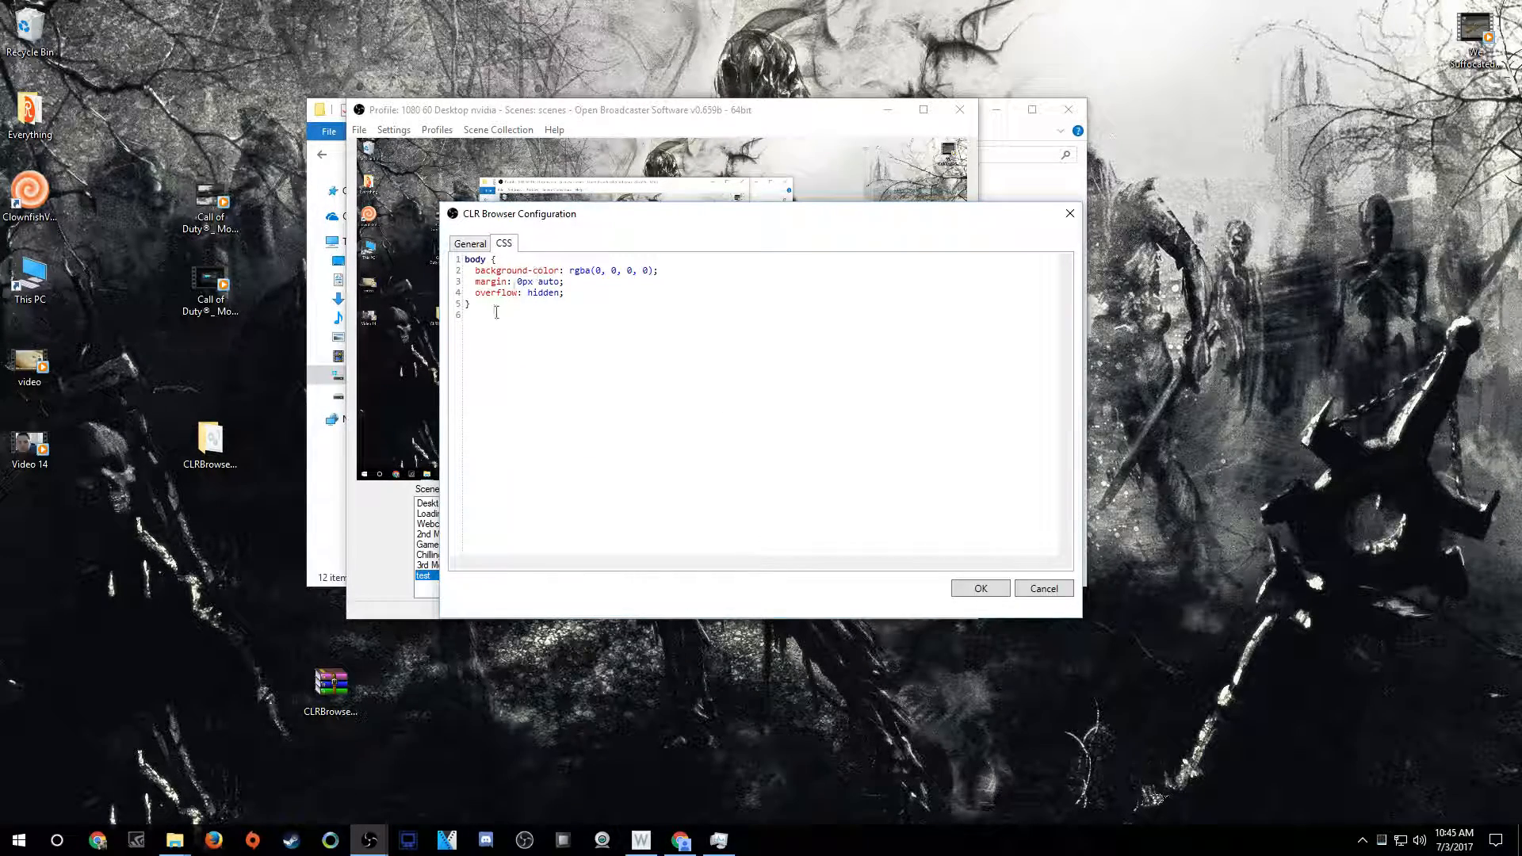
{"action": "left_click", "coordinate": [468, 245]}
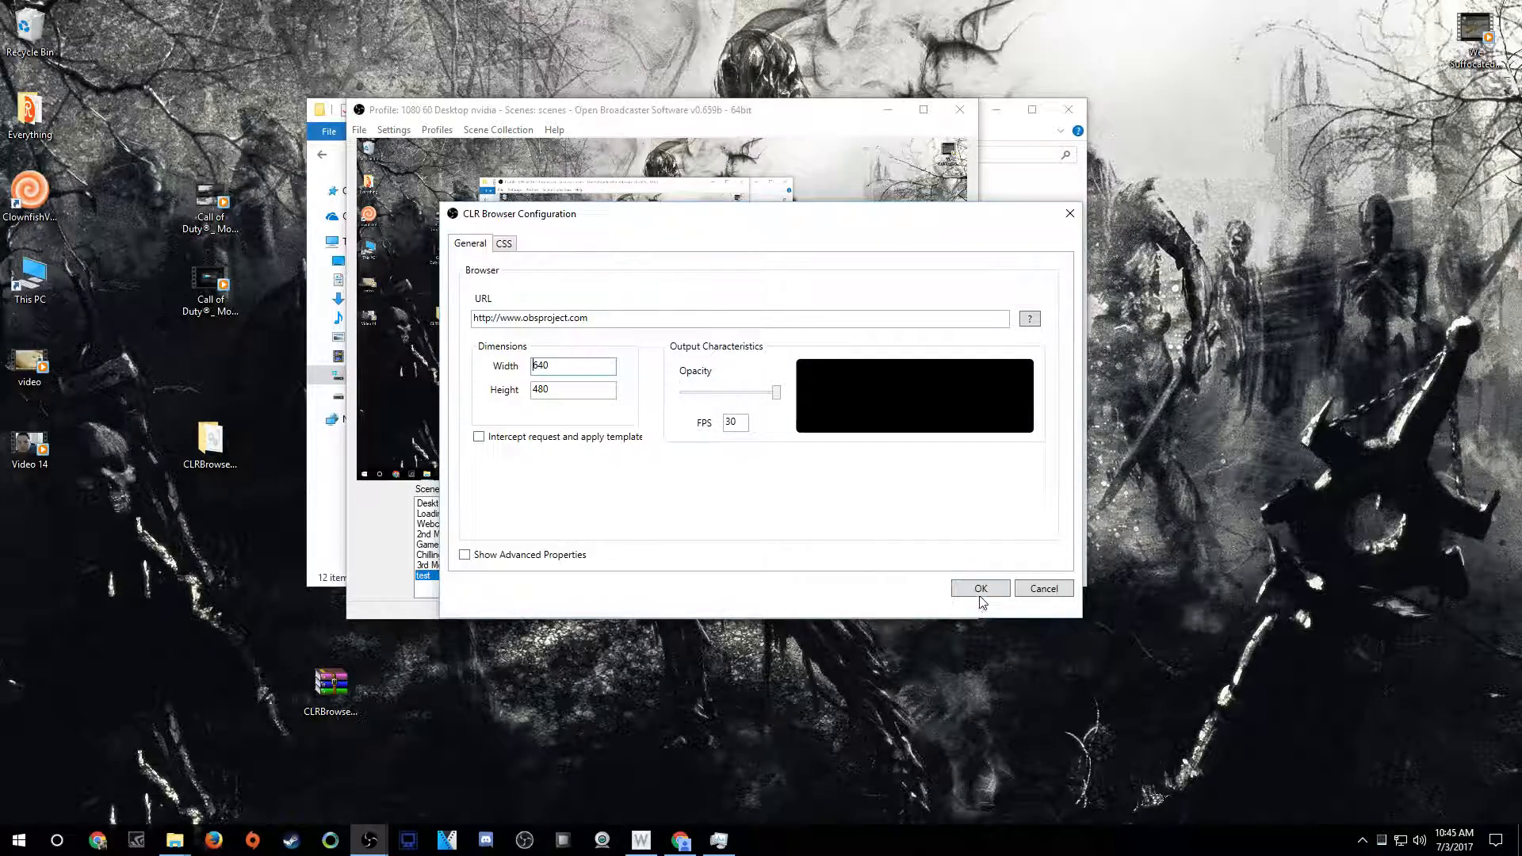
{"action": "left_click", "coordinate": [980, 588]}
Enable scene editing and move the CLR Browser source to the lower-right corner of the OBS Classic canvas
{"action": "left_click", "coordinate": [761, 553]}
{"action": "left_click_drag", "start_coordinate": [480, 208], "coordinate": [892, 397]}
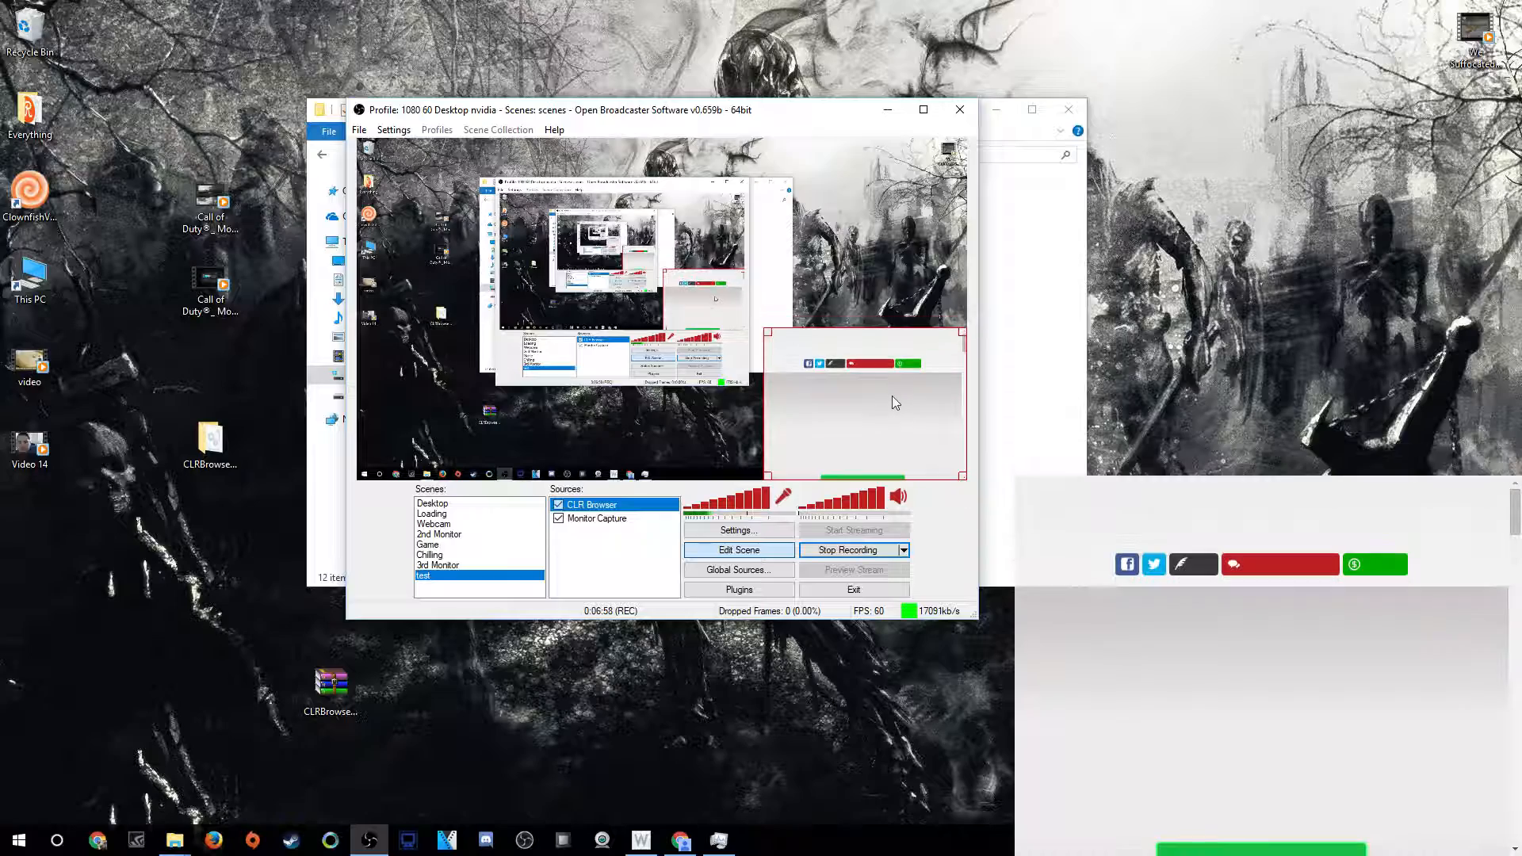
Shrink the CLR Browser source from its upper-left corner, keeping it in the lower-right corner of the canvas, and deselect it
{"action": "left_click_drag", "start_coordinate": [765, 331], "coordinate": [801, 358]}
{"action": "left_click", "coordinate": [638, 563]}
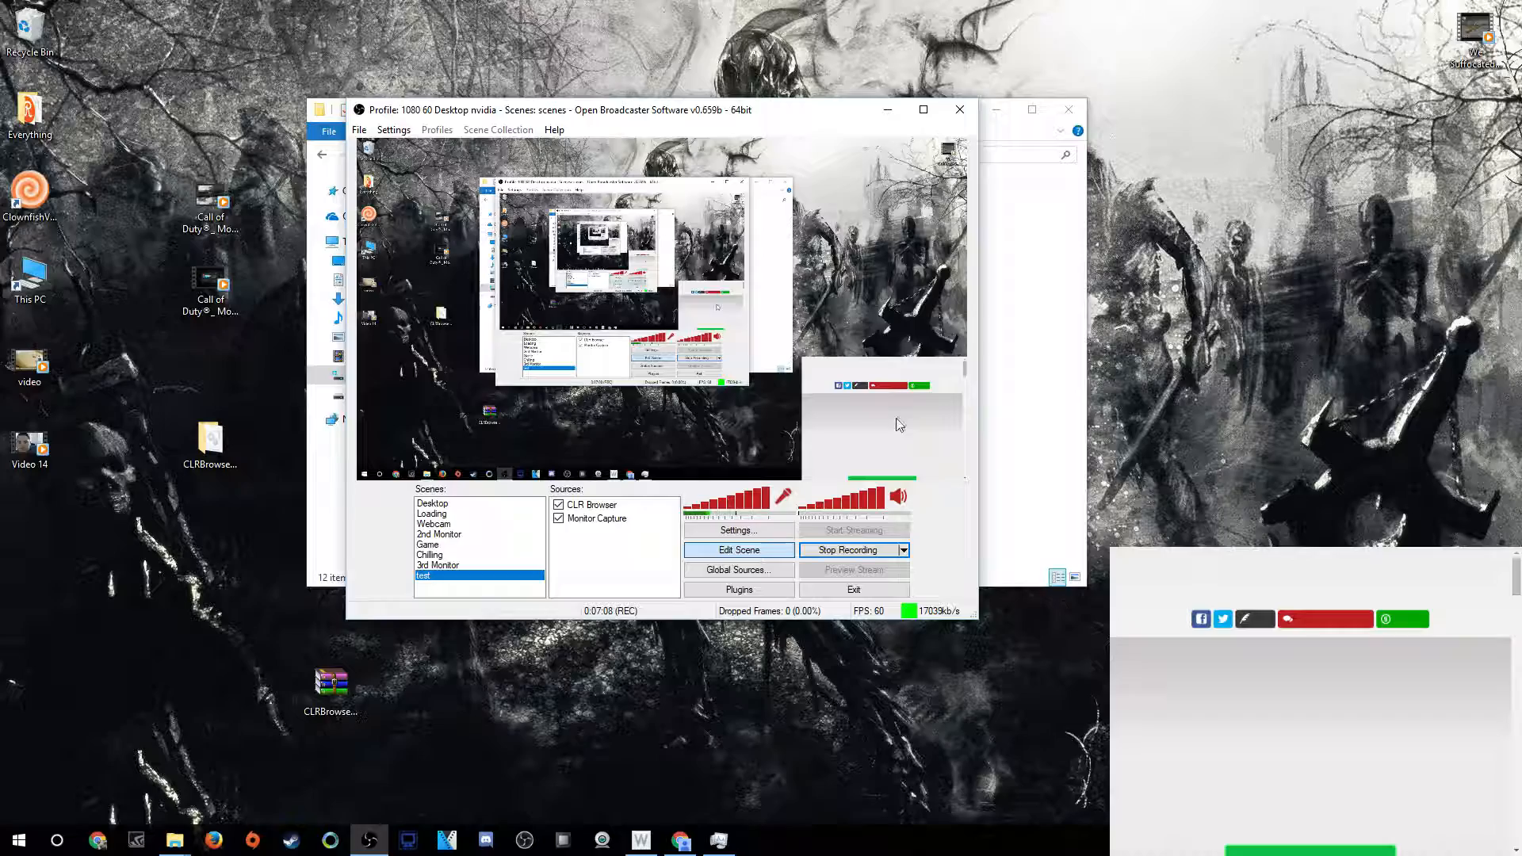
Switch to the Desktop scene, check where its Notifications source sits on the canvas, and move the OBS Classic window off this monitor
{"action": "left_click", "coordinate": [502, 504]}
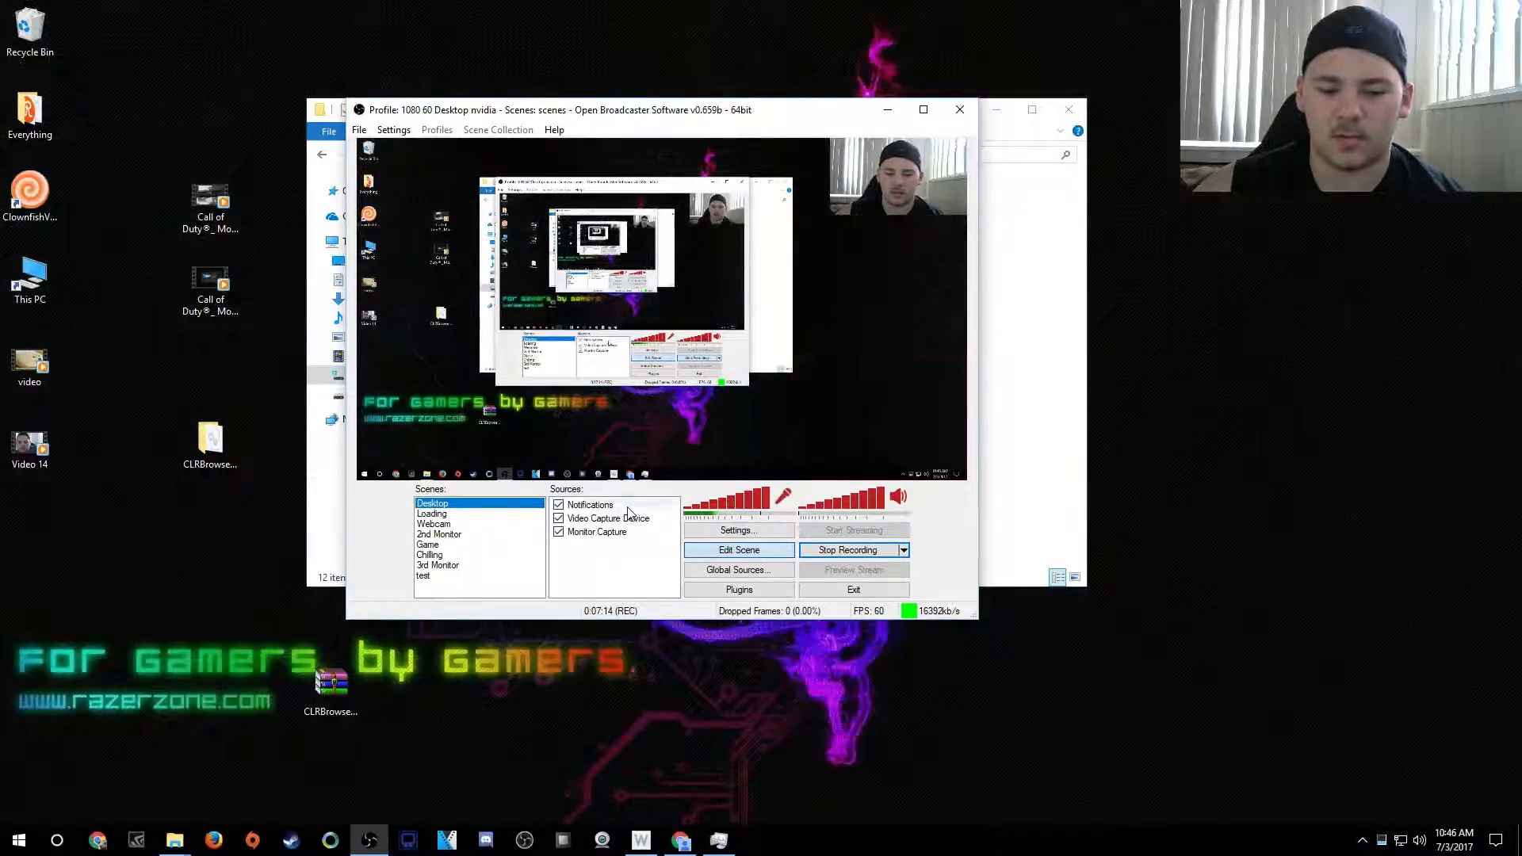
{"action": "left_click", "coordinate": [627, 506]}
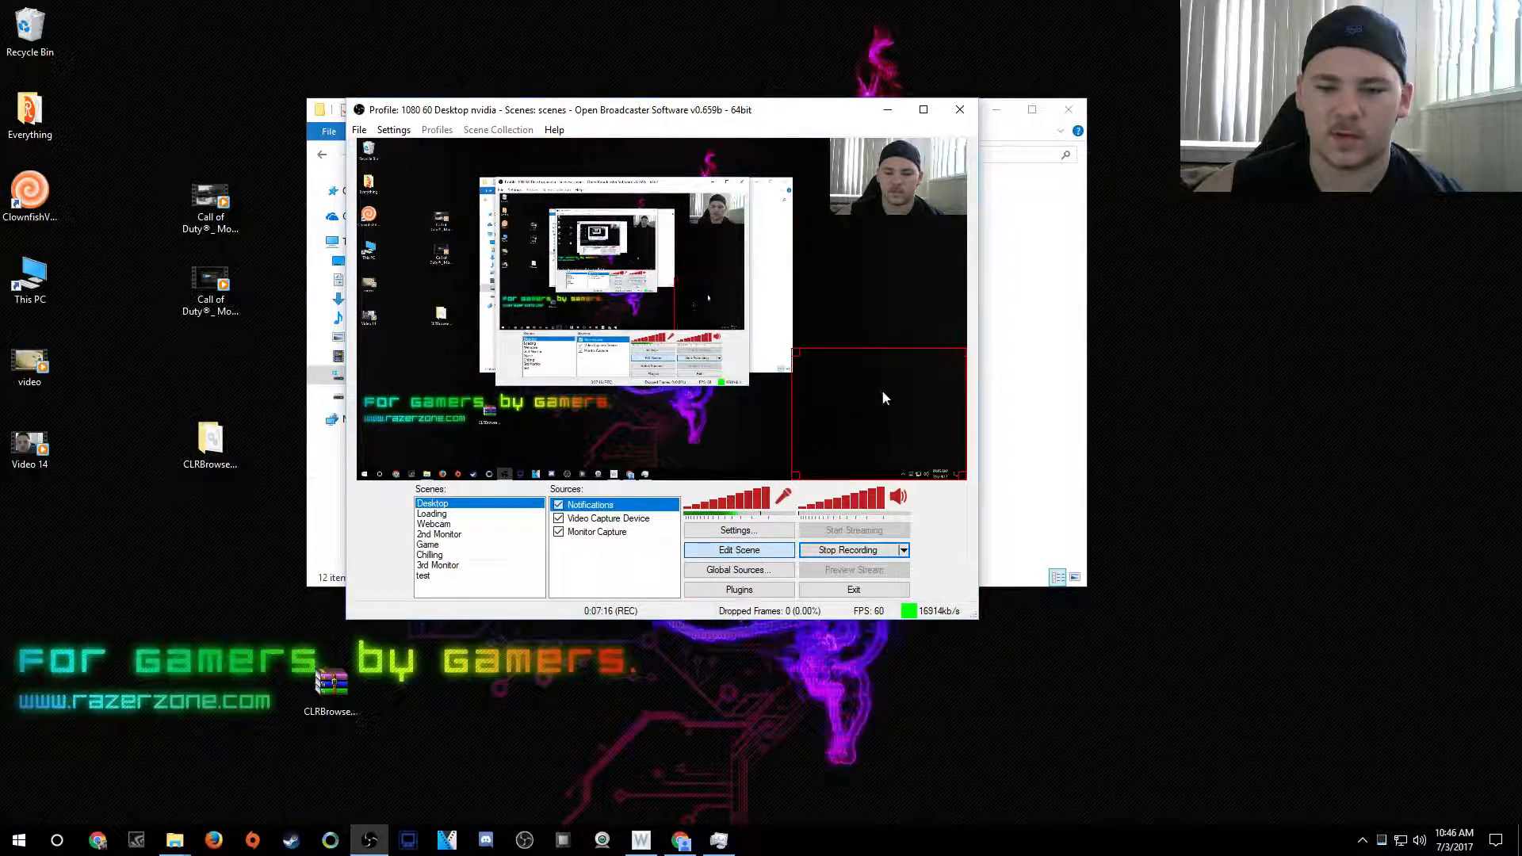
{"action": "left_click", "coordinate": [604, 570]}
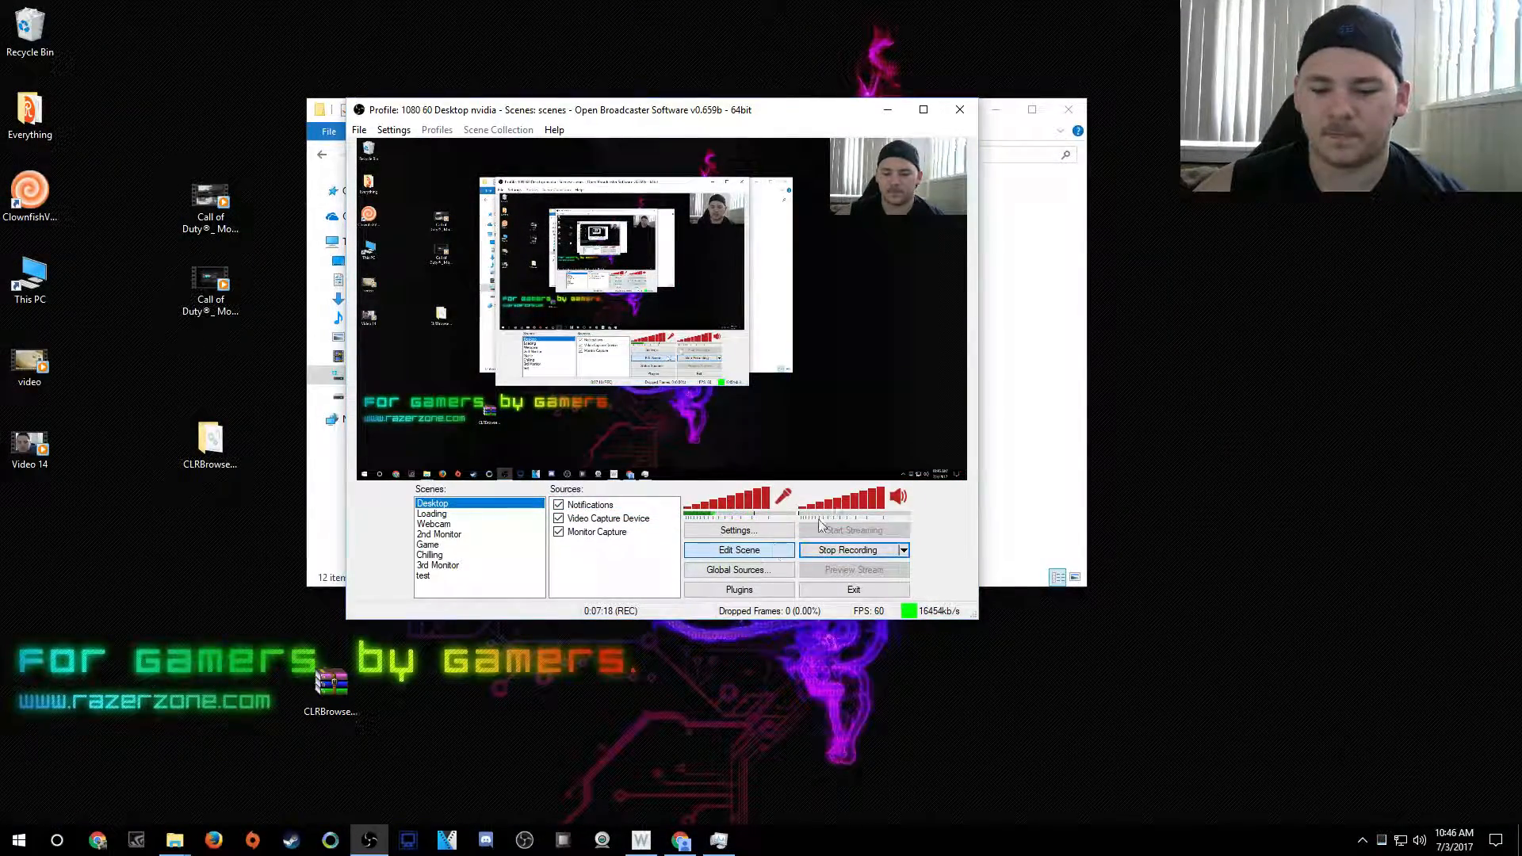
{"action": "left_click_drag", "start_coordinate": [769, 111], "coordinate": [1521, 143]}
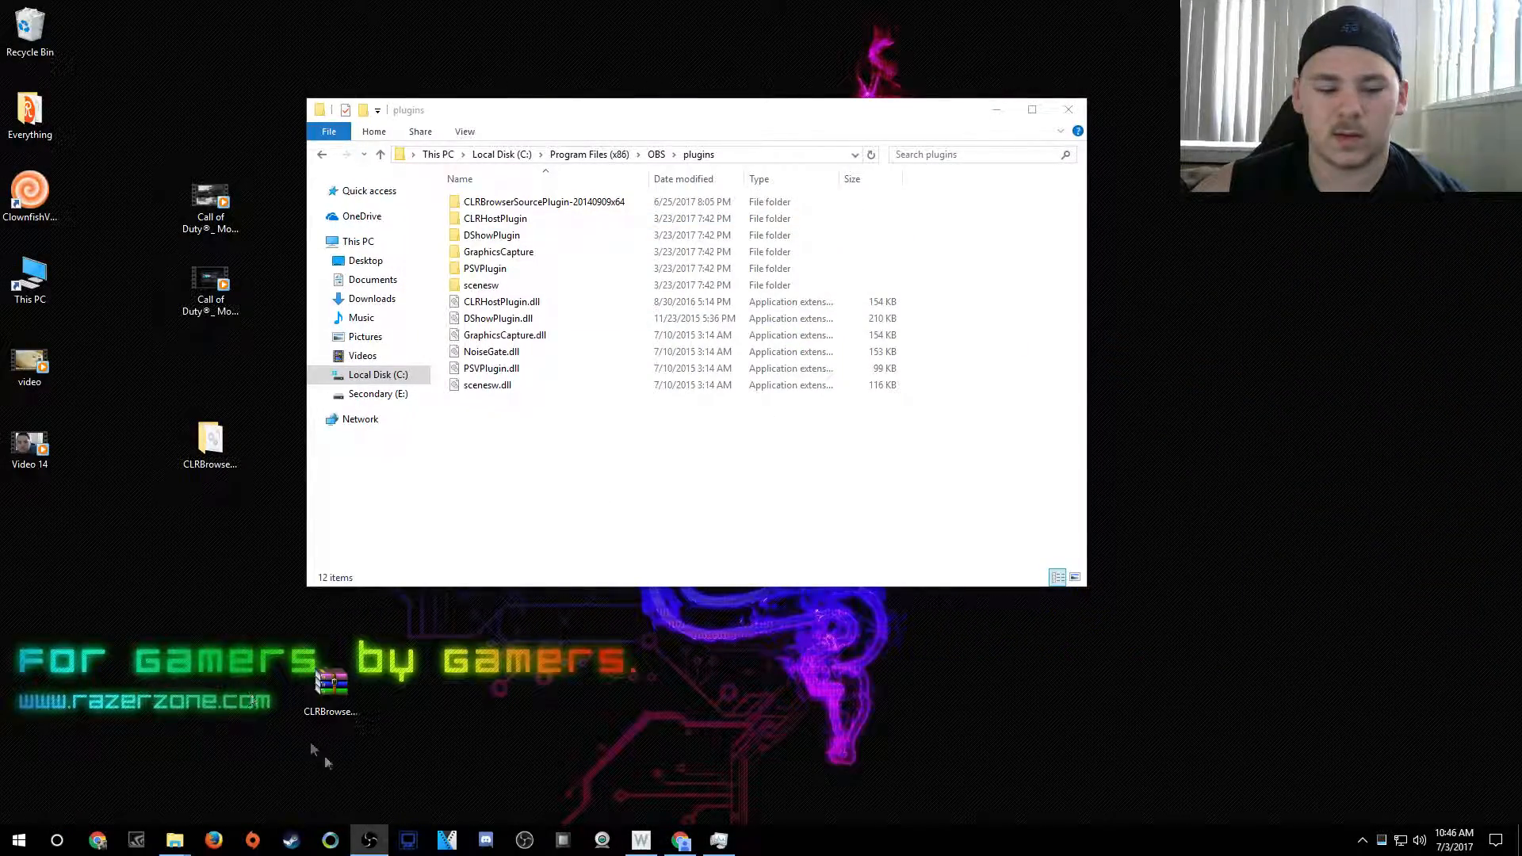
Switch to the browser, view the Streamlabs Alert Box page, and open the donation page from the Twitch channel's Tips panel
{"action": "left_click", "coordinate": [695, 839]}
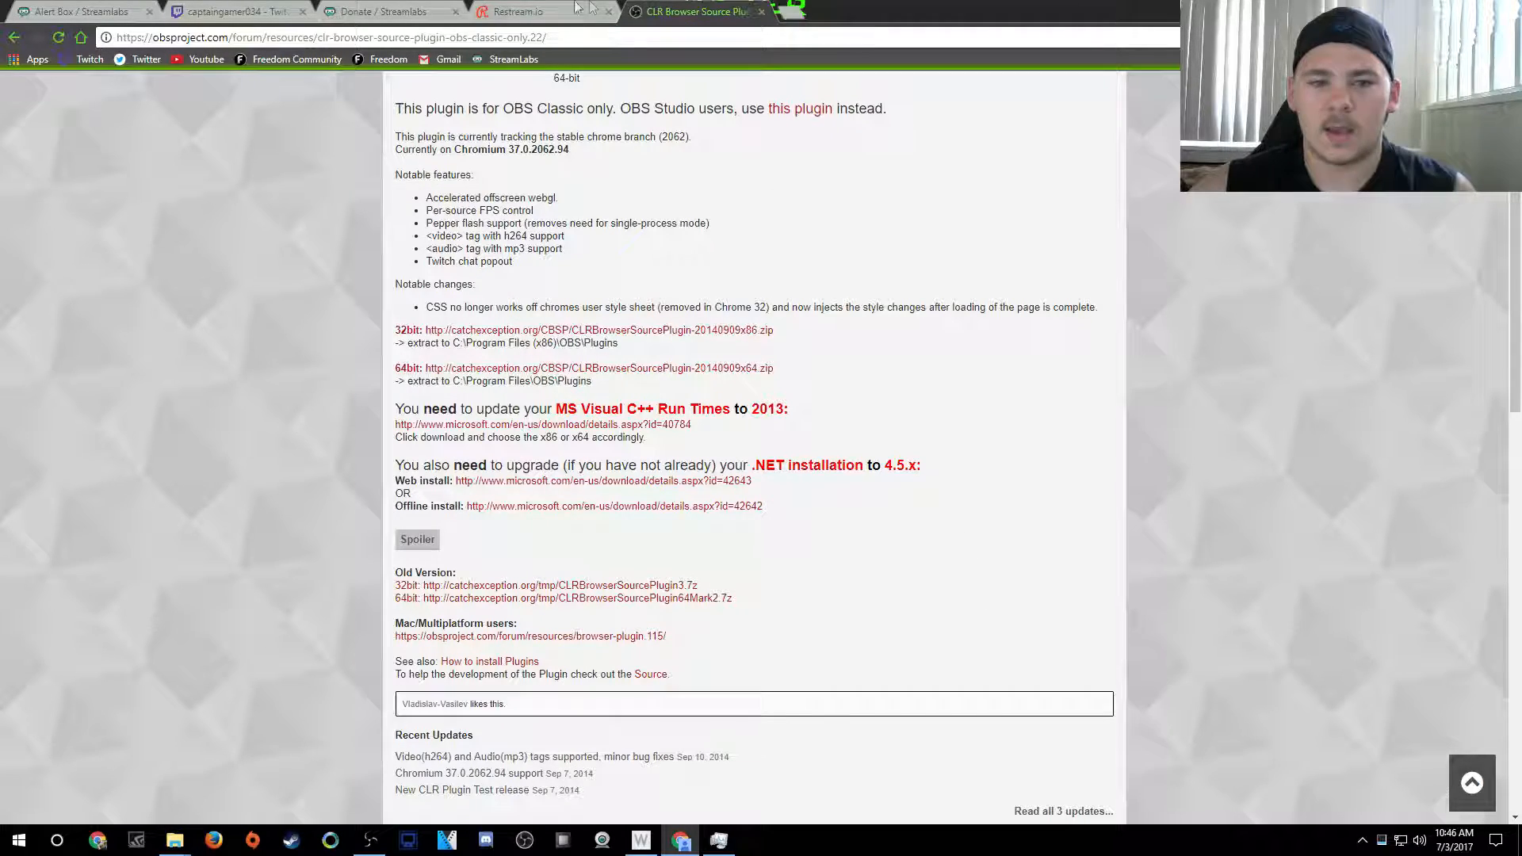
{"action": "left_click", "coordinate": [80, 11]}
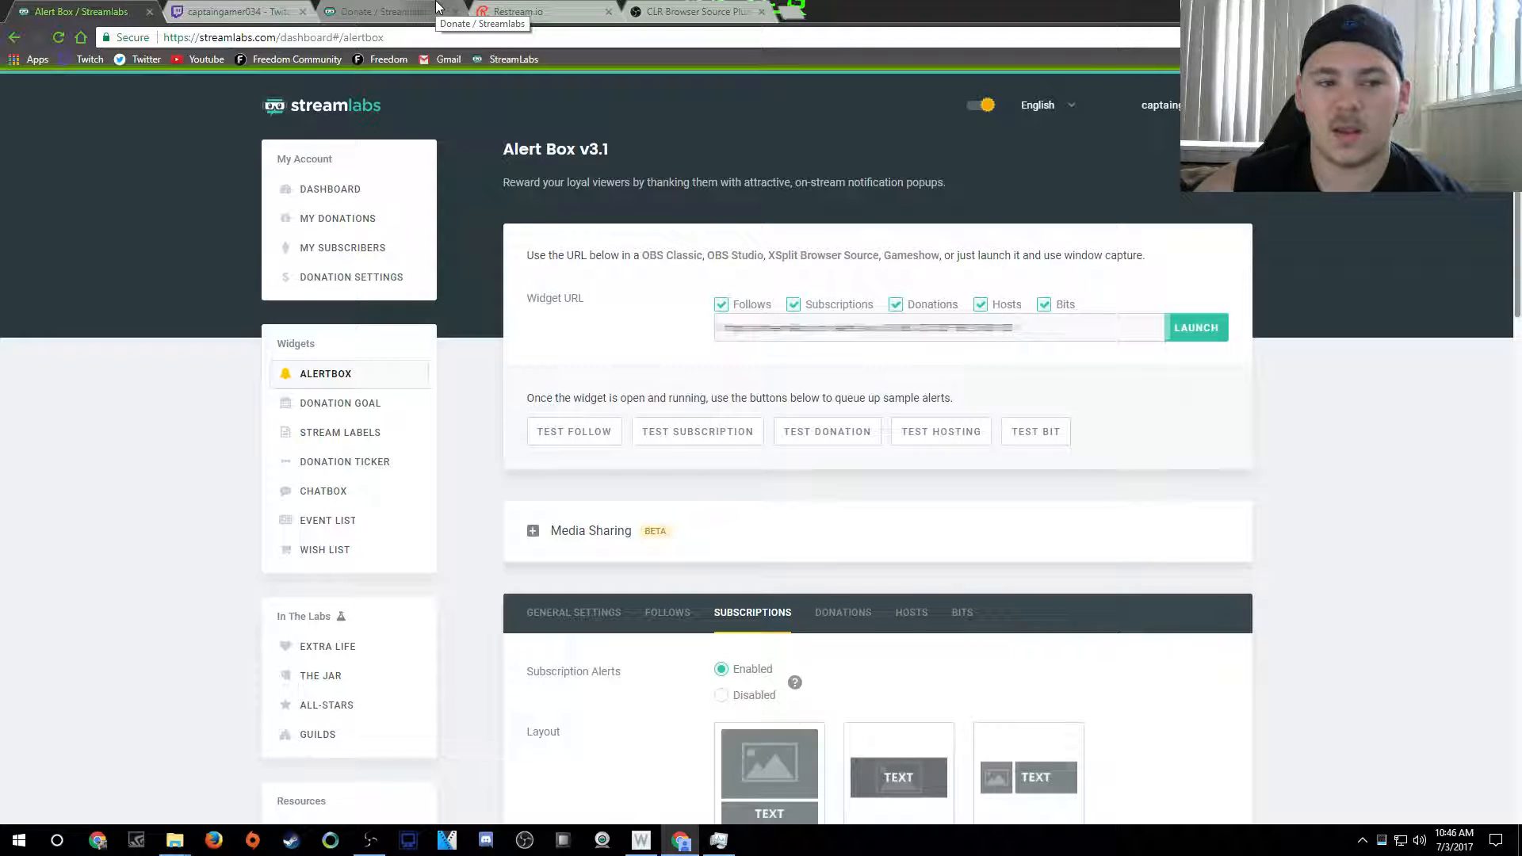
{"action": "left_click", "coordinate": [285, 10]}
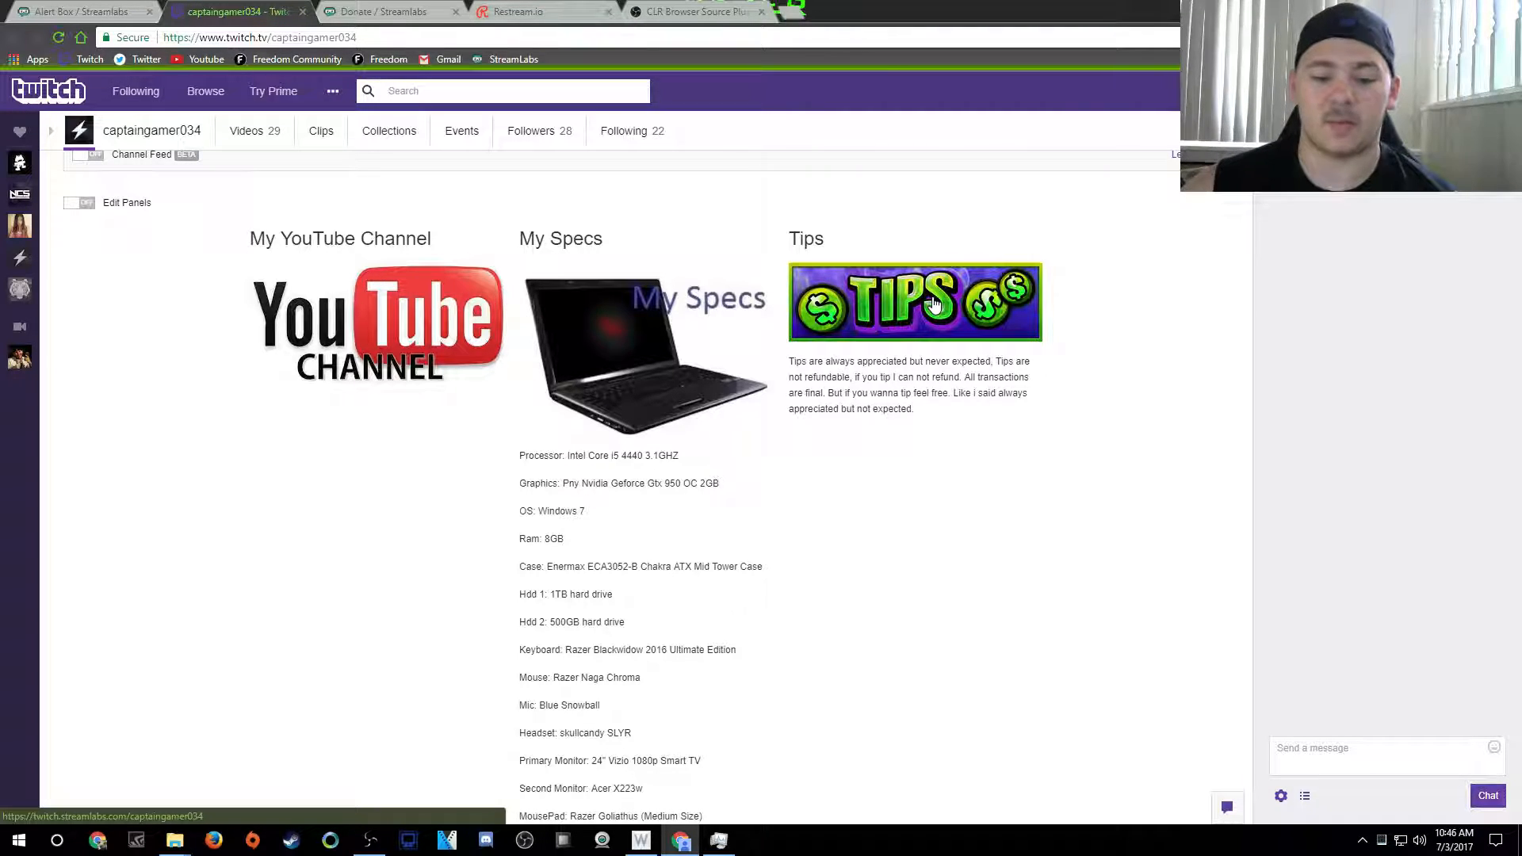
{"action": "left_click", "coordinate": [887, 310]}
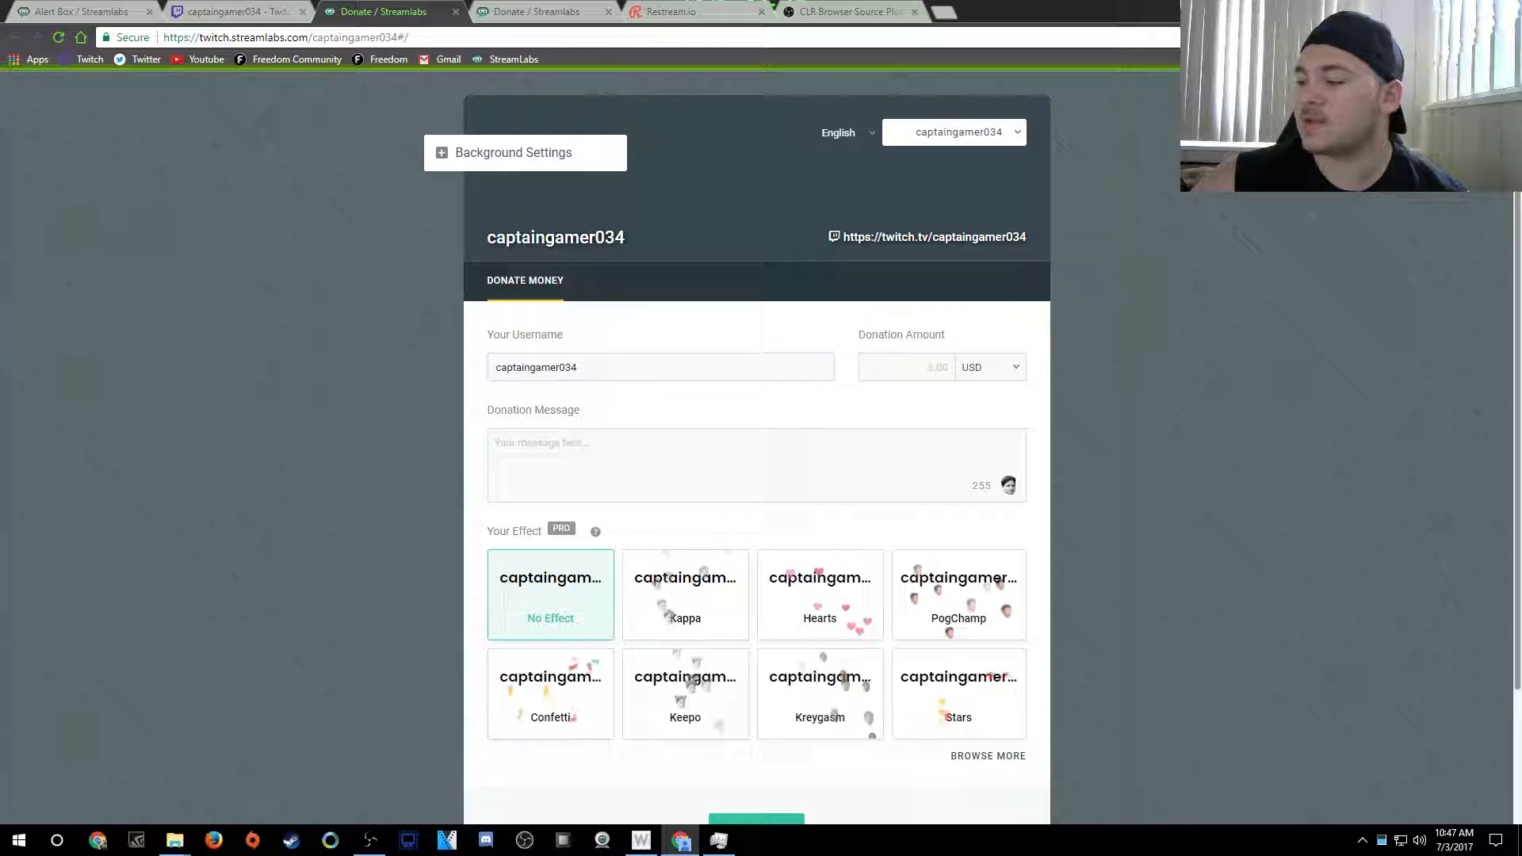
Look at the Restream dashboard's connected channels and return to the Streamlabs donation page
{"action": "key", "text": "alt+Tab"}
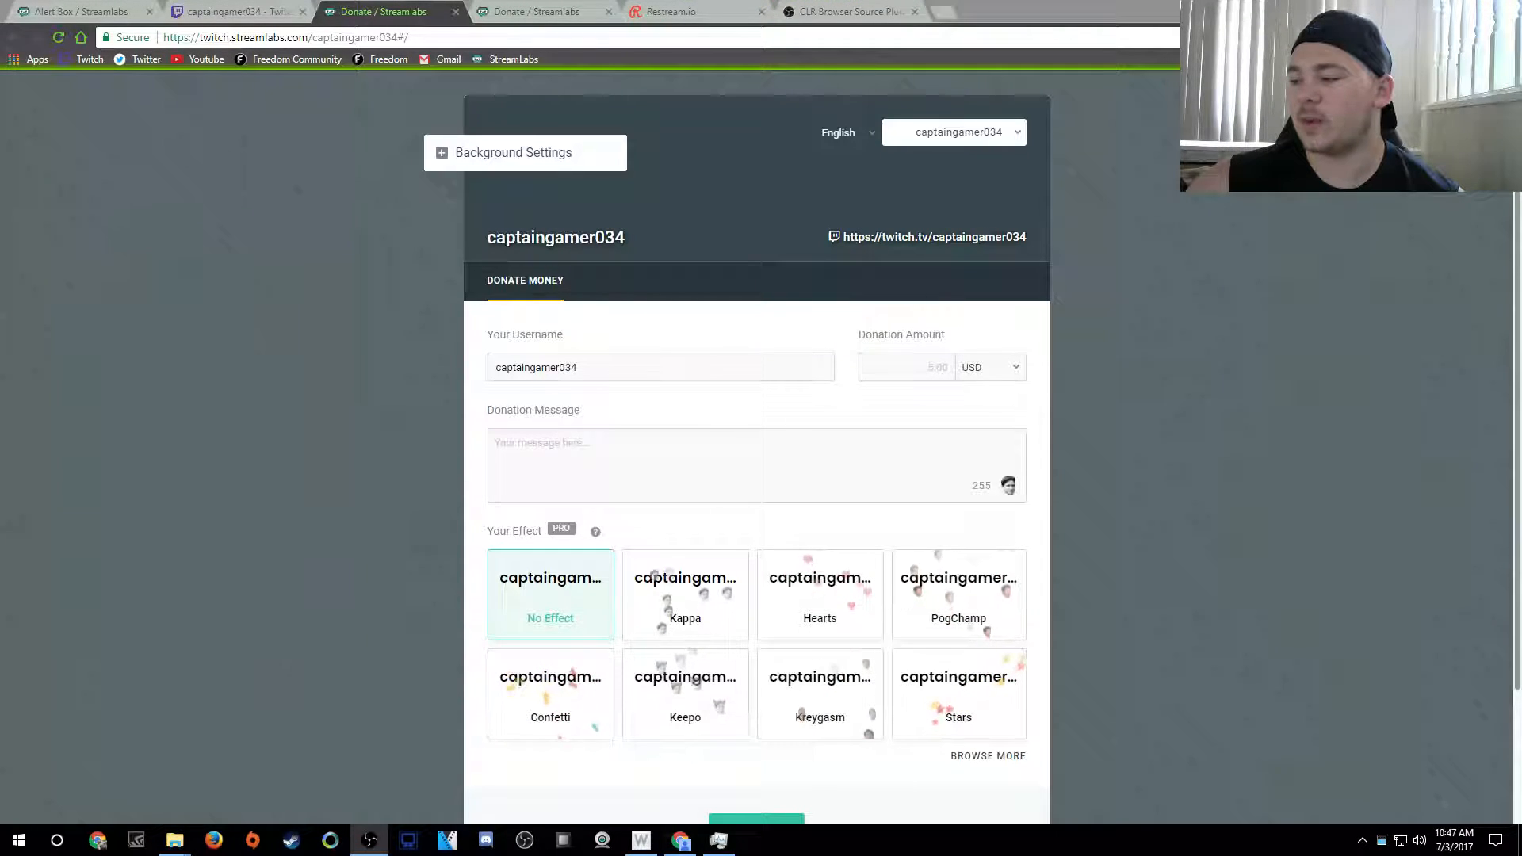
{"action": "left_click", "coordinate": [669, 11]}
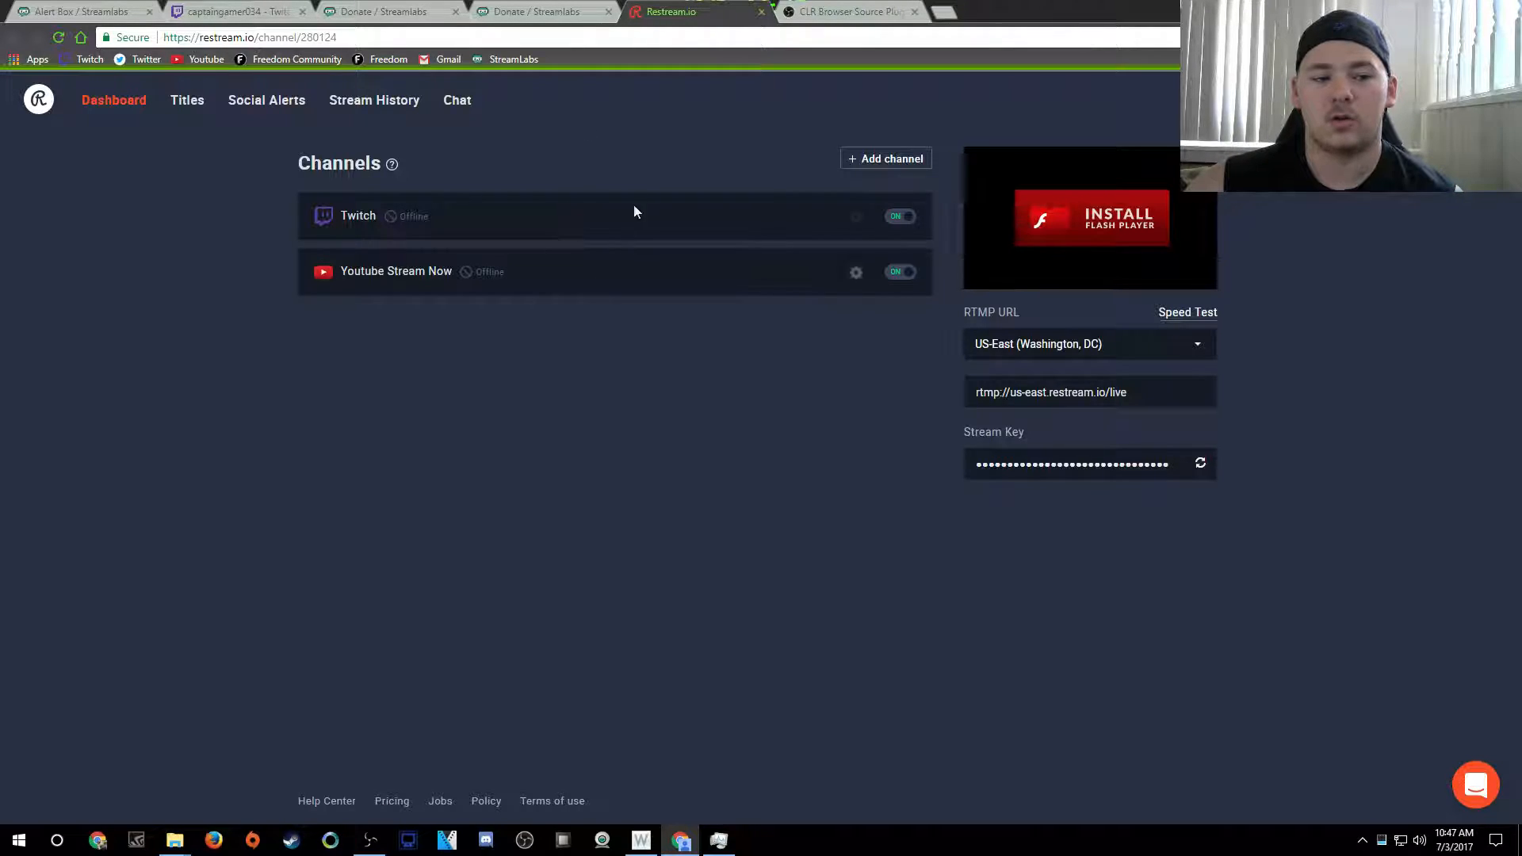
{"action": "left_click", "coordinate": [382, 11]}
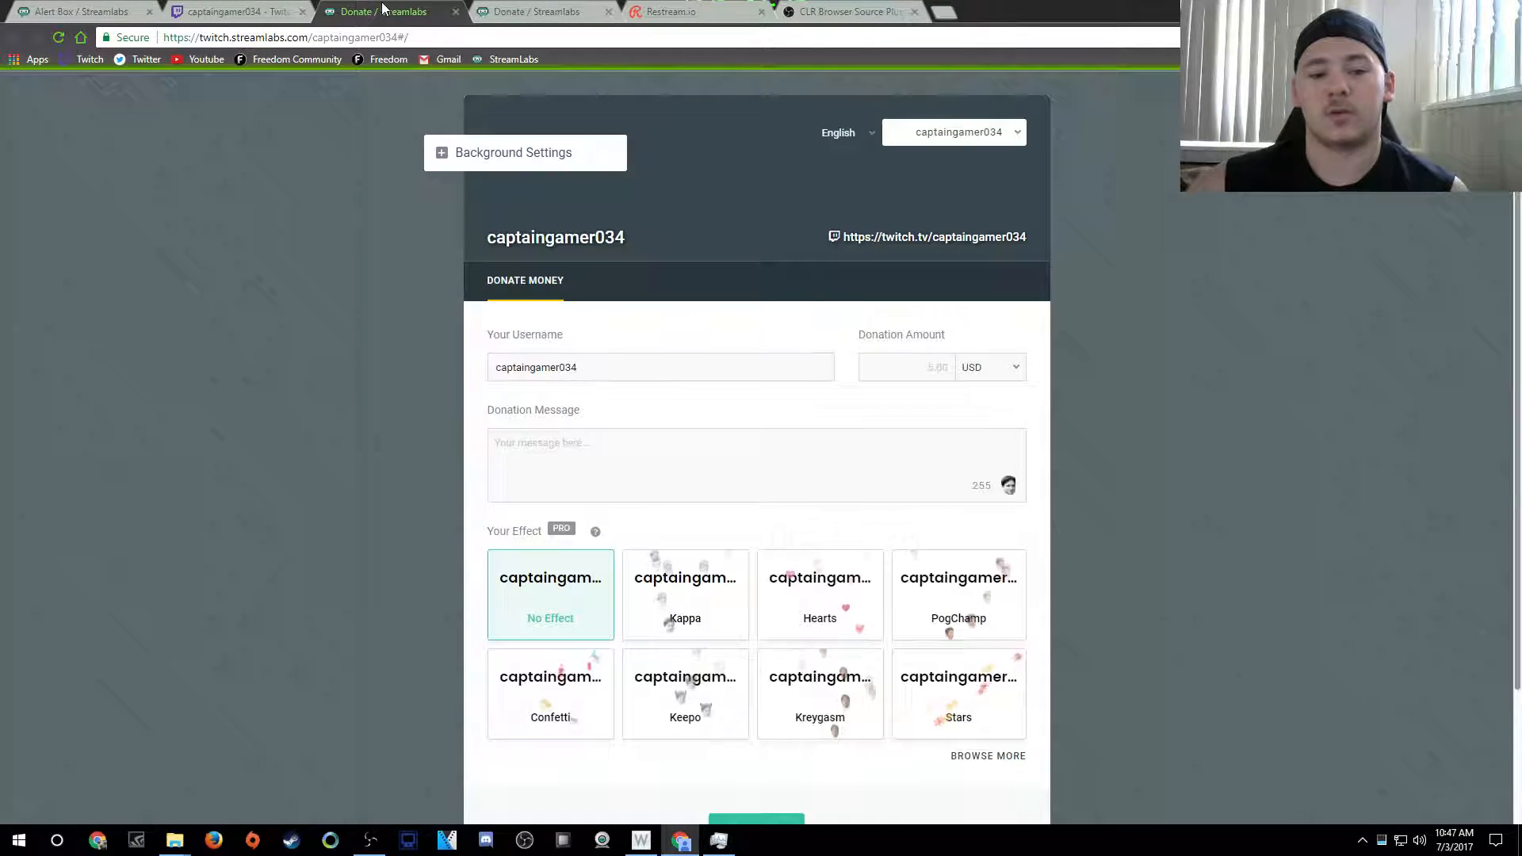